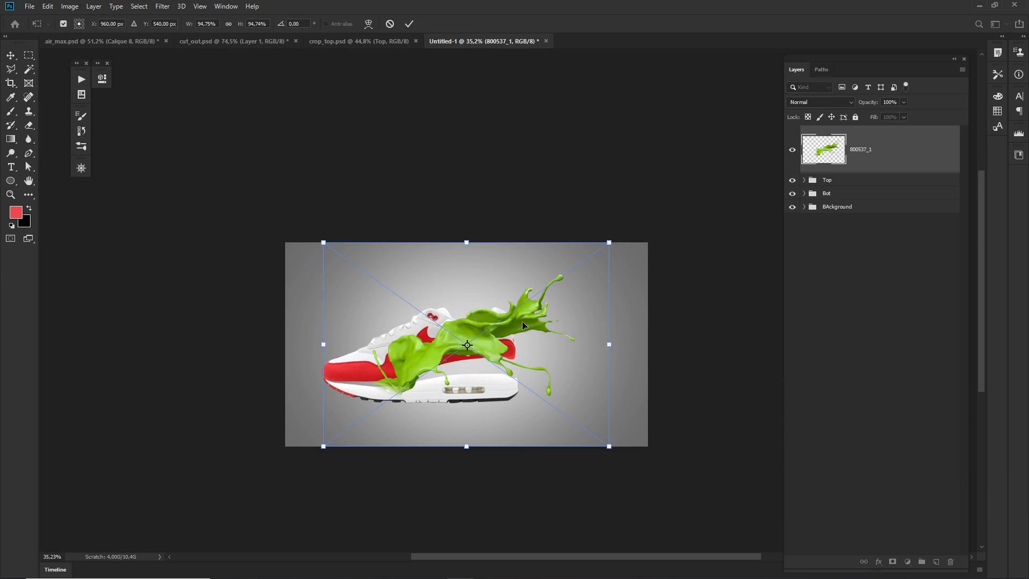
Finish placing the green splash image over the shoe and clear the file browser window out of the way.
key(Return)
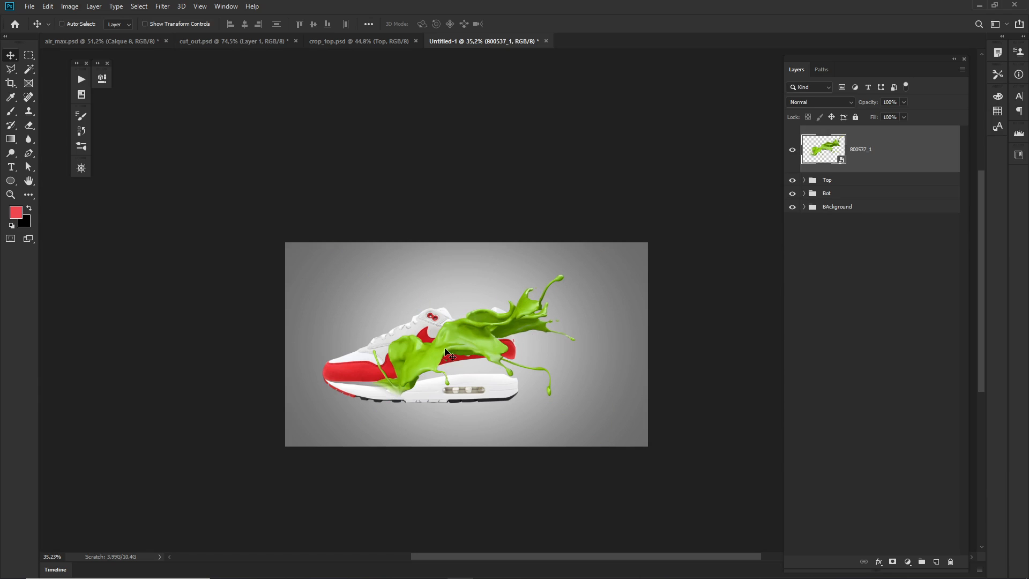
key(alt+Tab)
drag(912, 114, 1028, 121)
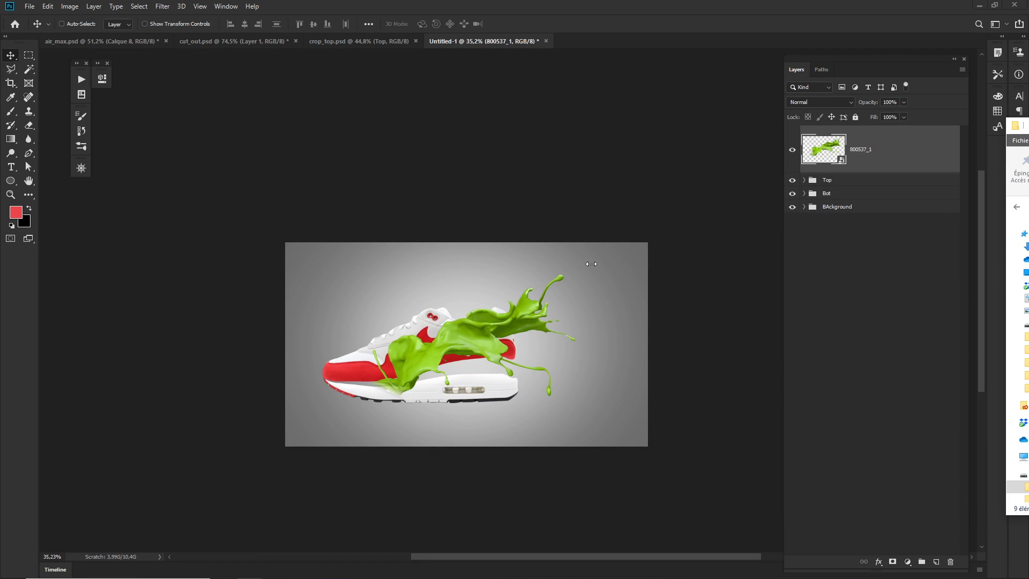
click(427, 347)
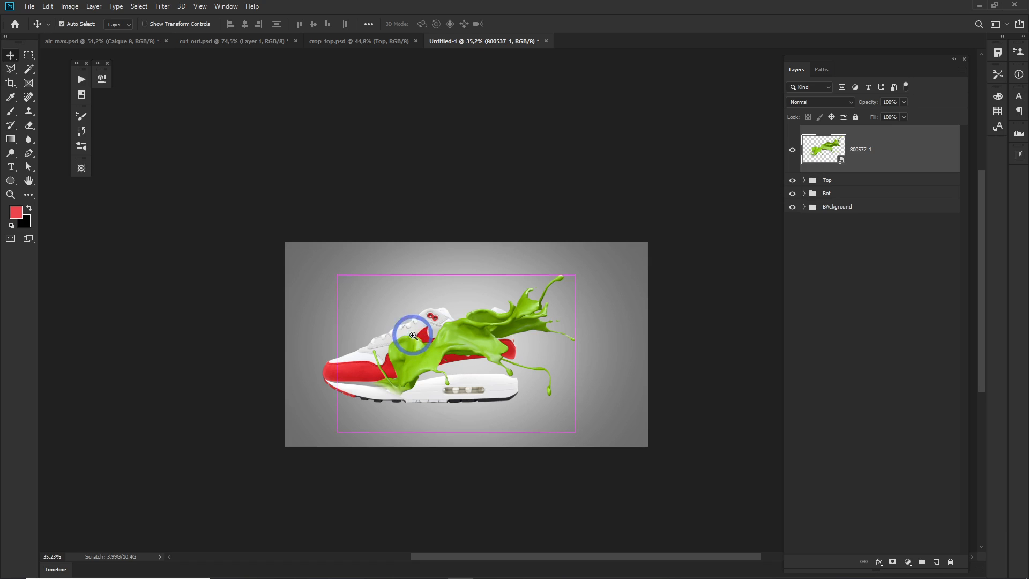
drag(413, 336, 462, 367)
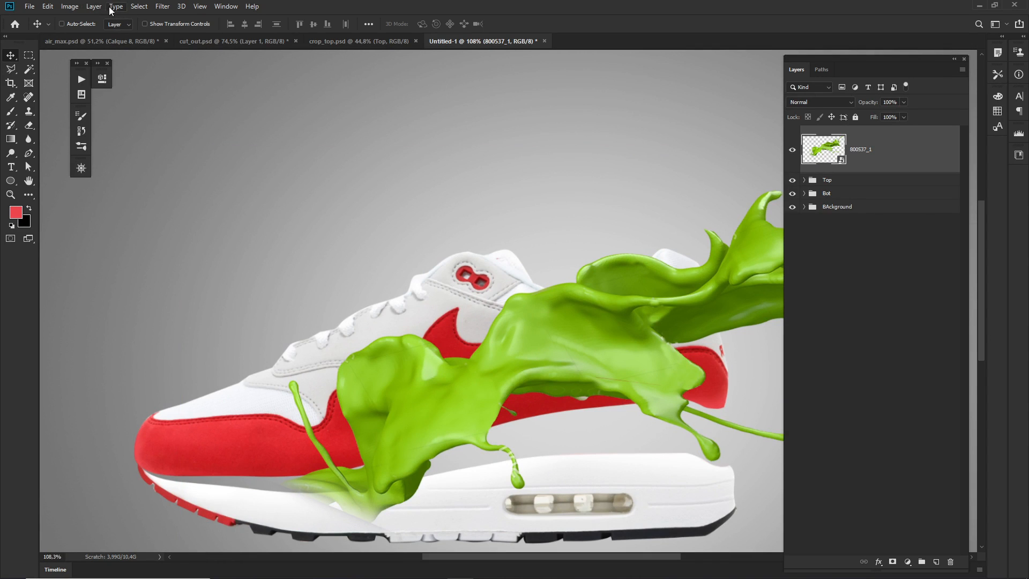
Recolor the splash layer to red using Hue/Saturation with Hue at -75, slightly fine-tuning Saturation and Lightness.
click(70, 6)
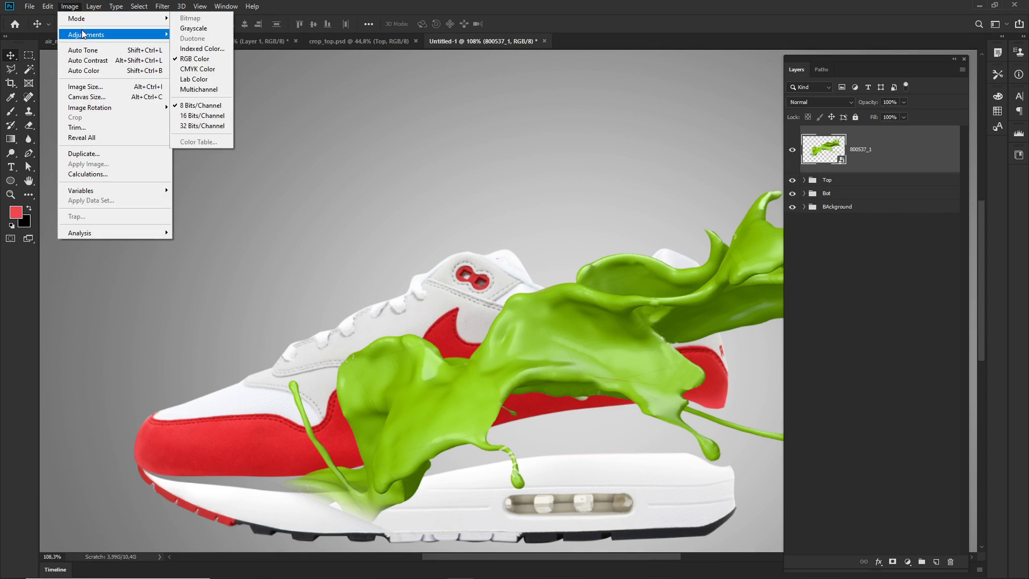
mouse_move(85, 37)
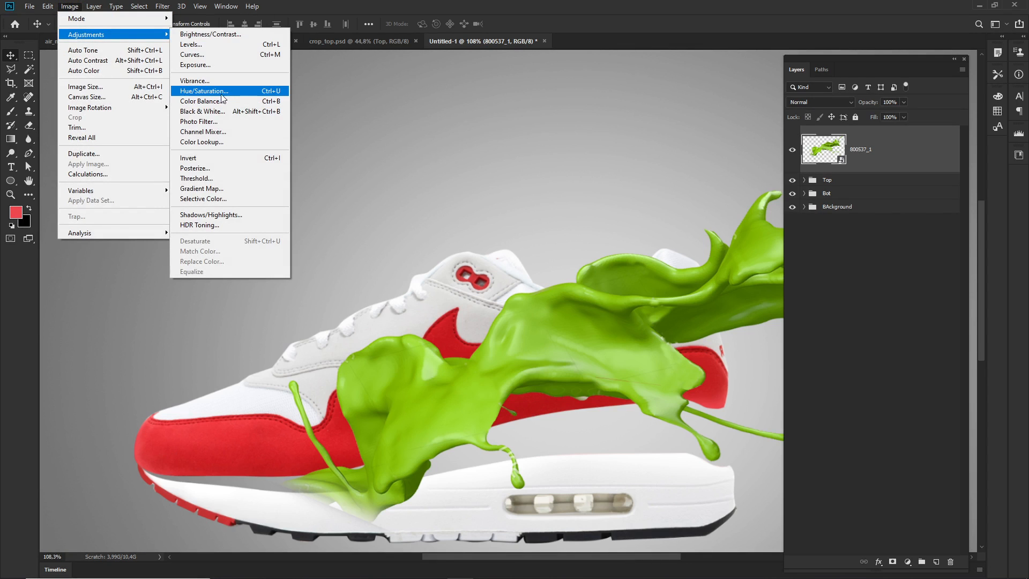
click(272, 94)
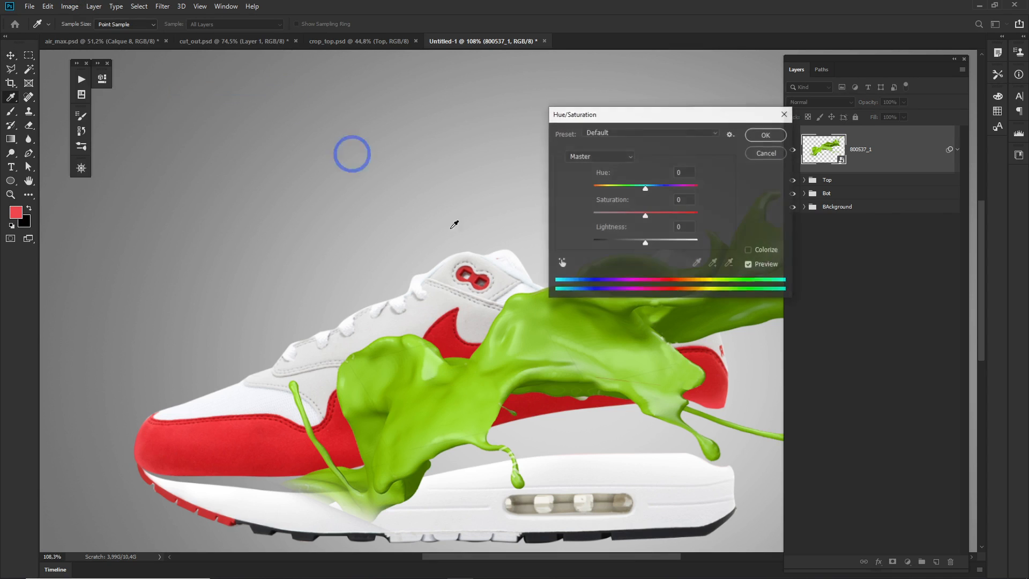
drag(646, 187, 616, 185)
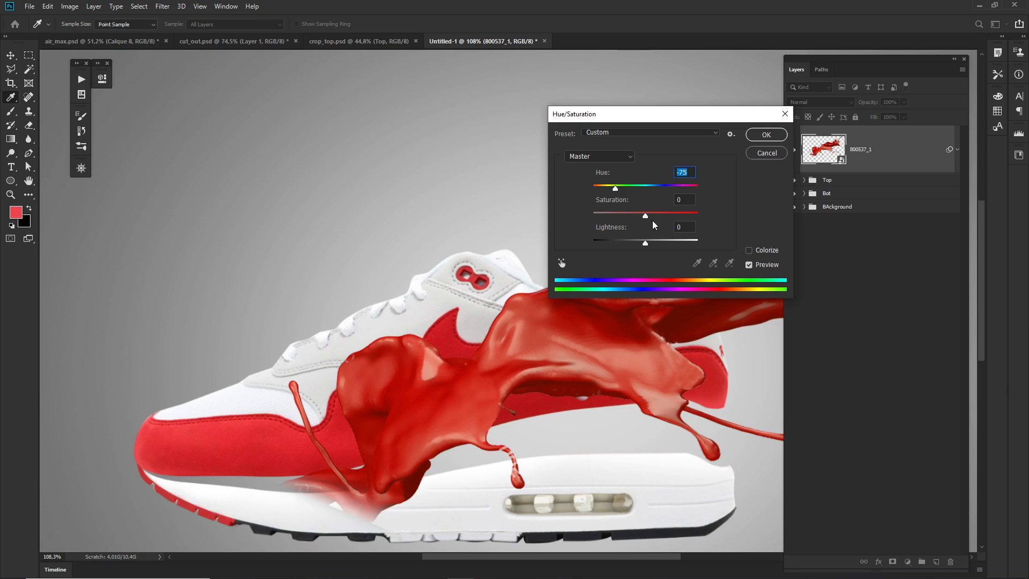
mouse_move(646, 214)
mouse_down()
mouse_move(655, 215)
mouse_move(643, 216)
mouse_up()
drag(646, 243, 647, 240)
click(756, 139)
Move the red splash slightly toward the heel and lower over the shoe's side.
drag(568, 364, 483, 356)
click(568, 374)
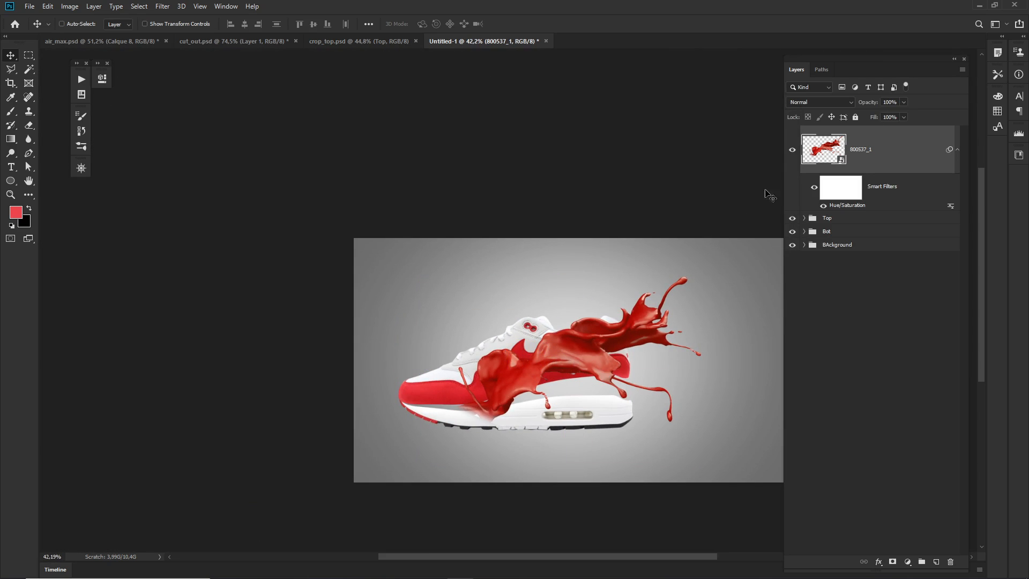
mouse_move(566, 350)
mouse_down()
mouse_move(638, 316)
mouse_move(628, 308)
mouse_move(577, 352)
mouse_move(580, 335)
mouse_move(578, 350)
mouse_up()
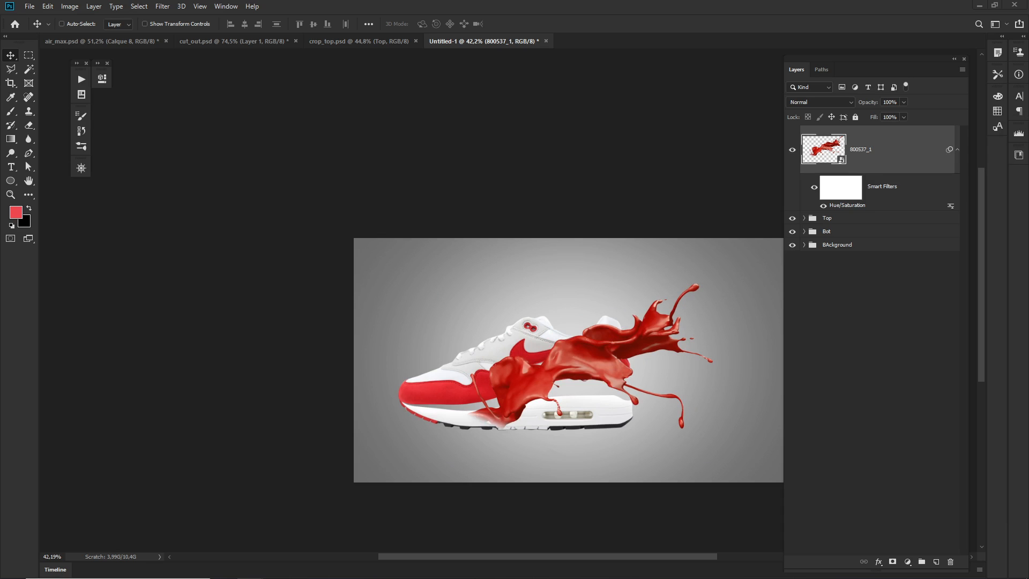
mouse_move(555, 367)
mouse_down()
mouse_move(563, 368)
mouse_move(541, 356)
mouse_move(560, 370)
mouse_up()
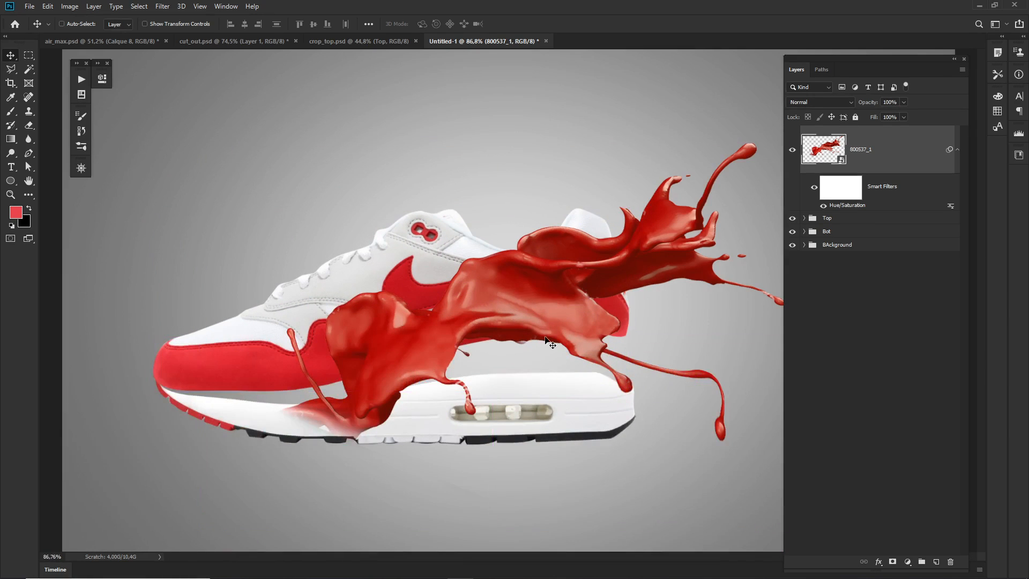
mouse_move(541, 304)
mouse_down()
mouse_move(549, 354)
mouse_move(537, 304)
mouse_up()
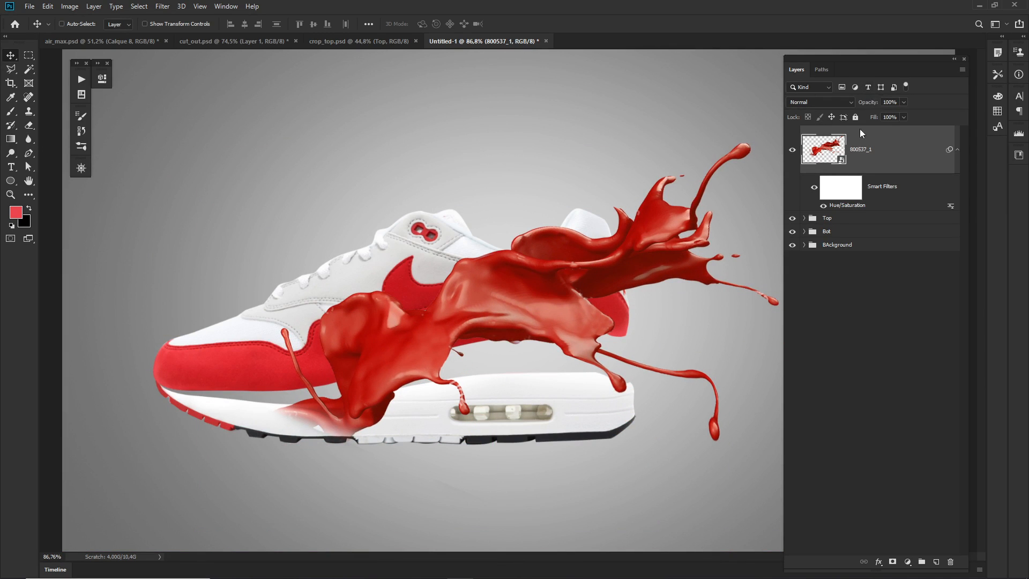
Drop the splash layer's opacity to 50% to align it with the shoe's heel, and restore the opacity to 100%.
key(5)
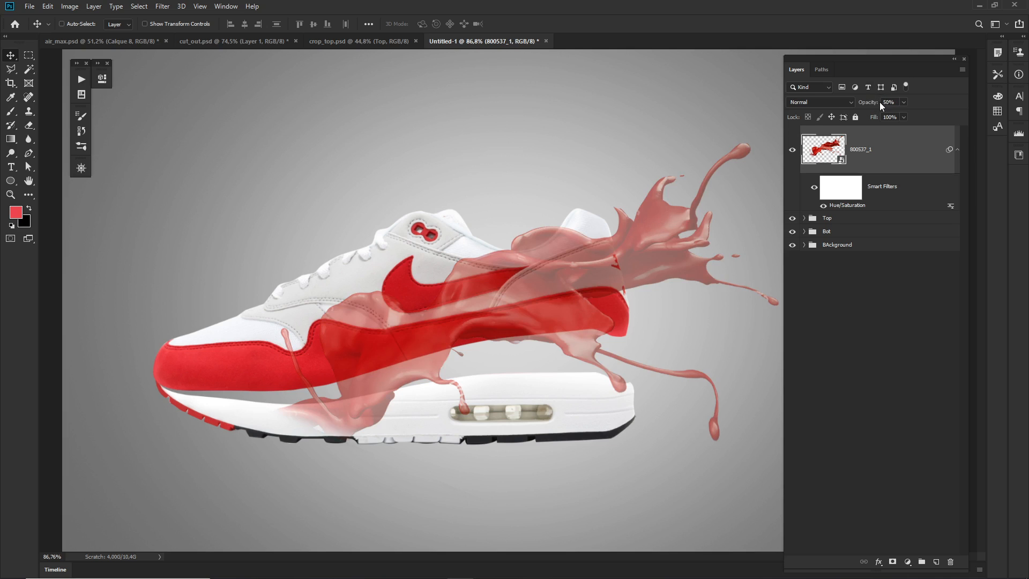
mouse_move(559, 299)
mouse_down()
mouse_move(567, 286)
mouse_move(564, 297)
mouse_up()
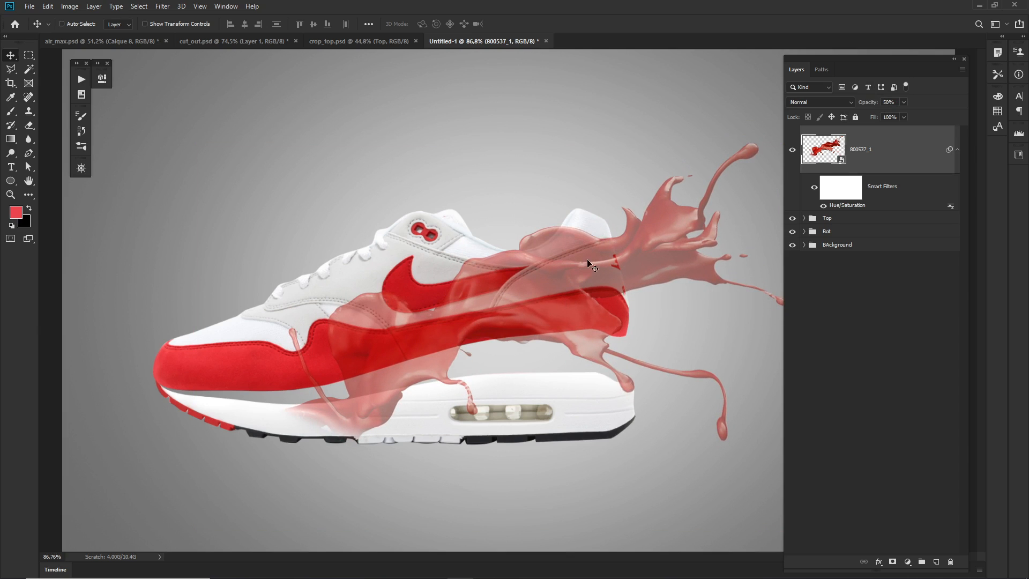
mouse_move(521, 299)
mouse_down()
mouse_move(504, 313)
mouse_move(543, 298)
mouse_move(532, 301)
mouse_up()
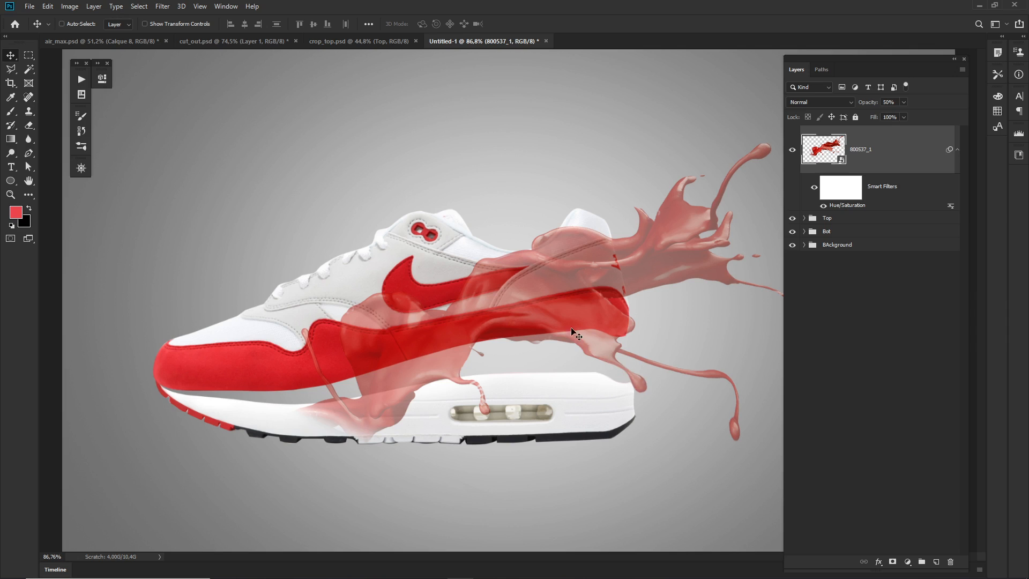
key(0)
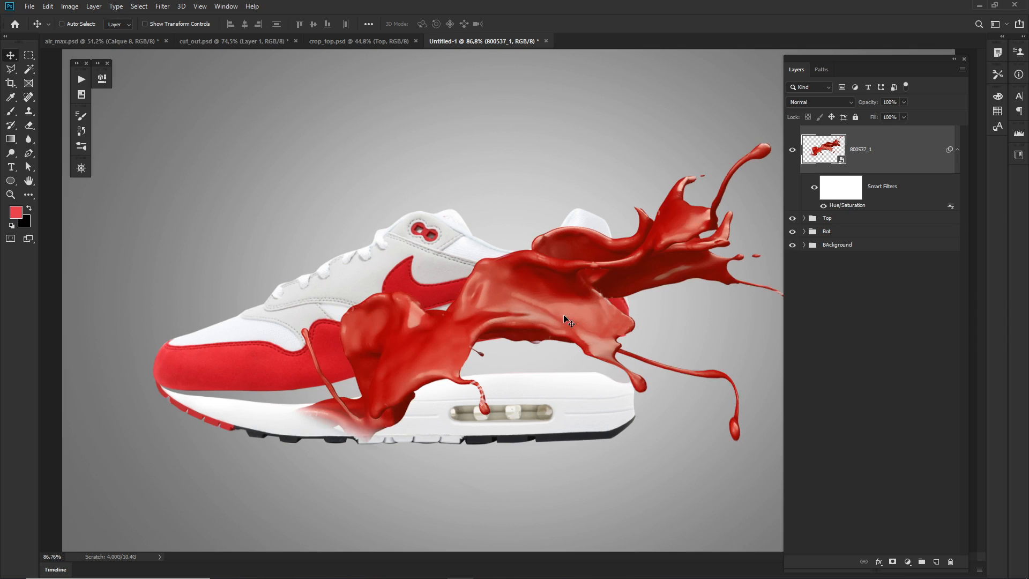
Add a layer mask to the splash and brush out its front part over the shoe's side and sole at brush size 115.
click(892, 562)
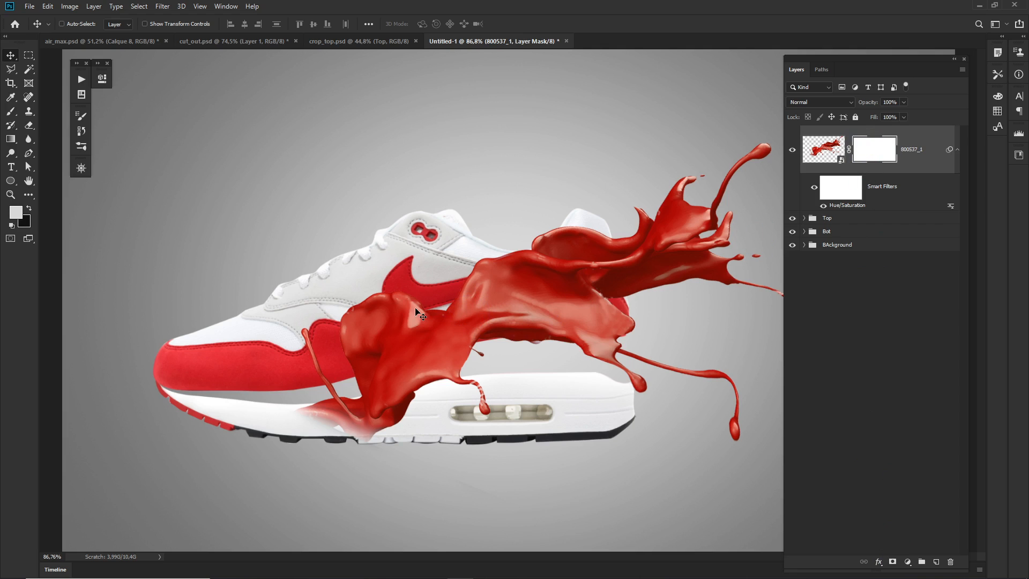
key(b)
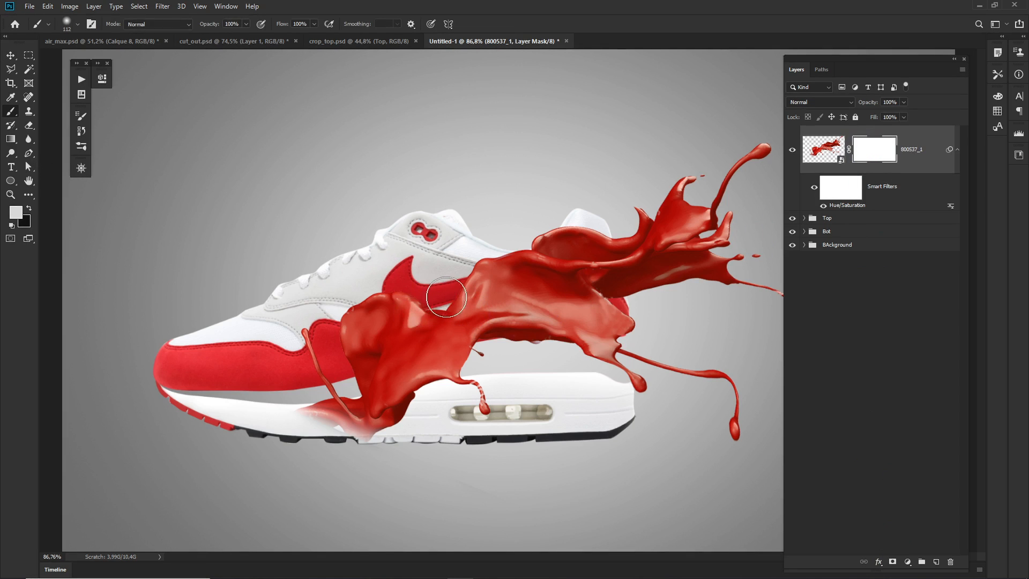
alt+right_click(450, 299)
mouse_move(451, 297)
alt+mouse_down()
mouse_move(445, 162)
mouse_move(440, 453)
alt+mouse_up()
mouse_move(407, 269)
alt+mouse_down()
mouse_move(419, 270)
mouse_move(397, 279)
mouse_move(331, 357)
mouse_move(320, 340)
mouse_move(344, 417)
mouse_move(391, 416)
mouse_move(377, 404)
mouse_move(391, 386)
mouse_move(356, 345)
mouse_move(379, 299)
mouse_move(342, 333)
mouse_move(403, 424)
mouse_move(482, 425)
mouse_move(443, 409)
mouse_move(456, 391)
mouse_move(448, 384)
mouse_move(429, 395)
mouse_move(504, 406)
mouse_move(517, 421)
alt+mouse_up()
key(x)
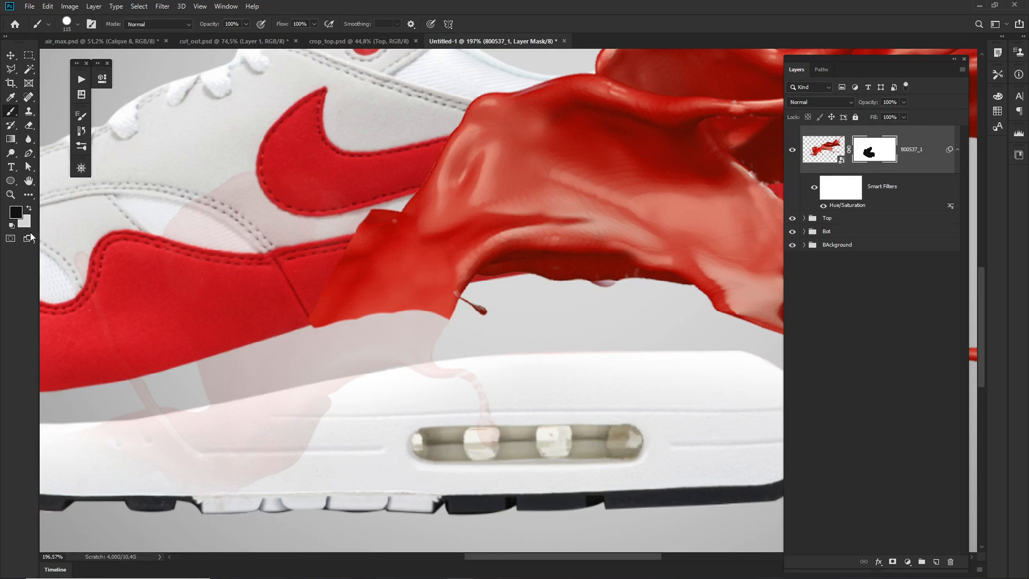
Set the foreground color to pure black for painting on the mask with the Brush tool.
click(17, 212)
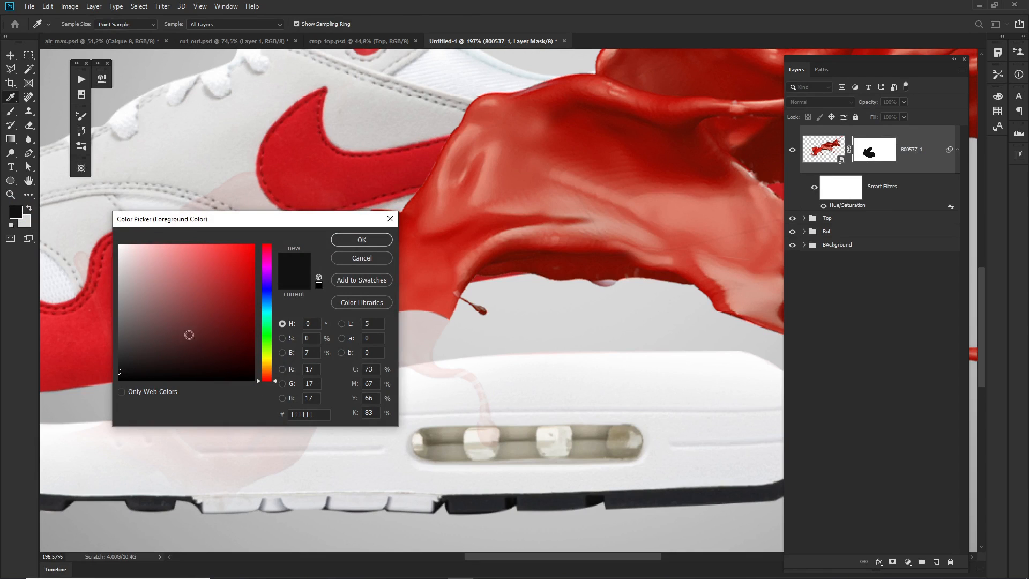
click(119, 373)
drag(123, 377, 76, 395)
click(361, 240)
key(b)
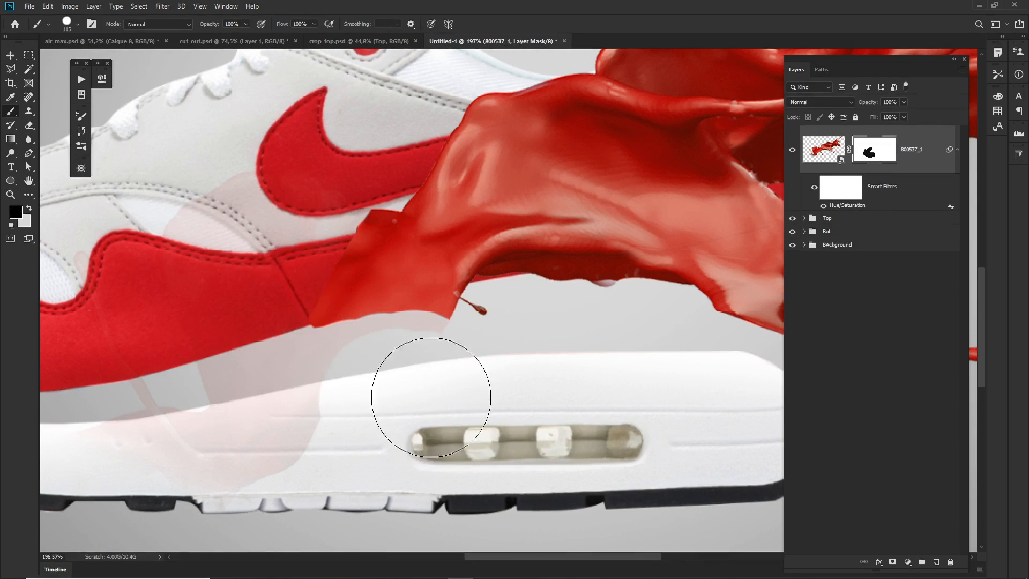
Paint out the faint splash remnants over the front of the shoe and the midsole, reducing the brush size to 93.
drag(266, 397, 462, 427)
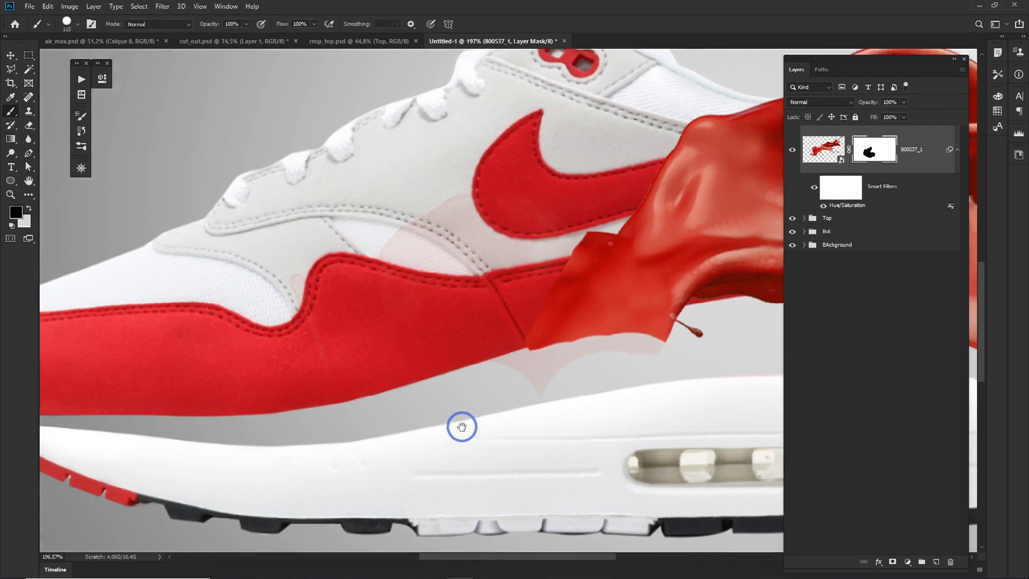
mouse_move(292, 364)
mouse_down()
mouse_move(302, 299)
mouse_move(346, 361)
mouse_up()
alt+right_click(405, 295)
mouse_move(406, 279)
mouse_down()
mouse_move(431, 239)
mouse_move(365, 332)
mouse_move(437, 305)
mouse_move(497, 221)
mouse_move(483, 315)
mouse_move(493, 399)
mouse_move(586, 419)
mouse_move(635, 394)
mouse_up()
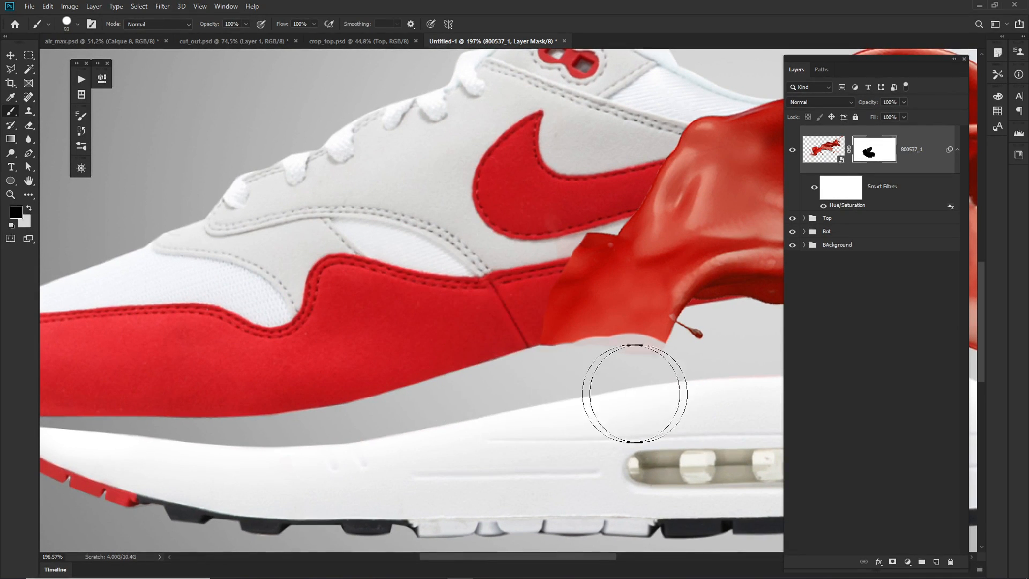
Mask the splash's lower front edge and protruding corner so it follows the shoe's red stripe.
mouse_move(551, 386)
mouse_down()
mouse_move(533, 413)
mouse_move(506, 421)
mouse_up()
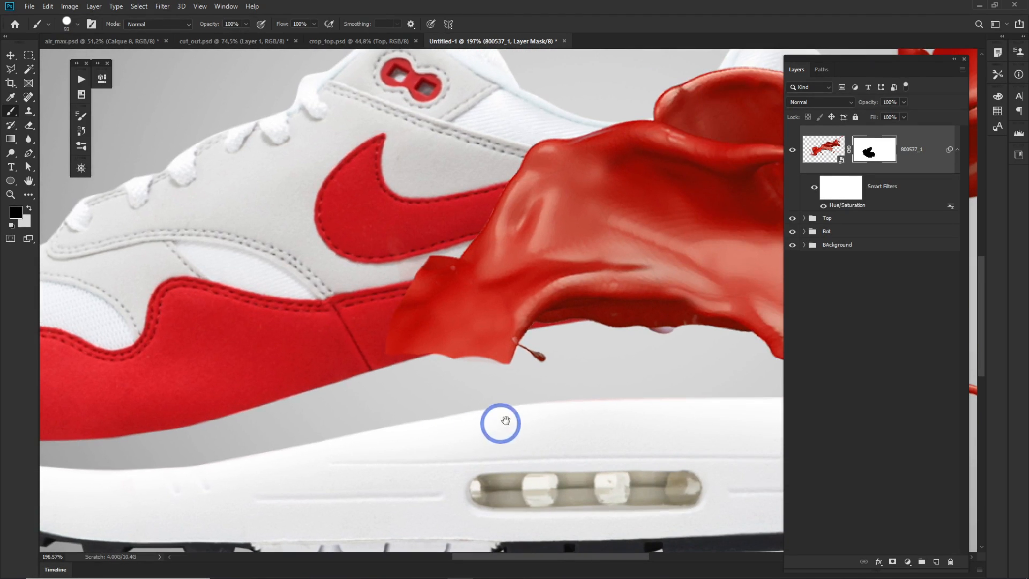
mouse_move(552, 391)
mouse_down()
mouse_move(491, 397)
mouse_move(530, 386)
mouse_up()
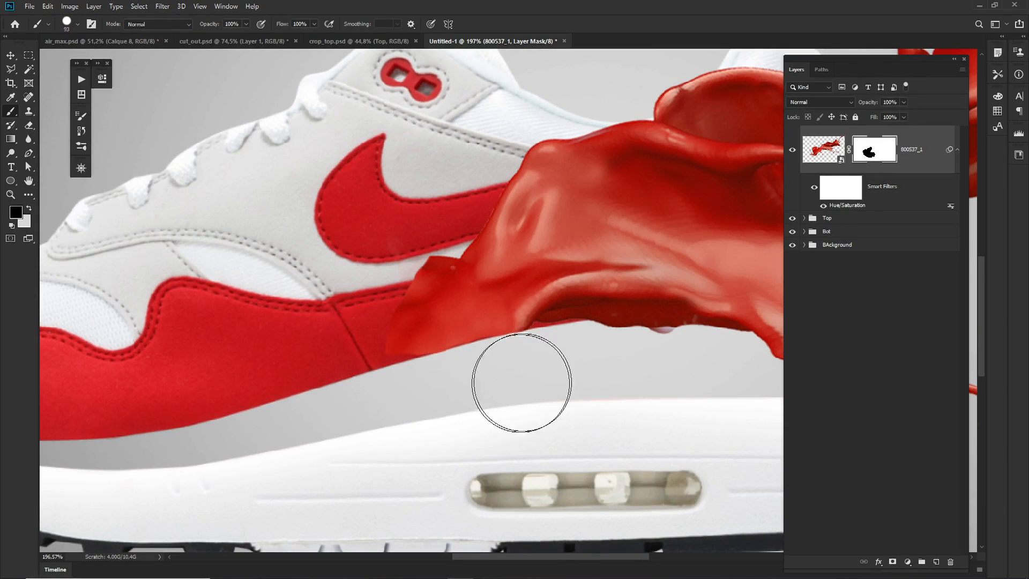
mouse_move(420, 404)
mouse_down()
mouse_move(435, 226)
mouse_move(411, 216)
mouse_move(401, 237)
mouse_move(432, 218)
mouse_move(420, 230)
mouse_move(367, 230)
mouse_move(409, 321)
mouse_move(401, 326)
mouse_up()
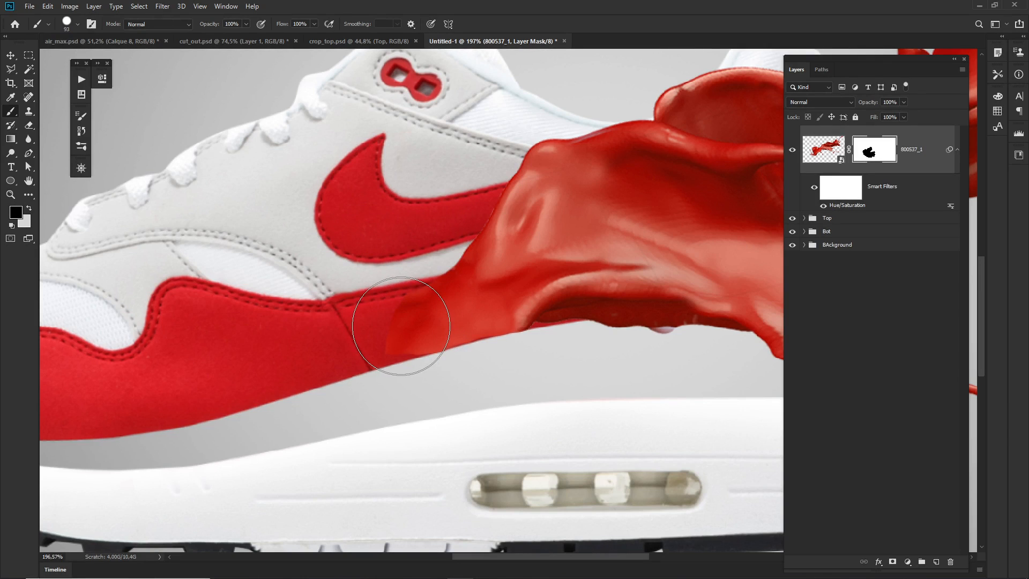
mouse_move(570, 361)
mouse_down()
mouse_move(256, 386)
mouse_move(268, 409)
mouse_up()
drag(380, 416, 333, 419)
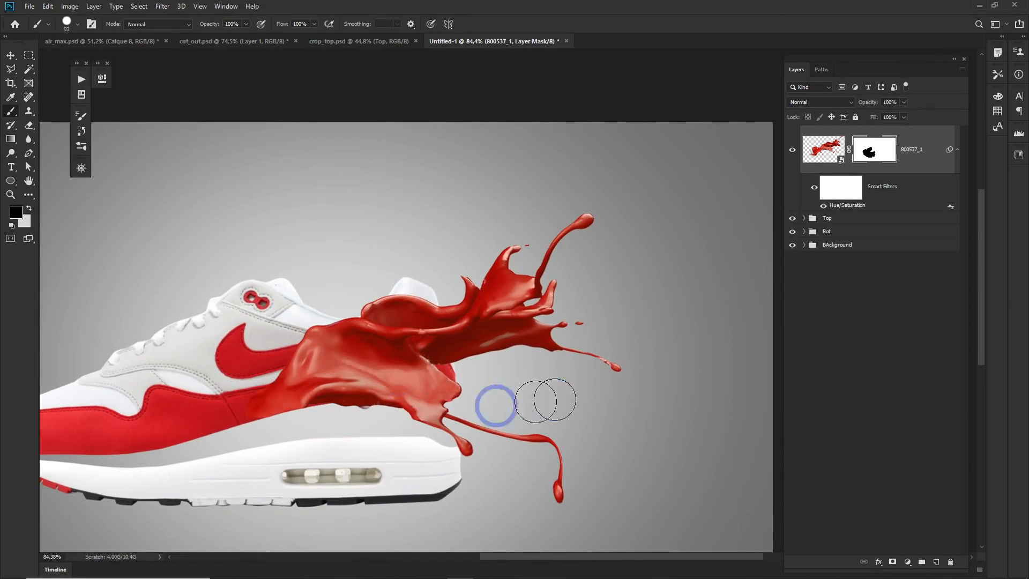
Stretch the splash layer horizontally toward the heel to 108.84% width and nudge it slightly upward.
key(ctrl+t)
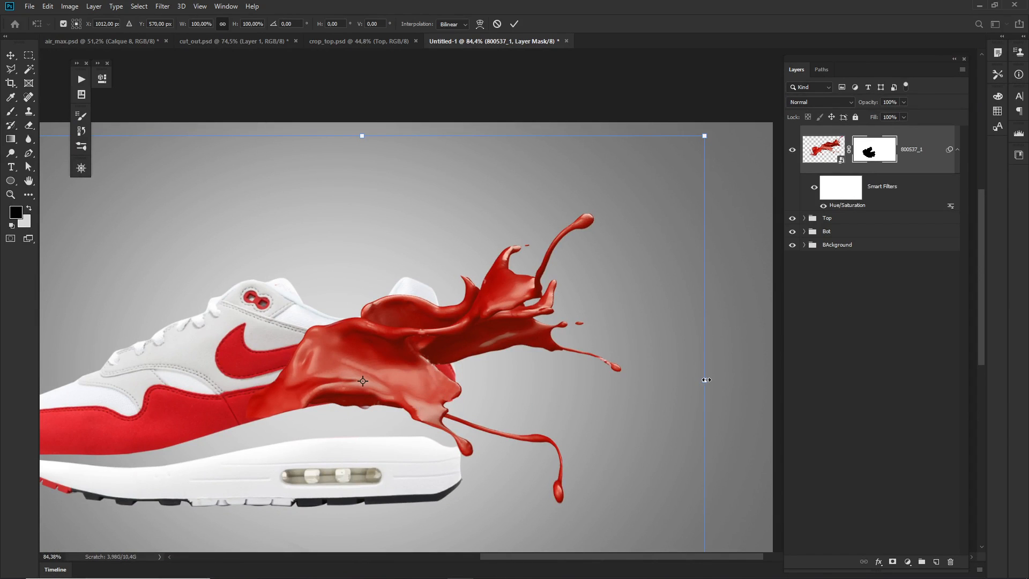
drag(707, 379, 766, 381)
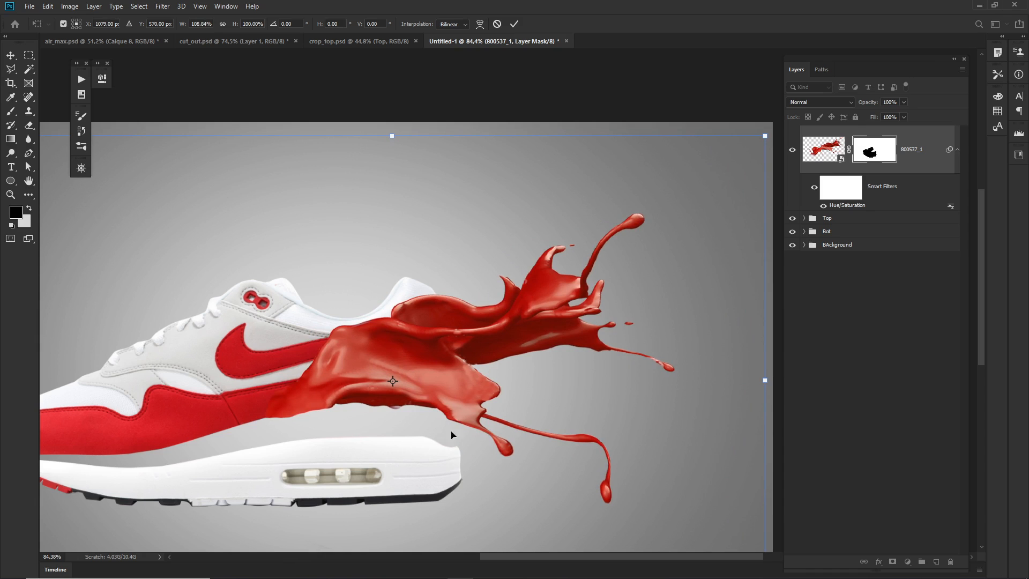
drag(342, 366, 343, 365)
key(Return)
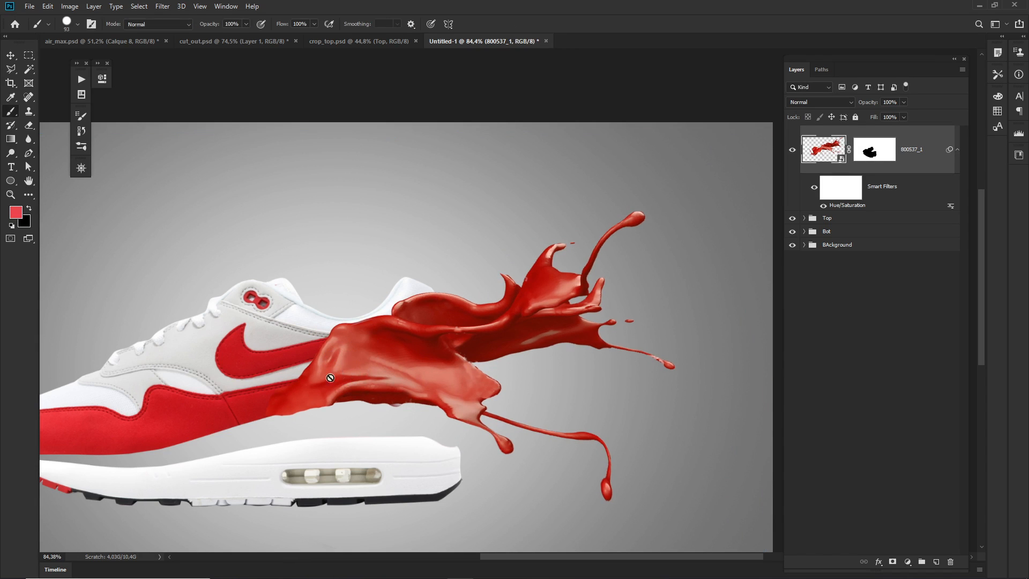
Trim the stretched splash along the red stripe's lower edge on its layer mask at brush size 43, keeping the mask selected.
scroll(286, 402, up, 8)
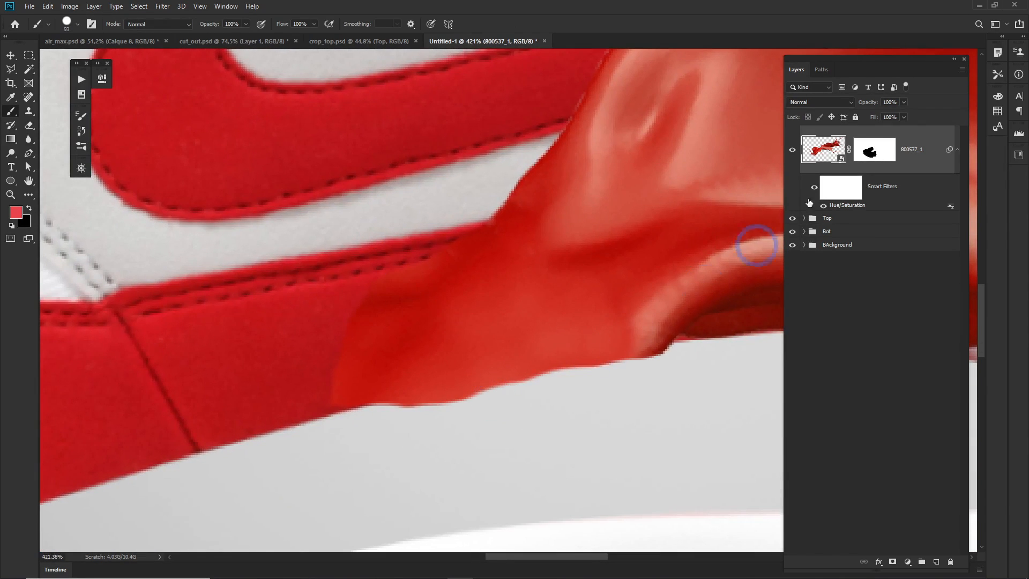
click(871, 155)
drag(471, 451, 395, 452)
mouse_move(571, 416)
mouse_down()
mouse_move(375, 455)
mouse_move(605, 402)
mouse_move(594, 414)
mouse_move(517, 429)
mouse_move(663, 388)
mouse_move(371, 454)
mouse_move(497, 438)
mouse_move(561, 407)
mouse_move(402, 441)
mouse_move(548, 417)
mouse_up()
drag(474, 338, 505, 370)
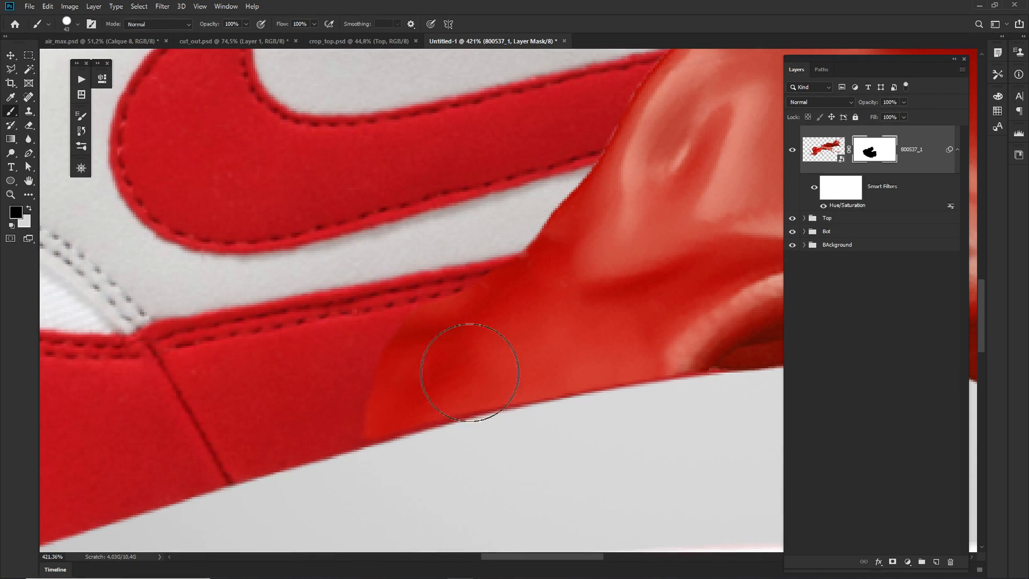
scroll(364, 375, down, 3)
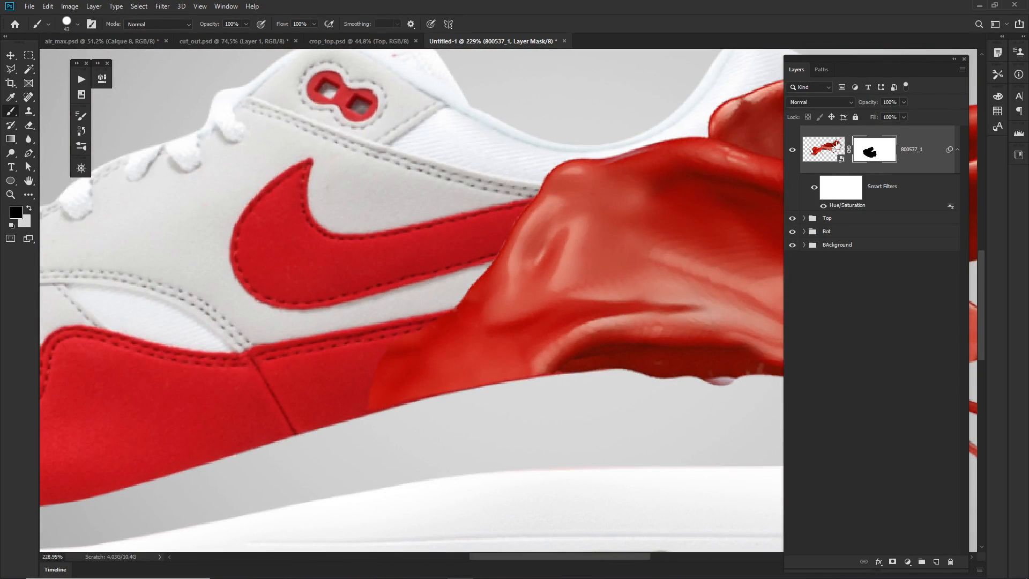
click(826, 150)
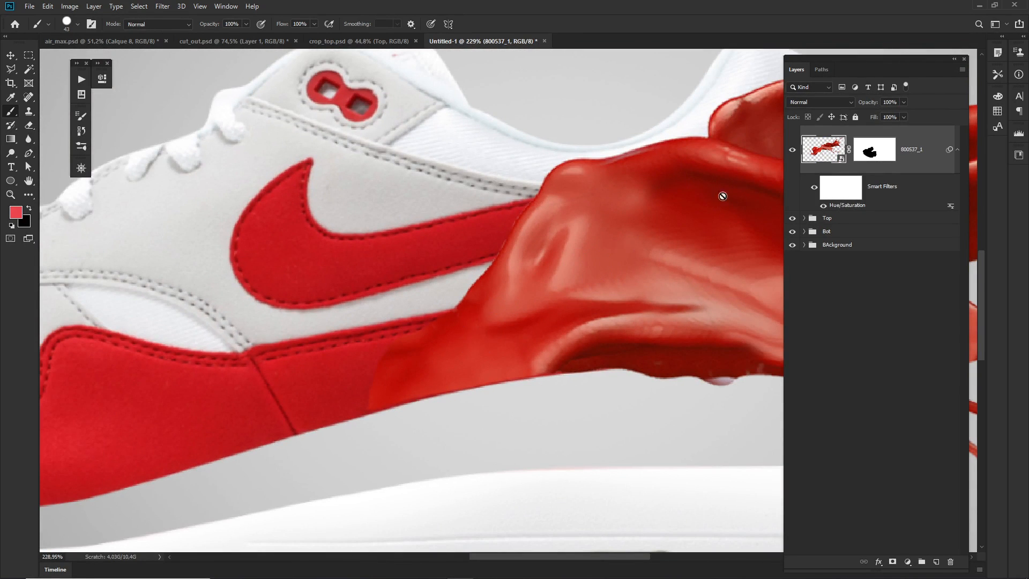
click(856, 157)
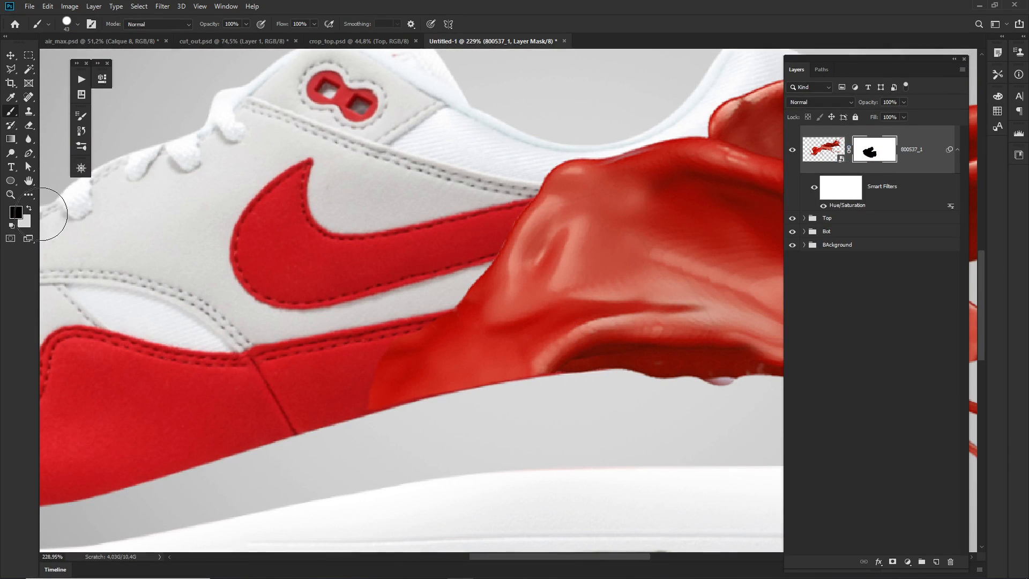
Set the painting color to white (ffffff) and softly reveal the splash's front edge over the red stripe on its mask at brush size 91.
click(14, 214)
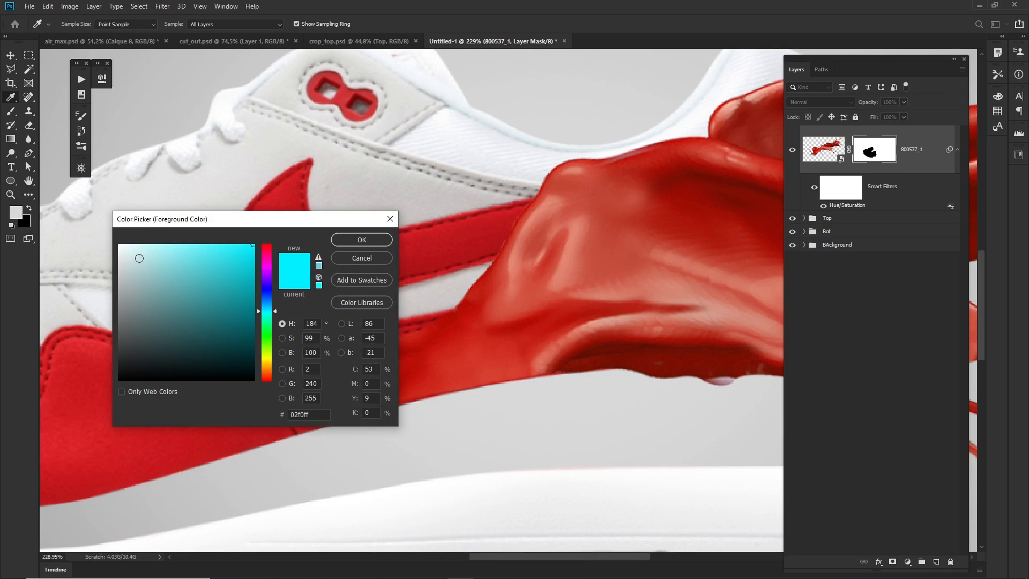
drag(137, 258, 85, 215)
drag(131, 253, 93, 228)
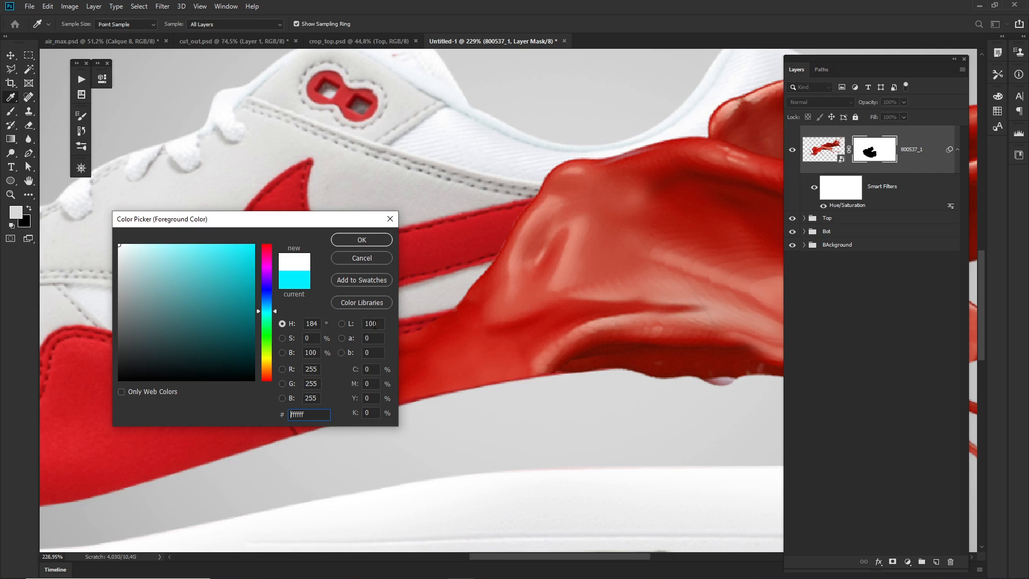
click(368, 242)
key(b)
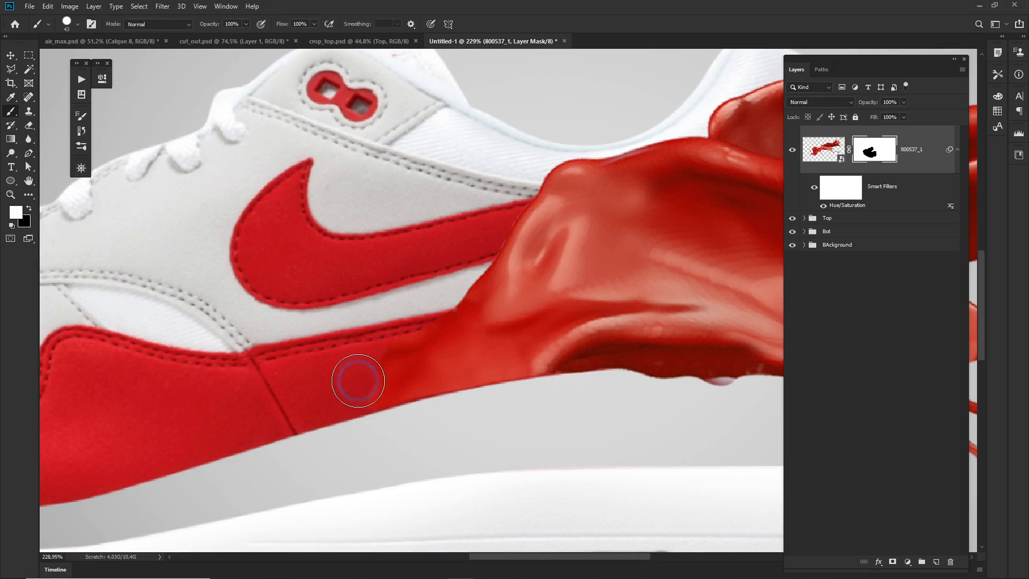
mouse_move(357, 379)
mouse_down()
mouse_move(374, 382)
mouse_move(379, 348)
mouse_move(406, 70)
mouse_move(406, 103)
mouse_up()
mouse_move(317, 387)
mouse_down()
mouse_move(373, 374)
mouse_move(427, 377)
mouse_move(405, 391)
mouse_move(379, 373)
mouse_move(357, 384)
mouse_move(380, 363)
mouse_move(369, 374)
mouse_move(380, 387)
mouse_move(362, 349)
mouse_move(394, 325)
mouse_move(343, 304)
mouse_move(394, 316)
mouse_up()
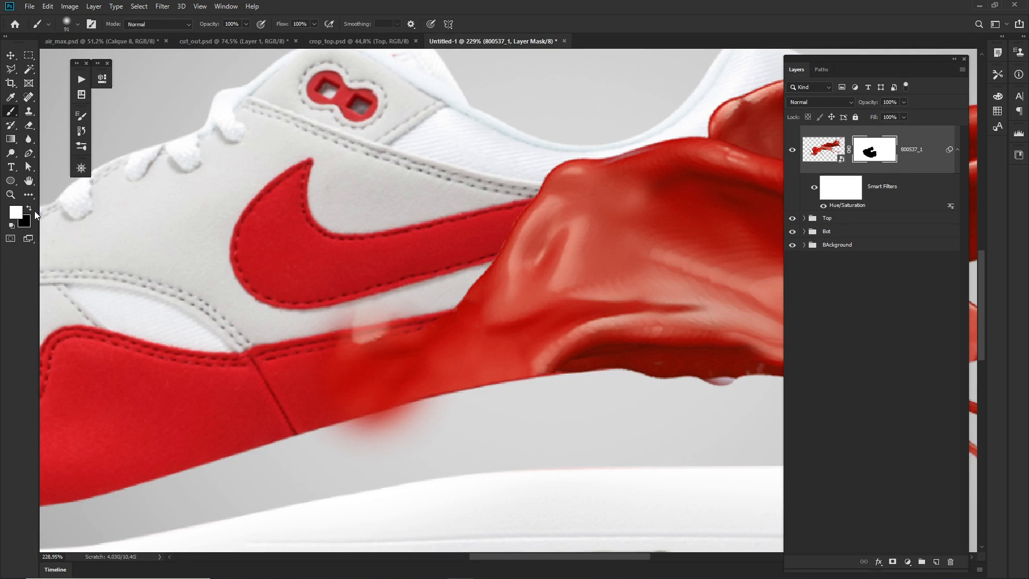
click(326, 386)
drag(418, 442, 386, 453)
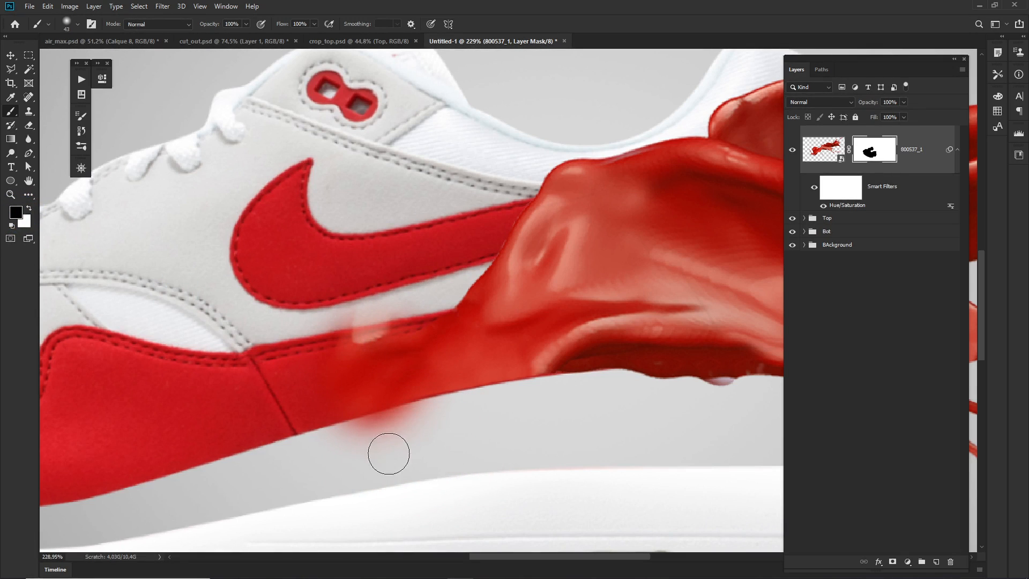
Mask out the splash spilling below the red stripe at brush size 82, confined by an inverted selection of the shoe upper in the Top group.
click(804, 218)
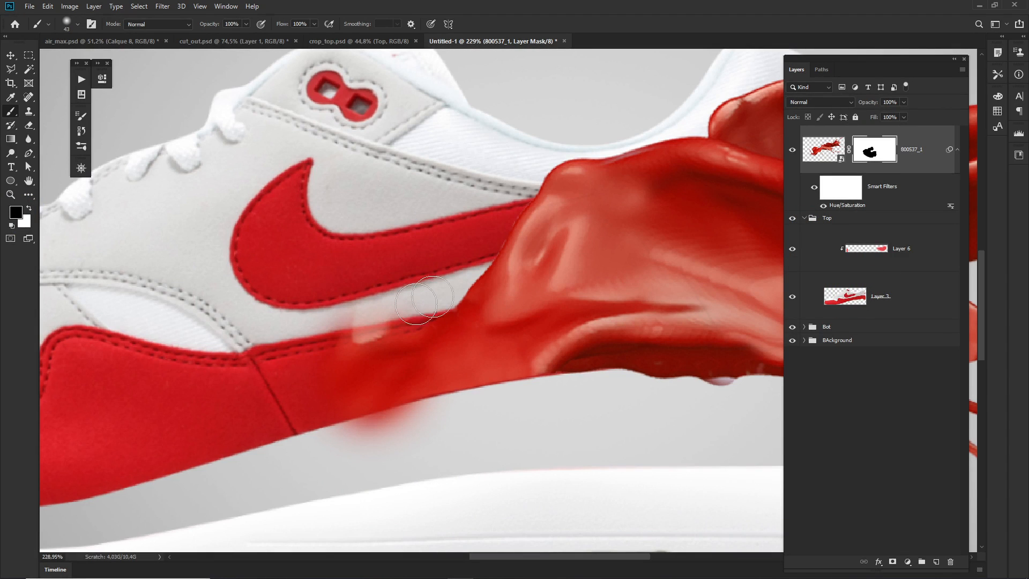
ctrl+click(841, 298)
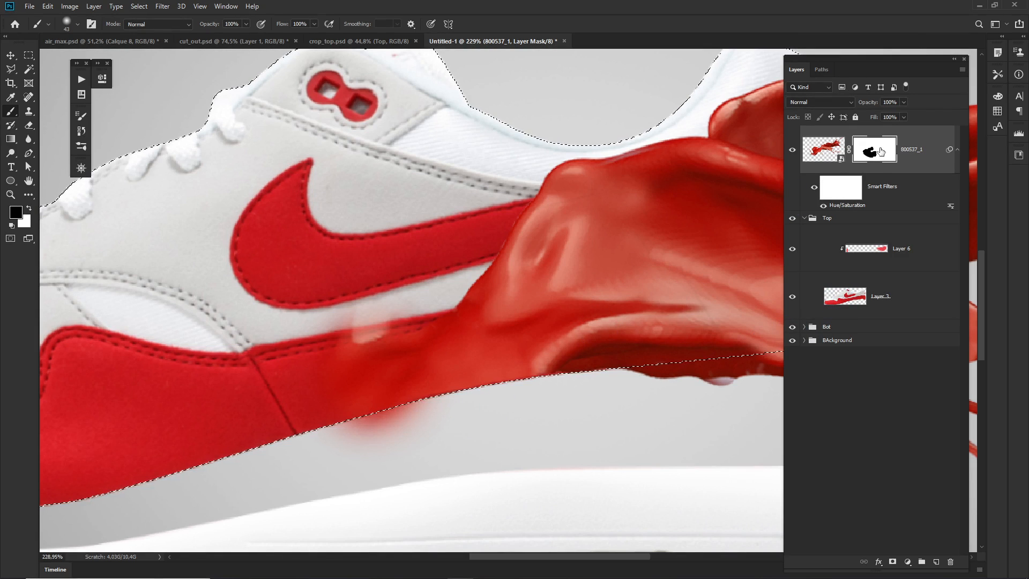
key(ctrl+shift+i)
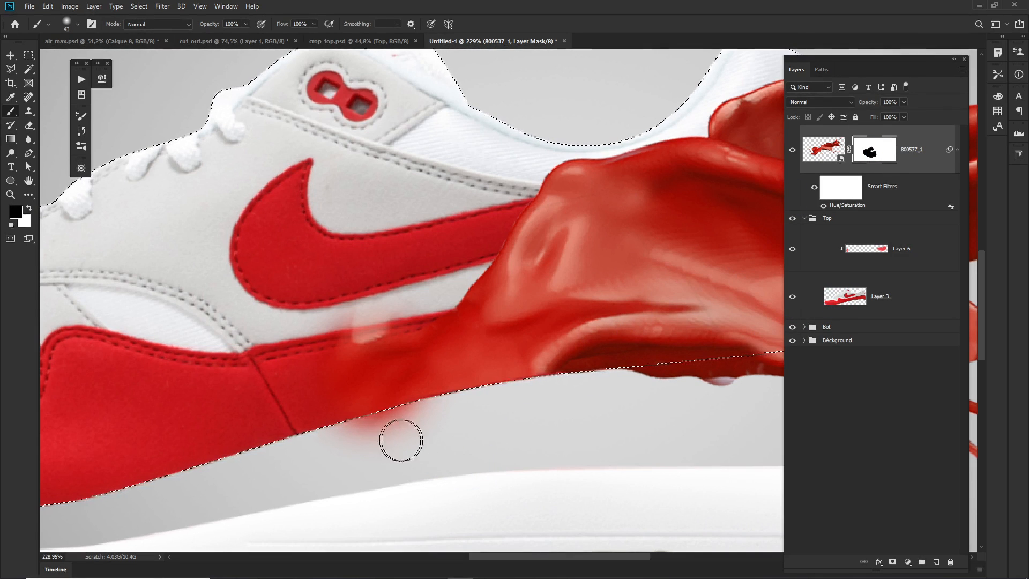
drag(379, 447, 402, 445)
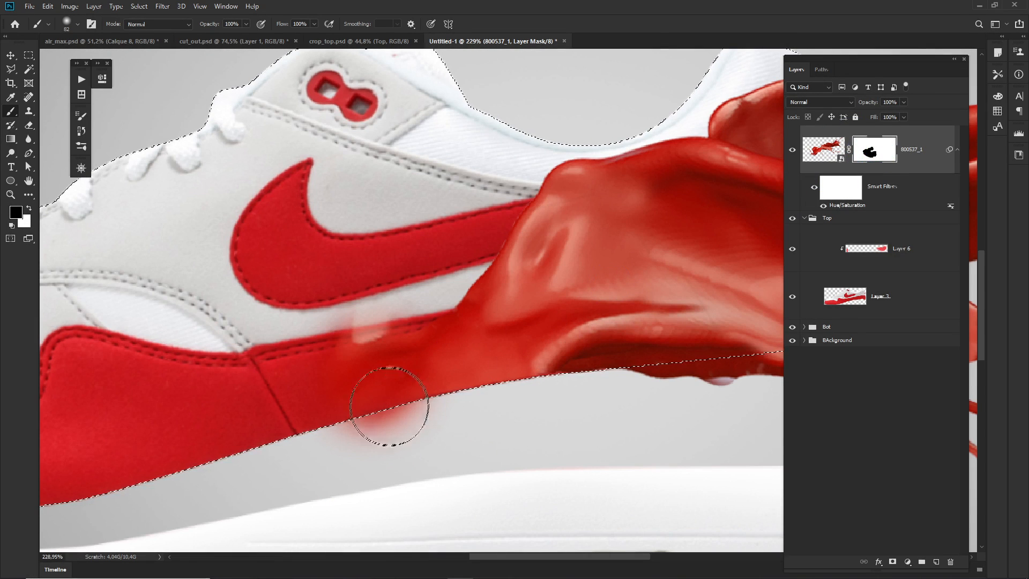
mouse_move(360, 378)
mouse_down()
mouse_move(374, 363)
mouse_move(381, 442)
mouse_up()
drag(397, 381, 331, 400)
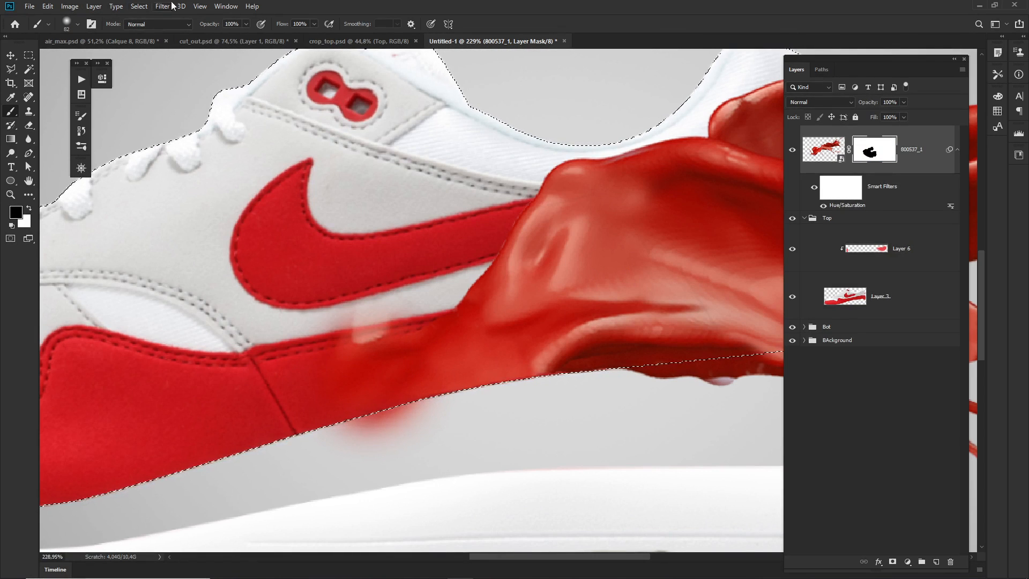
click(138, 7)
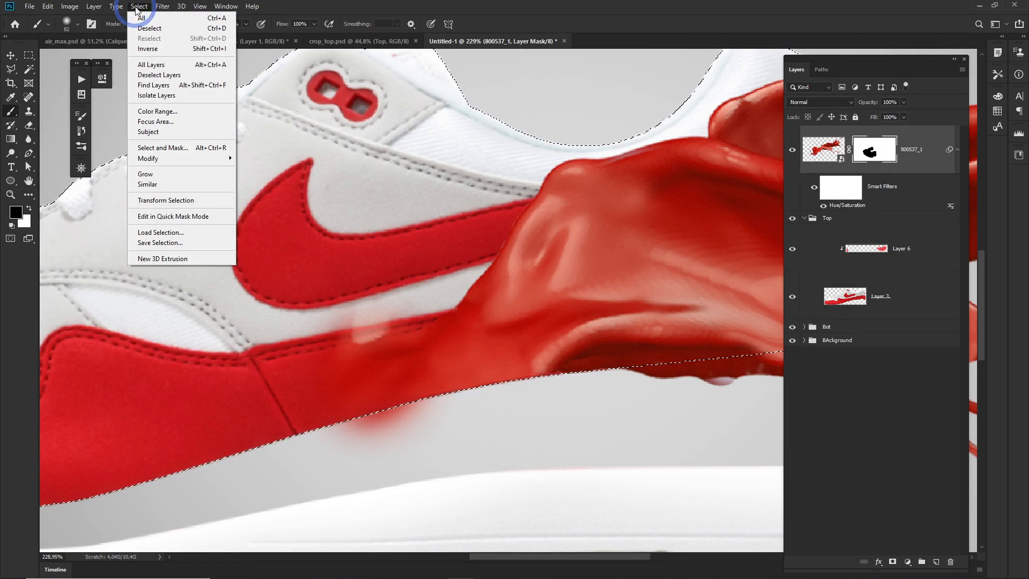
click(148, 48)
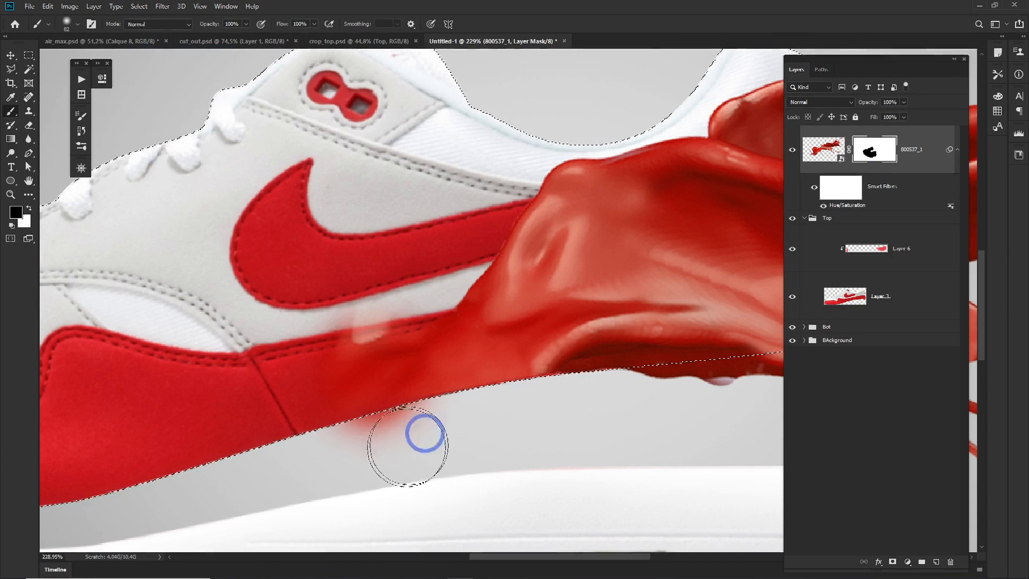
click(375, 438)
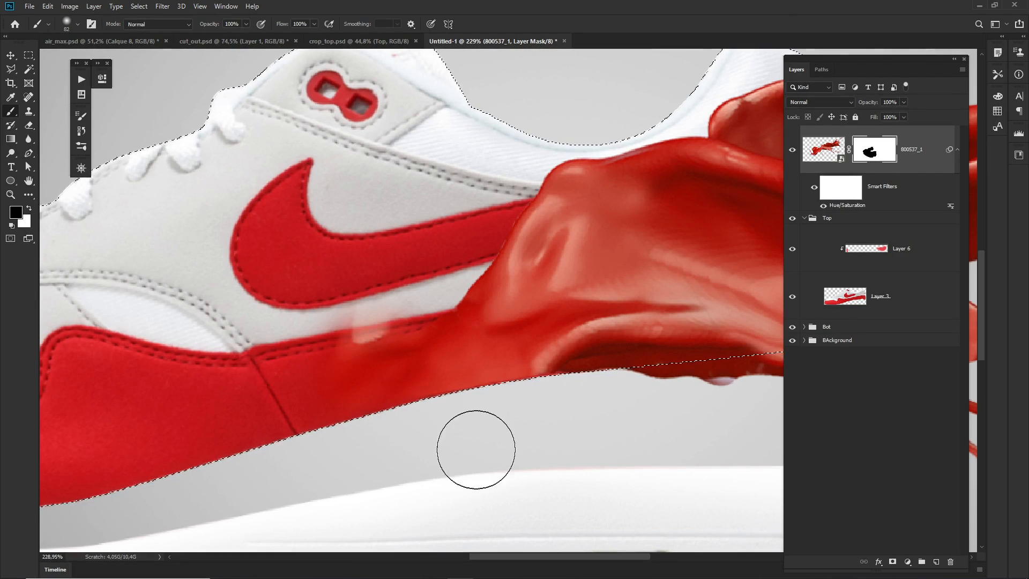
key(ctrl+d)
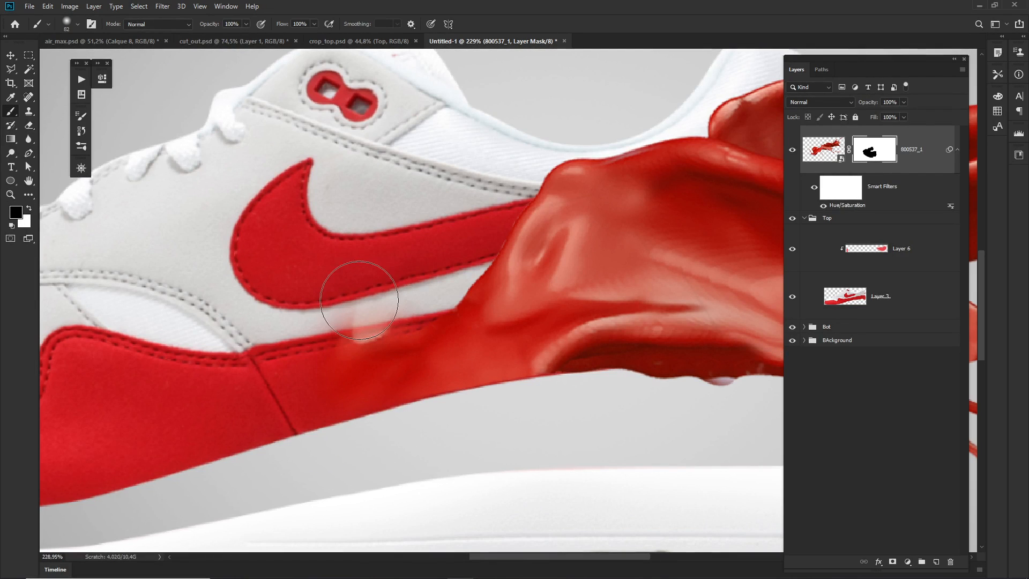
Mask away the faint splash haze between the swoosh and the red stripe at brush size 72.
alt+right_click(358, 300)
mouse_move(358, 300)
mouse_down()
mouse_move(380, 291)
mouse_move(350, 302)
mouse_move(384, 290)
mouse_move(332, 307)
mouse_move(407, 288)
mouse_move(367, 314)
mouse_up()
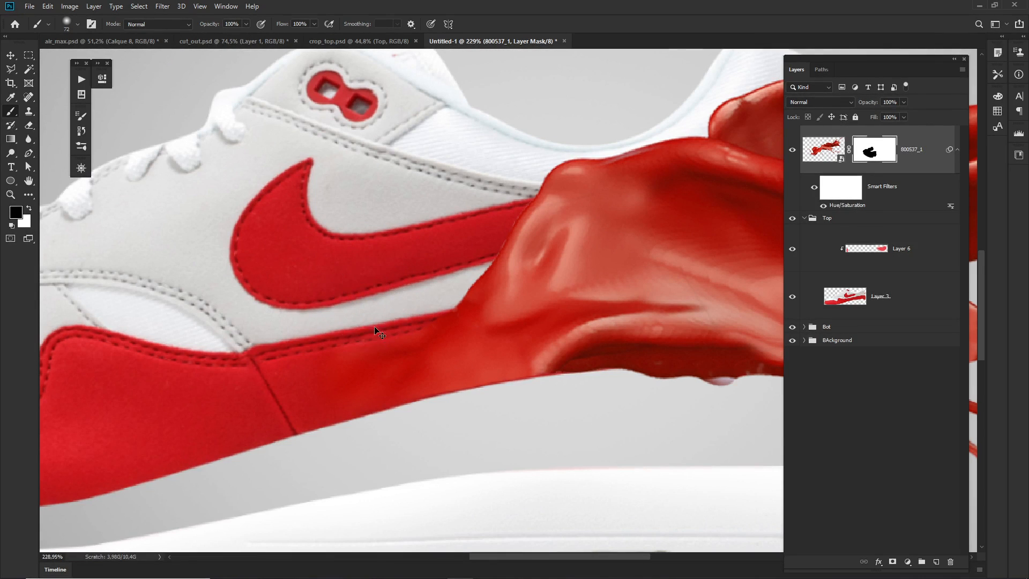
mouse_move(417, 364)
mouse_down()
mouse_move(370, 374)
mouse_move(400, 416)
mouse_move(408, 369)
mouse_up()
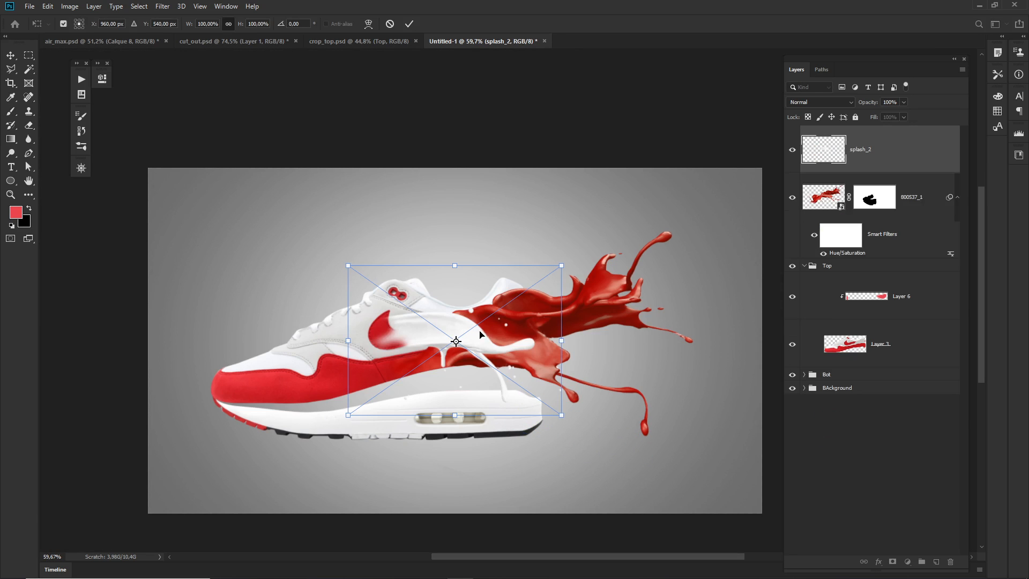
Place the white splash_2 image over the heel end of the midsole and move its layer below the red splash layer.
drag(480, 335, 581, 423)
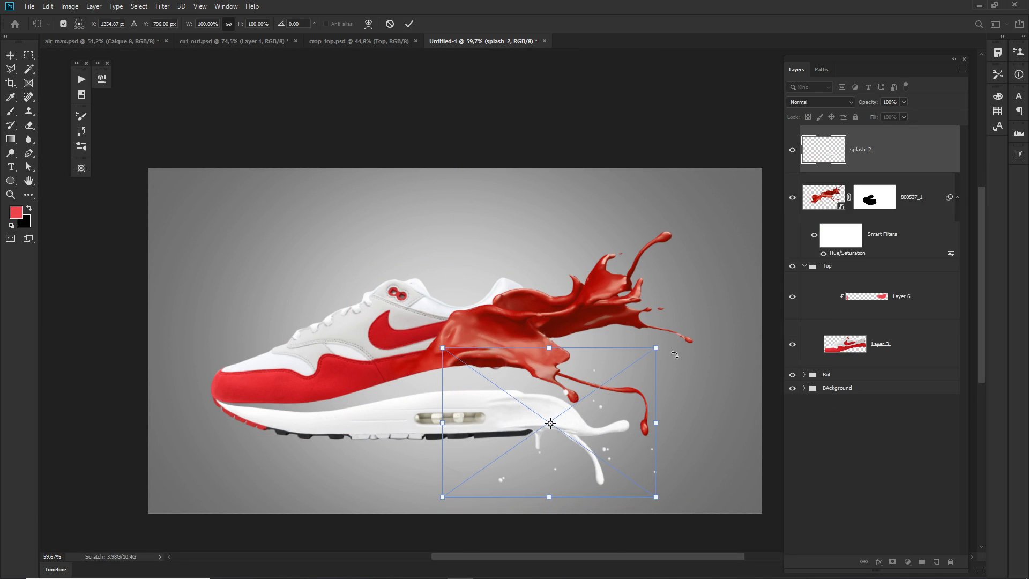
key(Return)
key(b)
scroll(552, 419, up, 5)
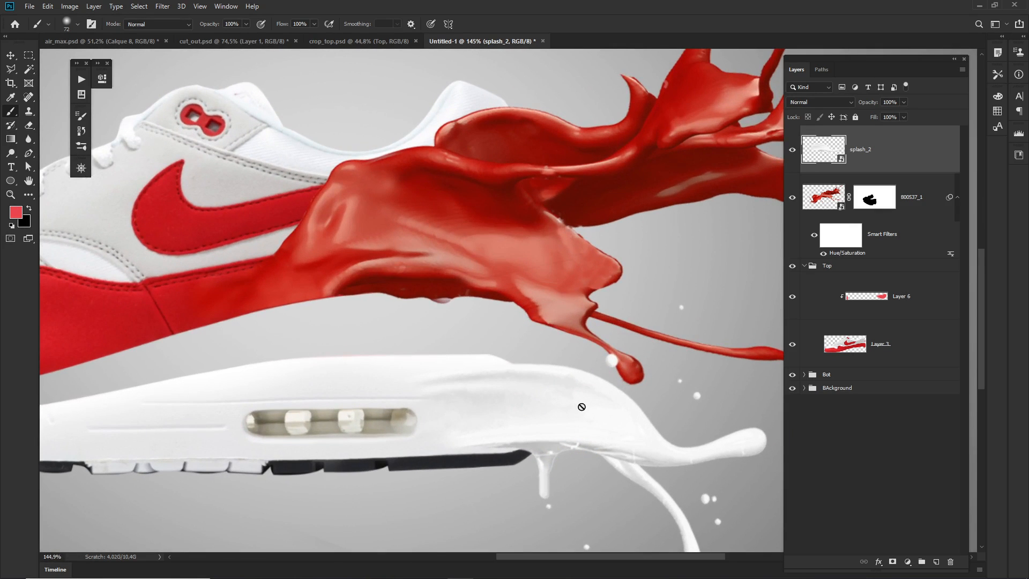
scroll(582, 407, down, 1)
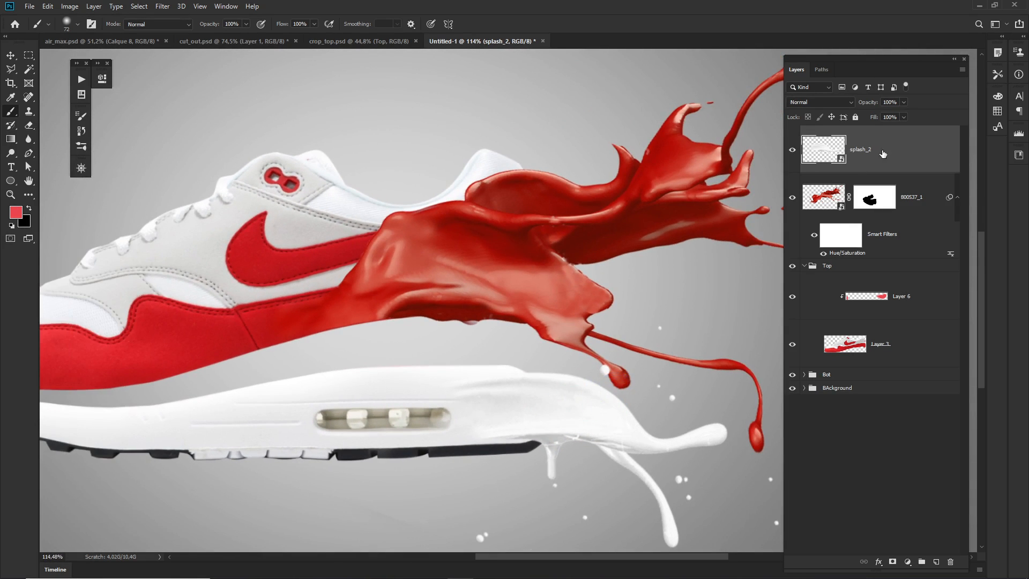
drag(899, 153, 888, 236)
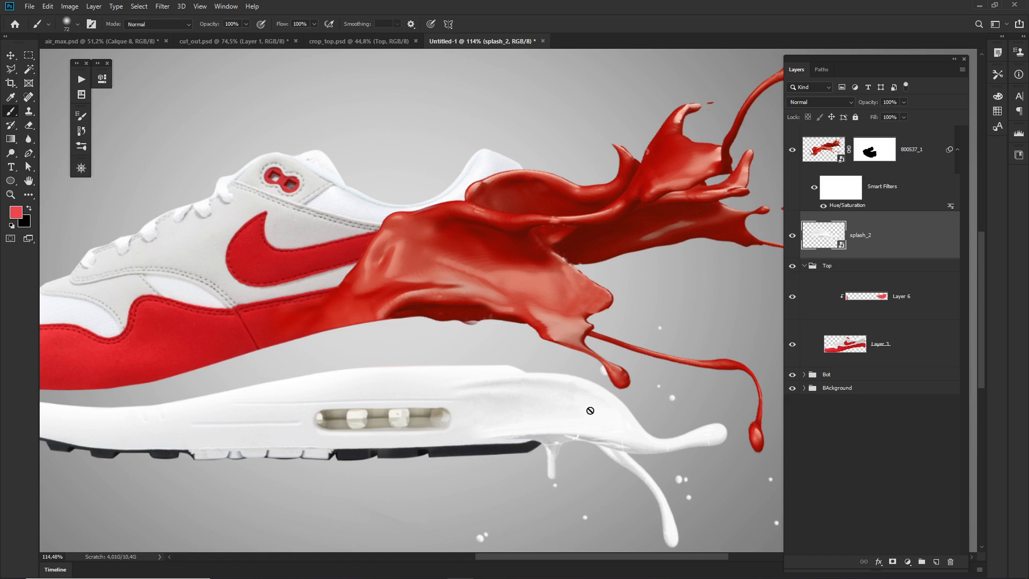
Rotate the white splash to 6.25° and enlarge it to 122.43% width and 111.77% height against the midsole.
key(ctrl+t)
drag(375, 255, 399, 236)
drag(588, 411, 400, 322)
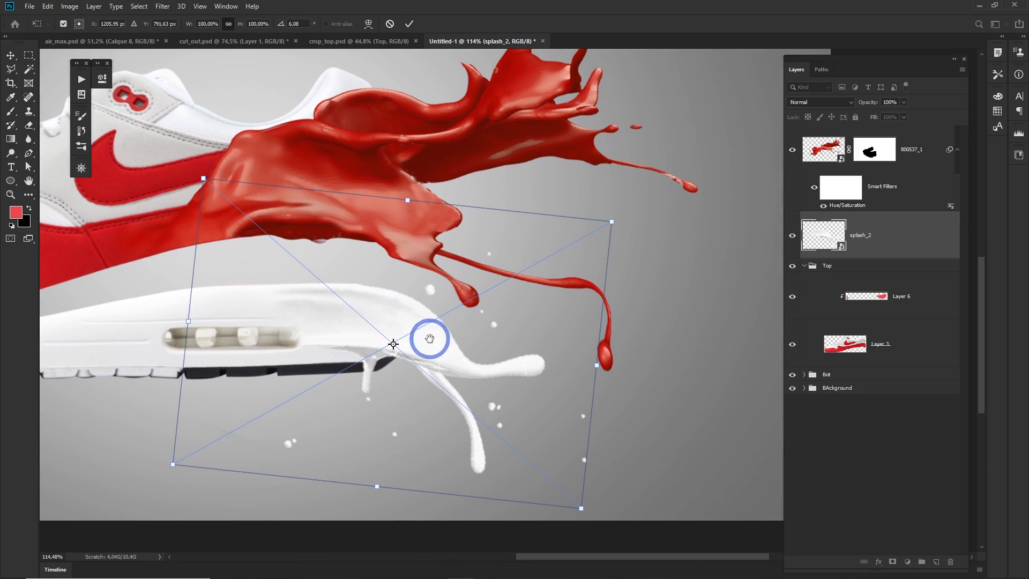
drag(596, 364, 648, 376)
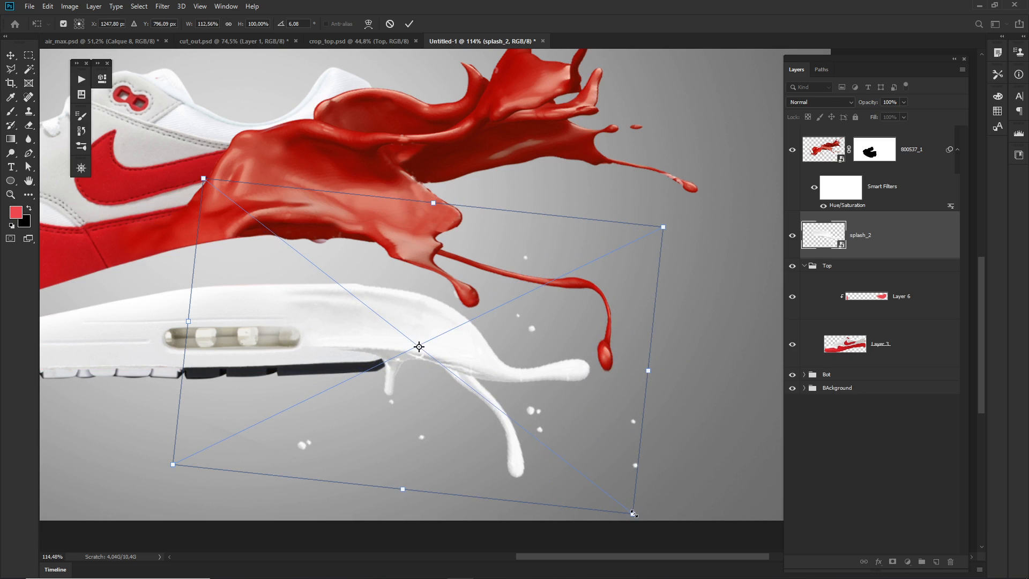
drag(633, 513, 652, 533)
drag(572, 412, 587, 412)
key(Left)
key(Left)
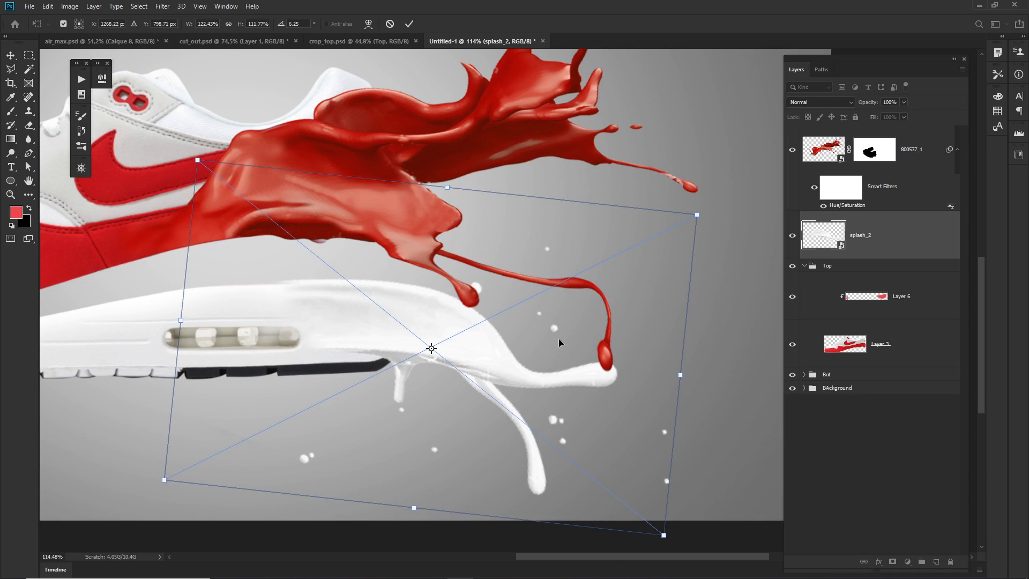
Nudge the white splash down and stretch it to 122.53% width and 120.11% height so it meets the midsole's edges.
key(Down)
key(Down)
key(Down)
key(Down)
key(Down)
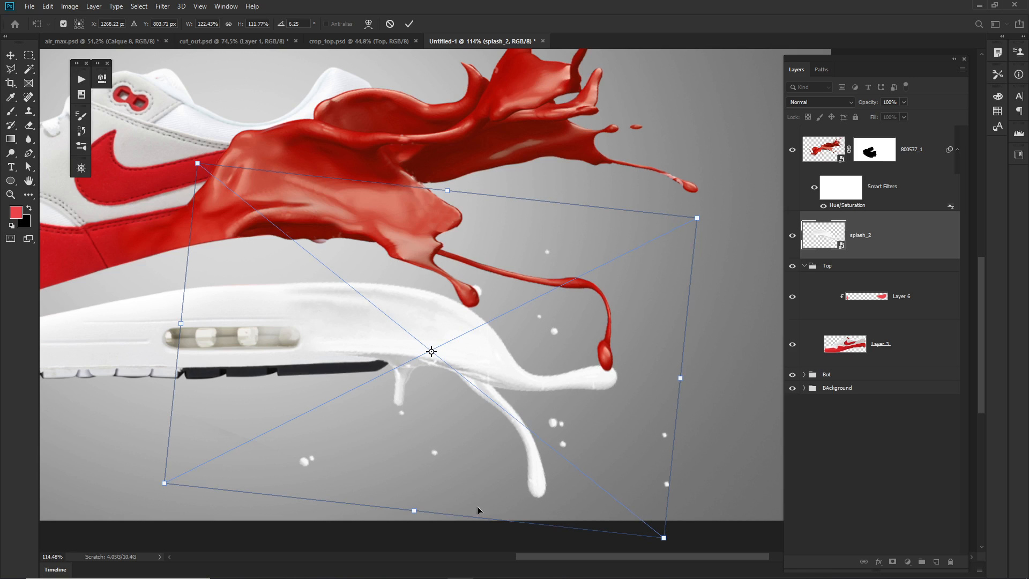
drag(416, 511, 414, 528)
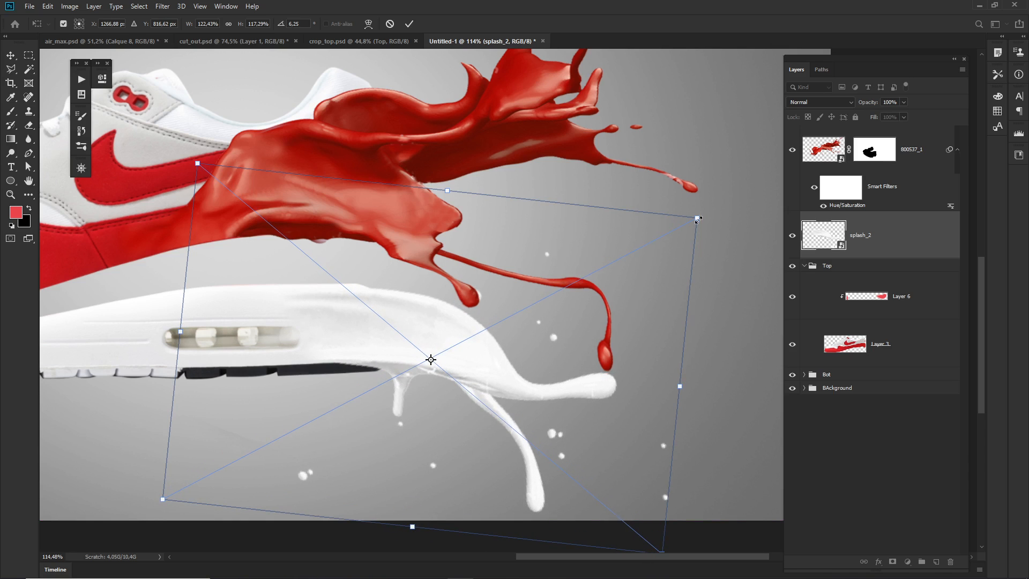
drag(698, 219, 703, 209)
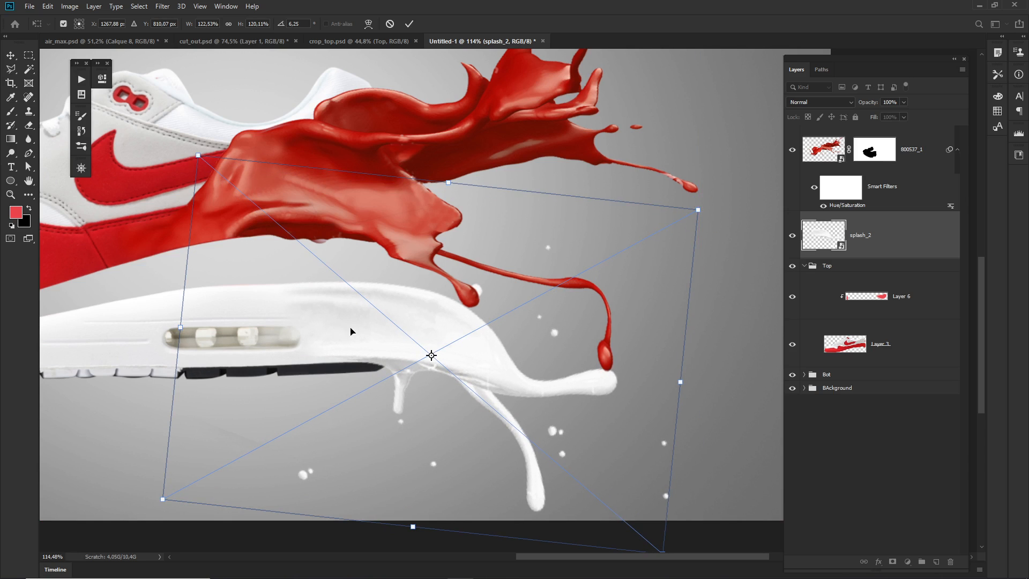
key(b)
Add a layer mask to the splash_2 layer and prepare a black brush for painting on it.
drag(362, 384, 418, 395)
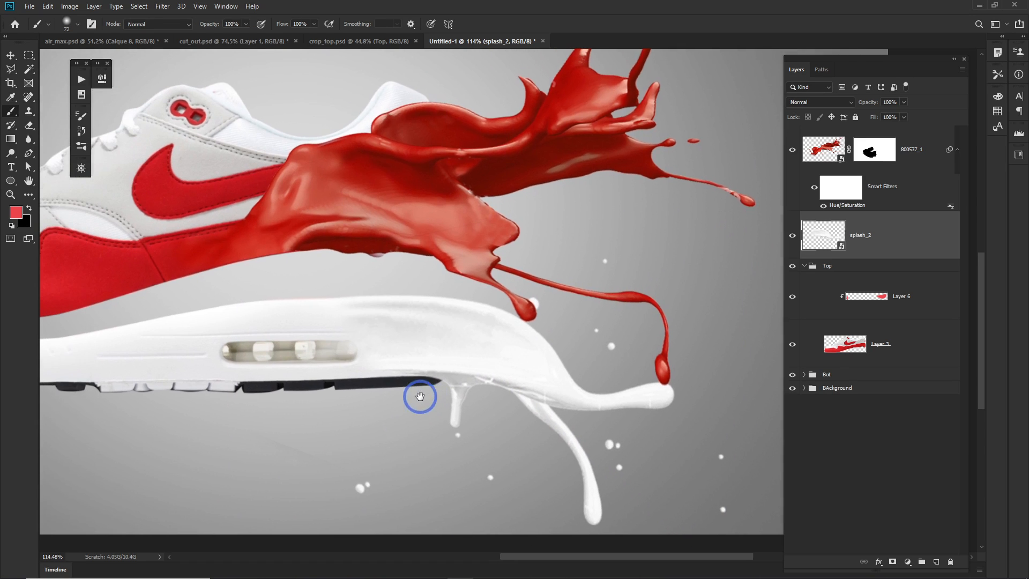
key(e)
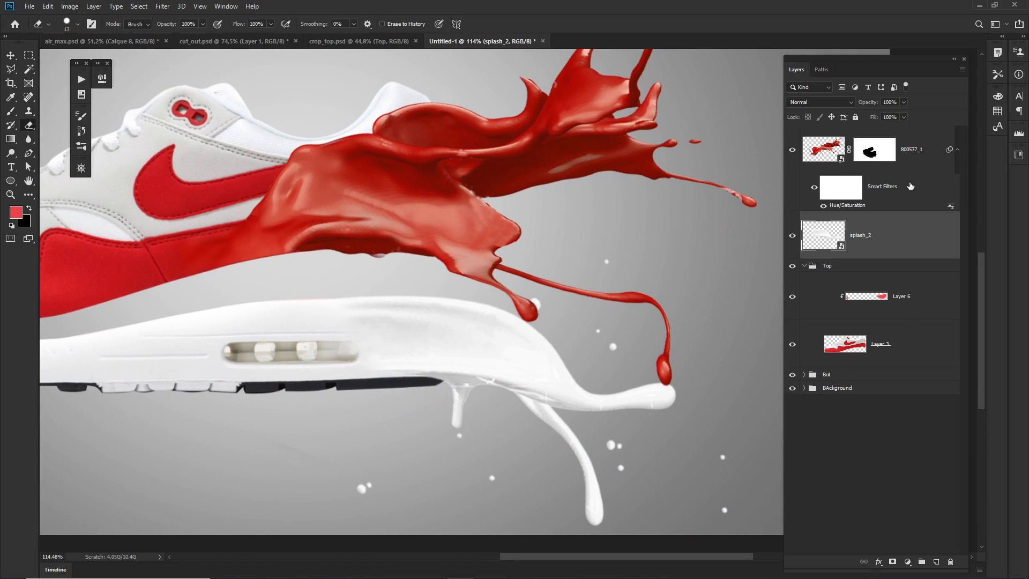
click(891, 561)
key(b)
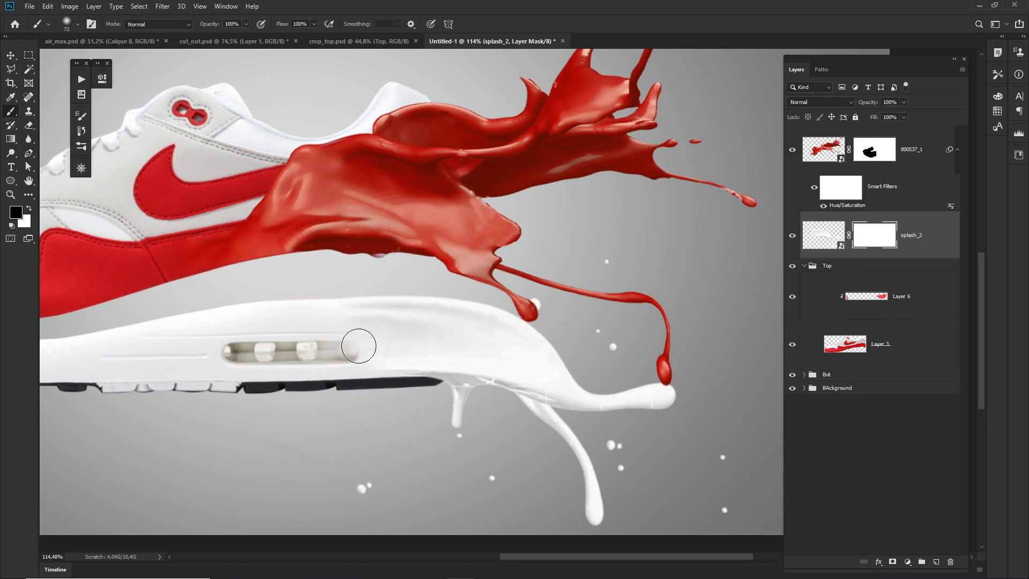
Uncover the midsole's air window and nearby sole by painting out the white splash on its mask, enlarging the brush to 201.
drag(333, 342, 375, 345)
drag(321, 323, 394, 340)
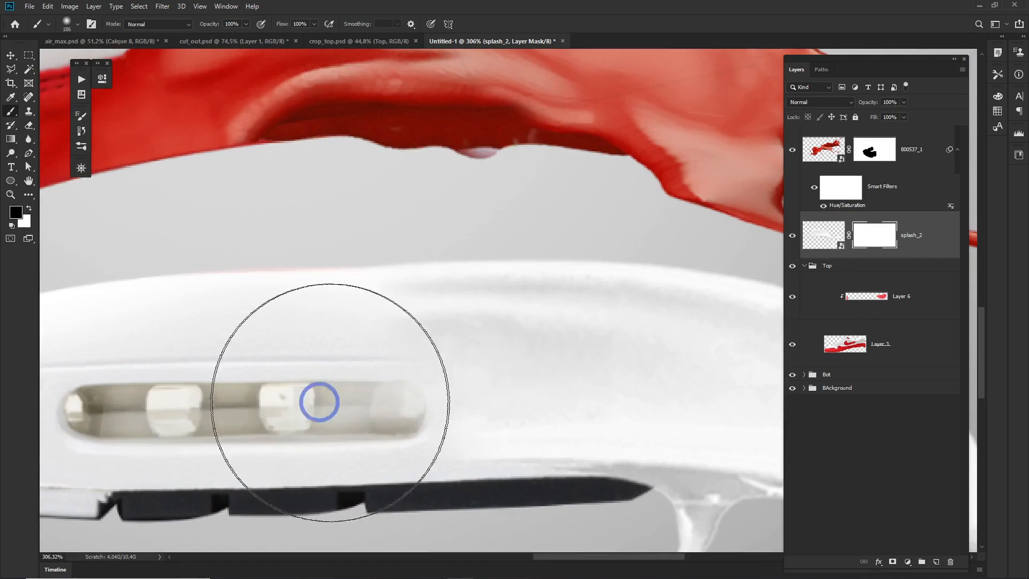
drag(361, 401, 372, 407)
mouse_move(450, 442)
mouse_down()
mouse_move(486, 326)
mouse_move(394, 297)
mouse_move(159, 315)
mouse_up()
drag(398, 306, 432, 307)
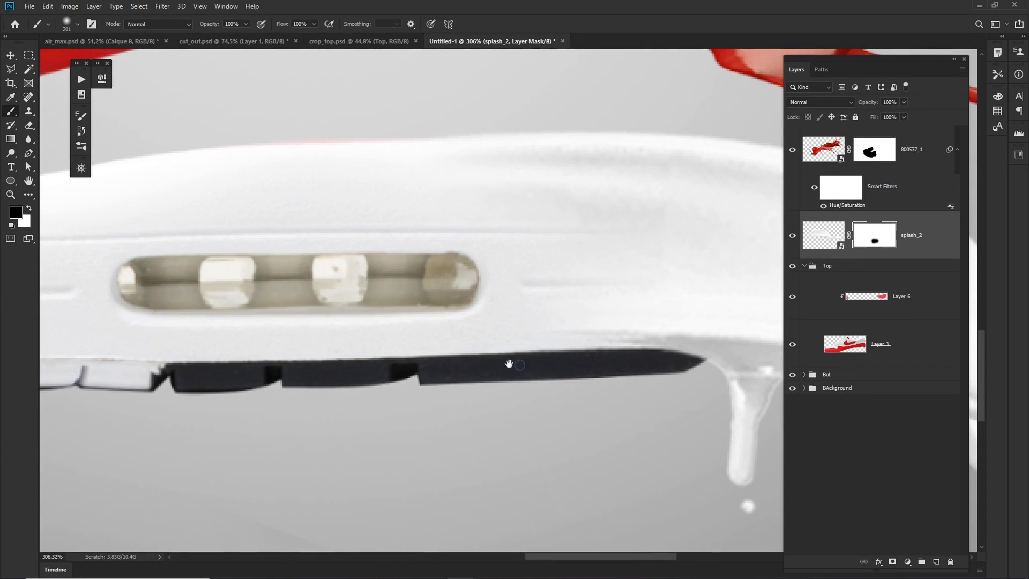
drag(508, 363, 383, 340)
drag(462, 349, 400, 356)
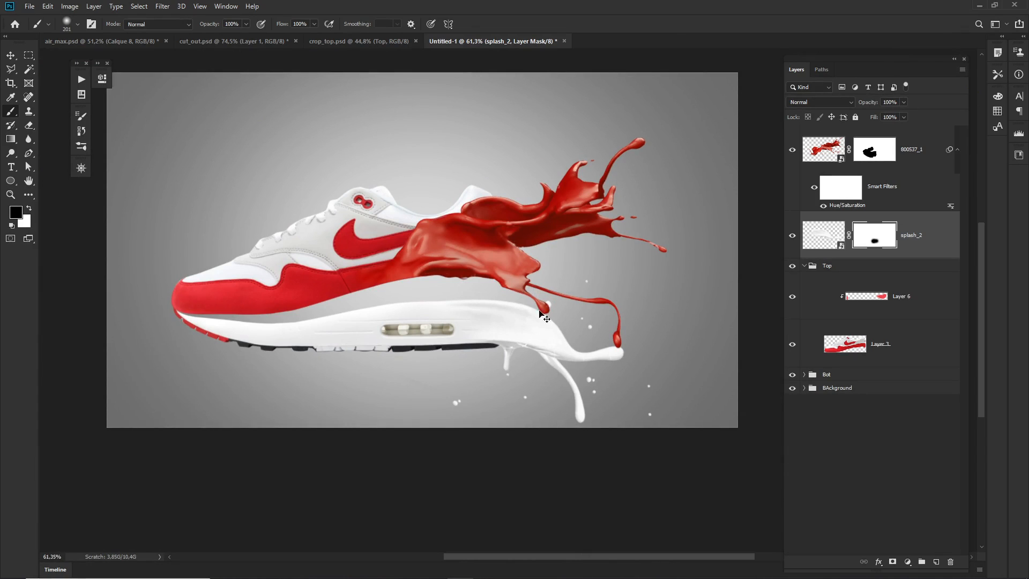
drag(526, 314, 520, 312)
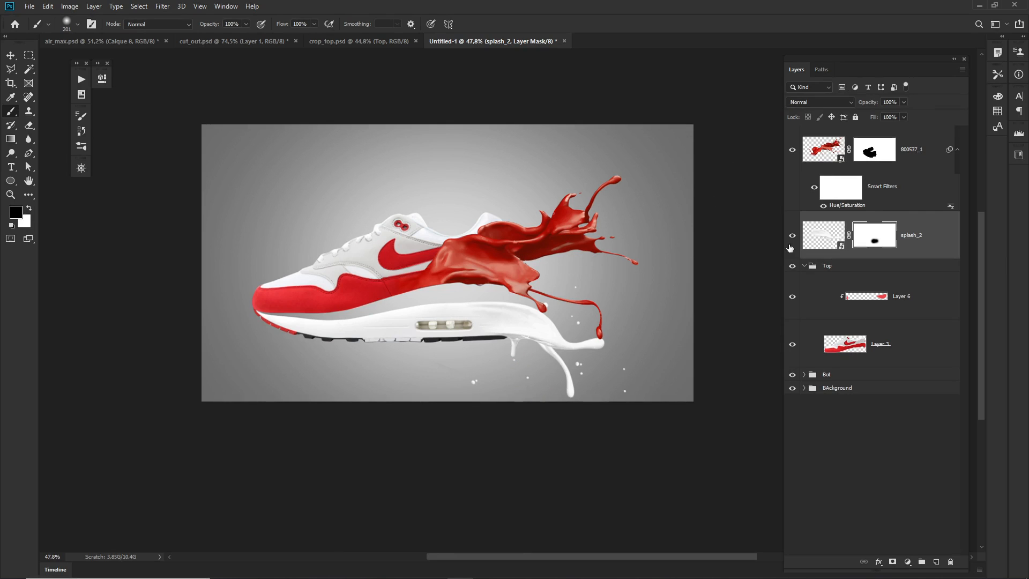
Group the red and white splash layers and name the group Splash.
click(913, 171)
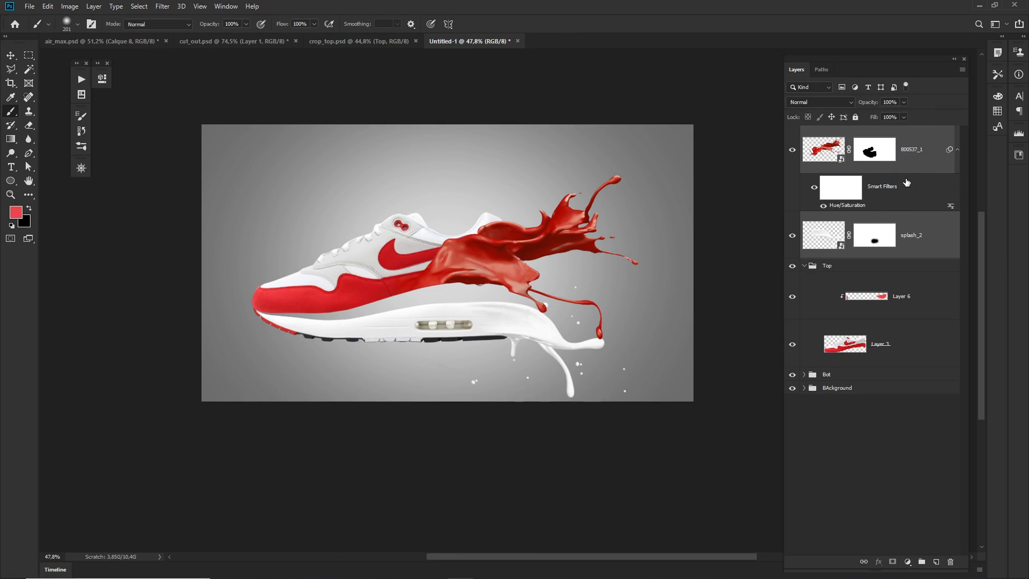
click(921, 562)
click(829, 132)
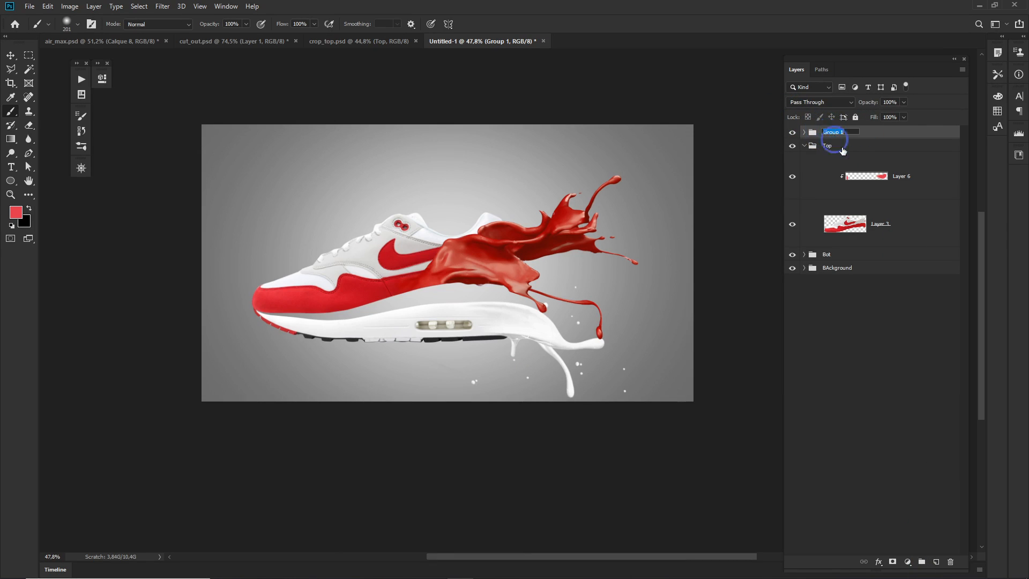
text(Splash)
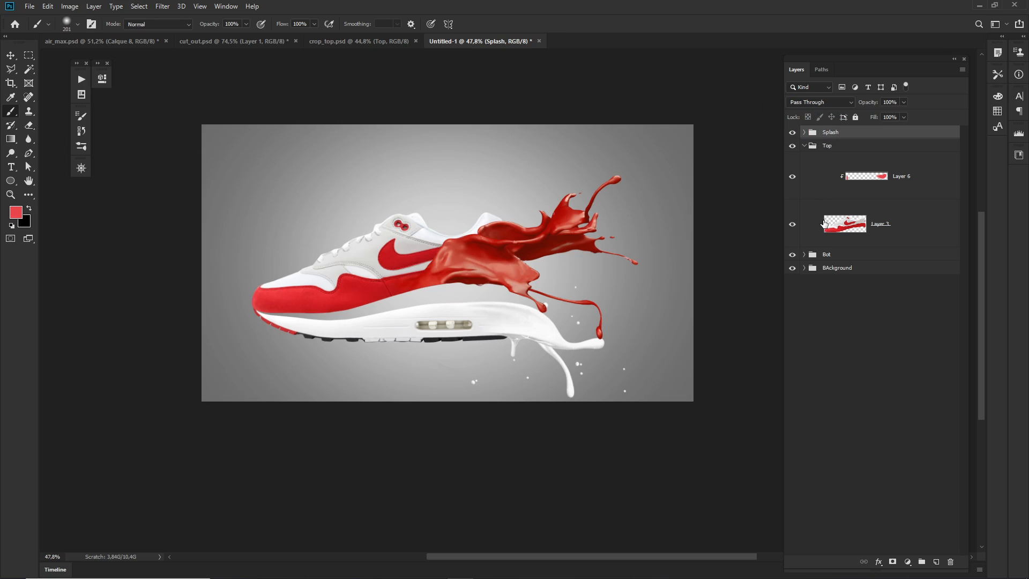
Add a Hue/Saturation adjustment above the Splash group with its hue at -67, collapsing the Top group.
click(805, 146)
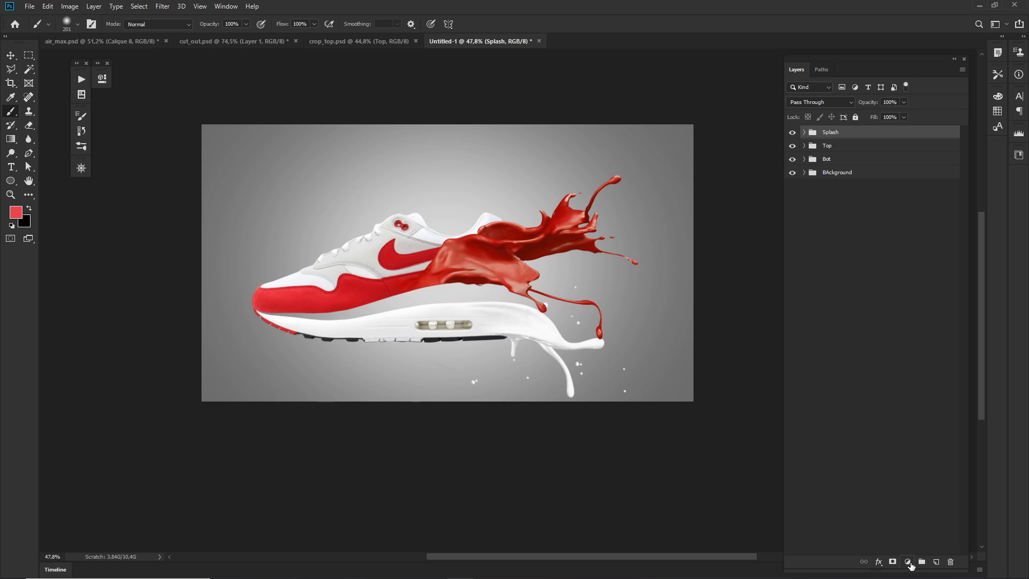
click(908, 562)
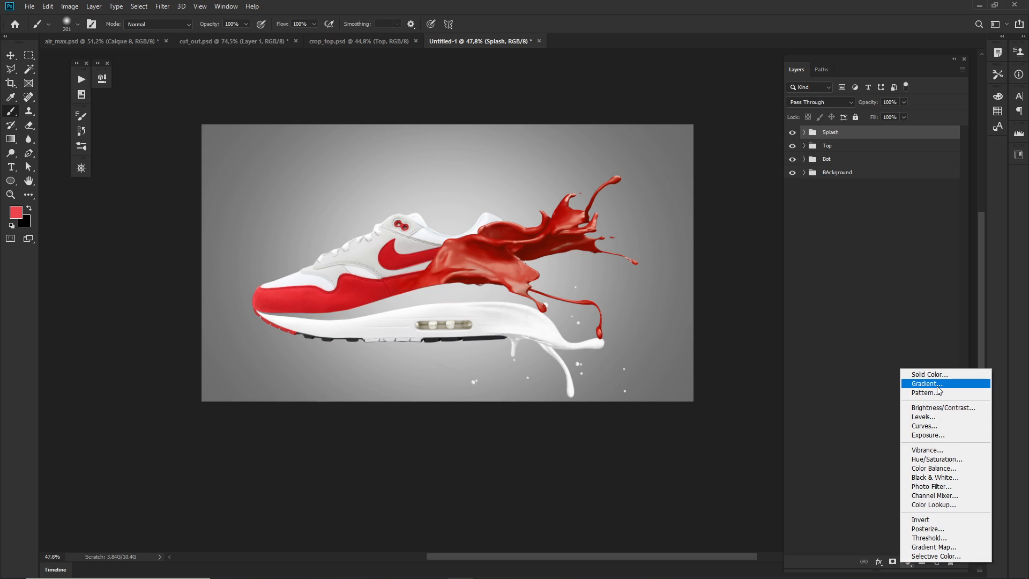
click(939, 459)
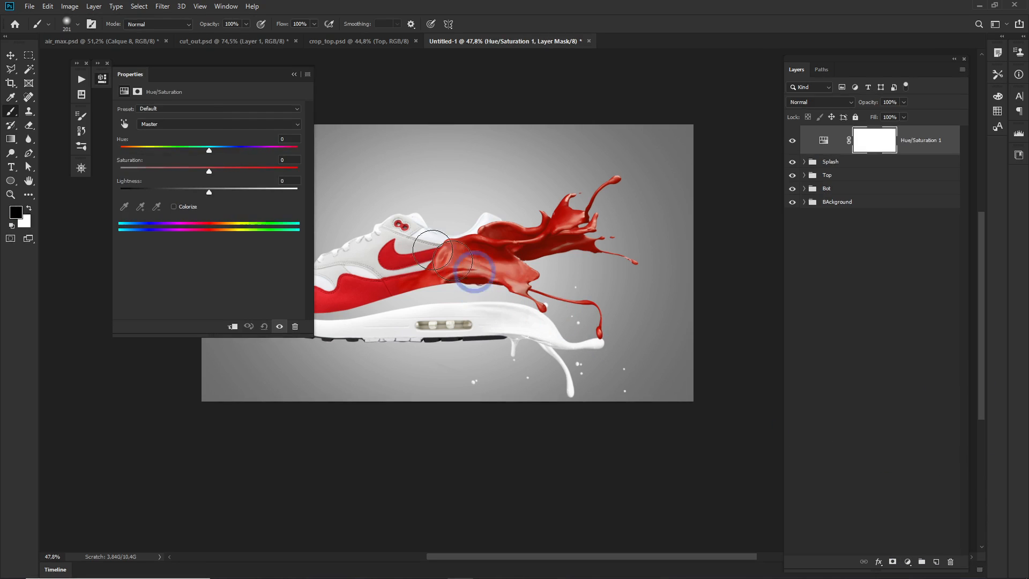
drag(204, 151, 154, 153)
drag(152, 153, 161, 153)
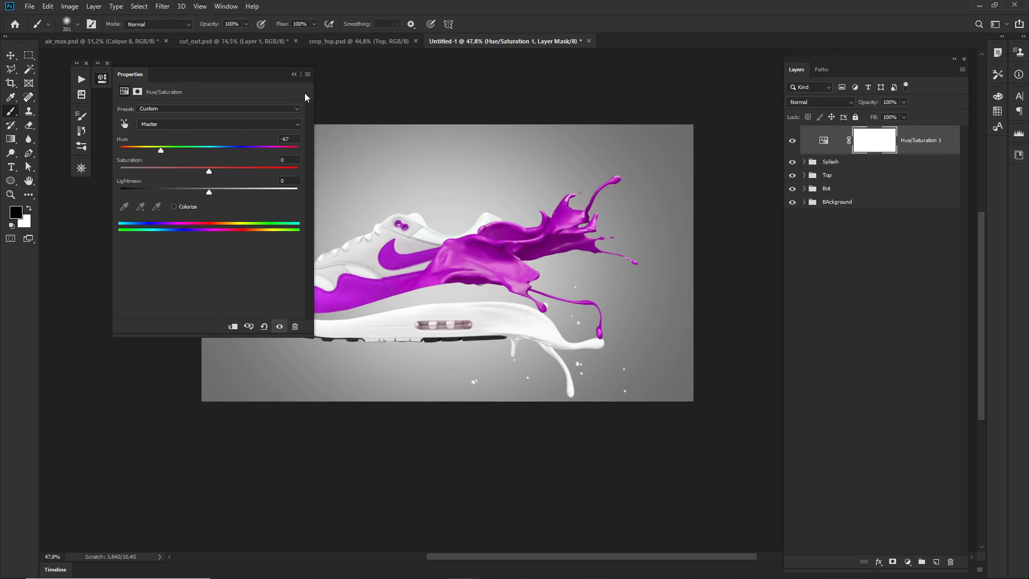
click(294, 74)
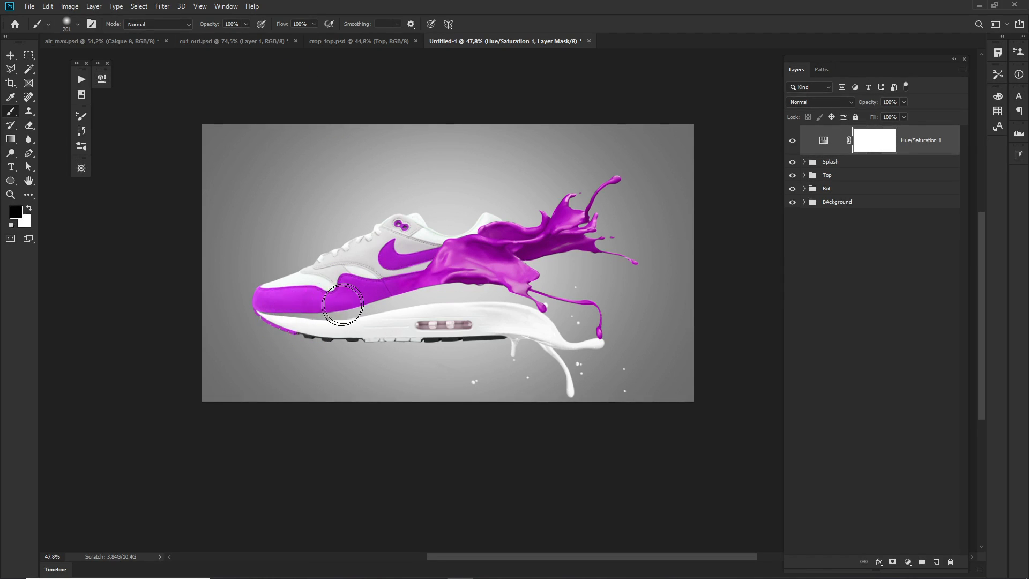
Fill the Hue/Saturation mask with a linear black-to-white gradient running diagonally from the shoe's toe to the red splash.
click(872, 146)
click(10, 139)
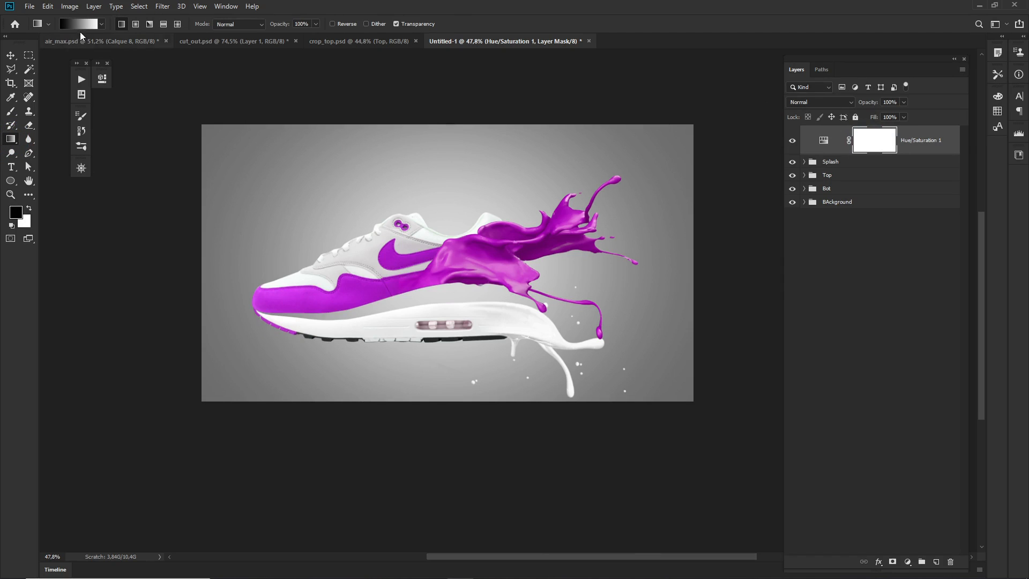
click(79, 25)
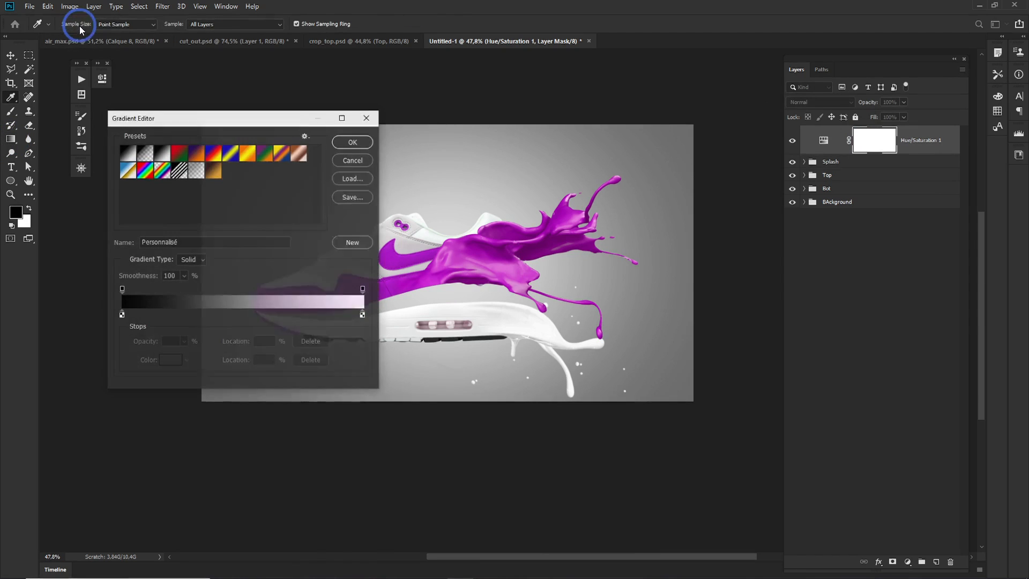
click(129, 155)
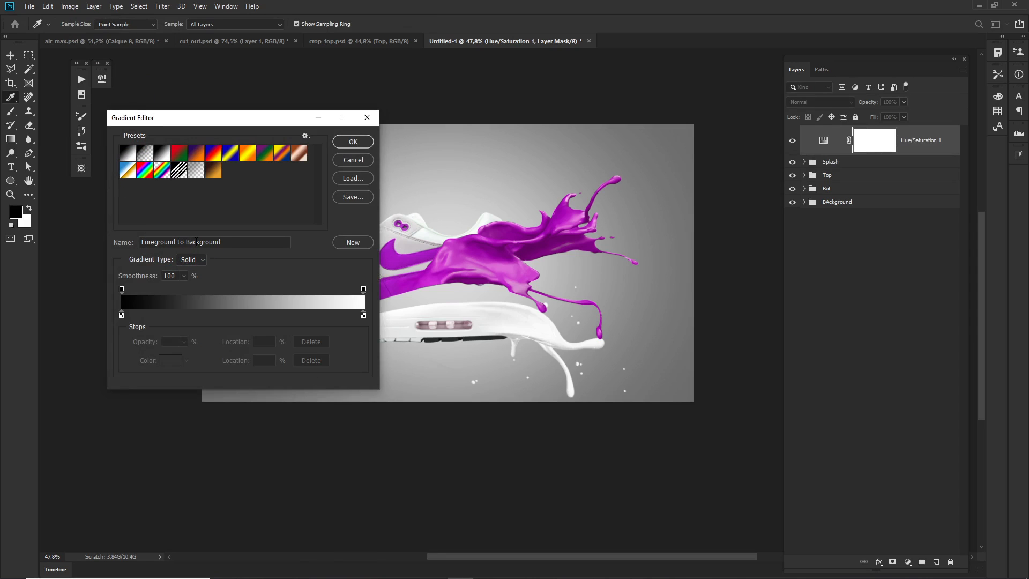
click(162, 154)
click(354, 141)
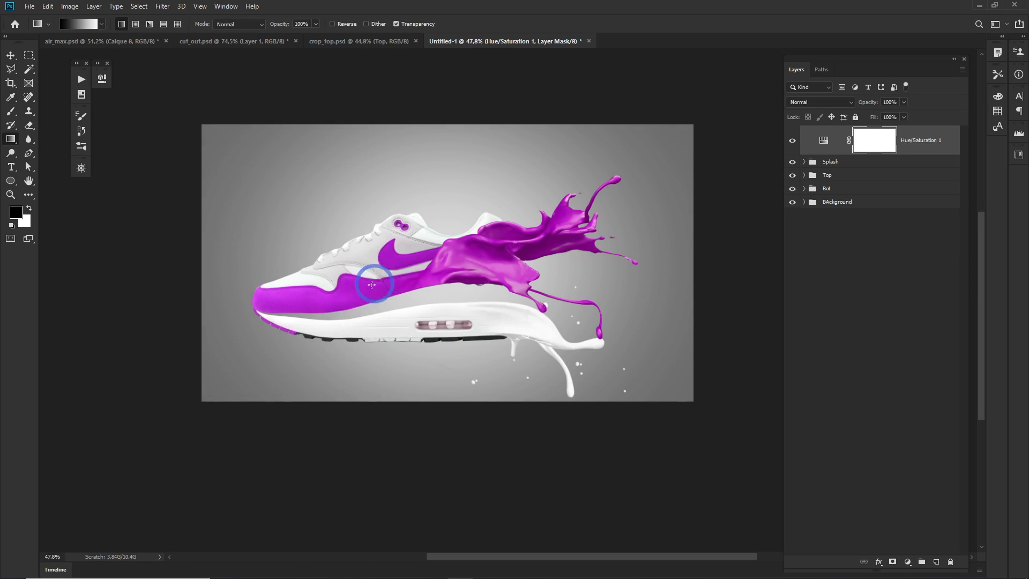
drag(267, 306, 549, 221)
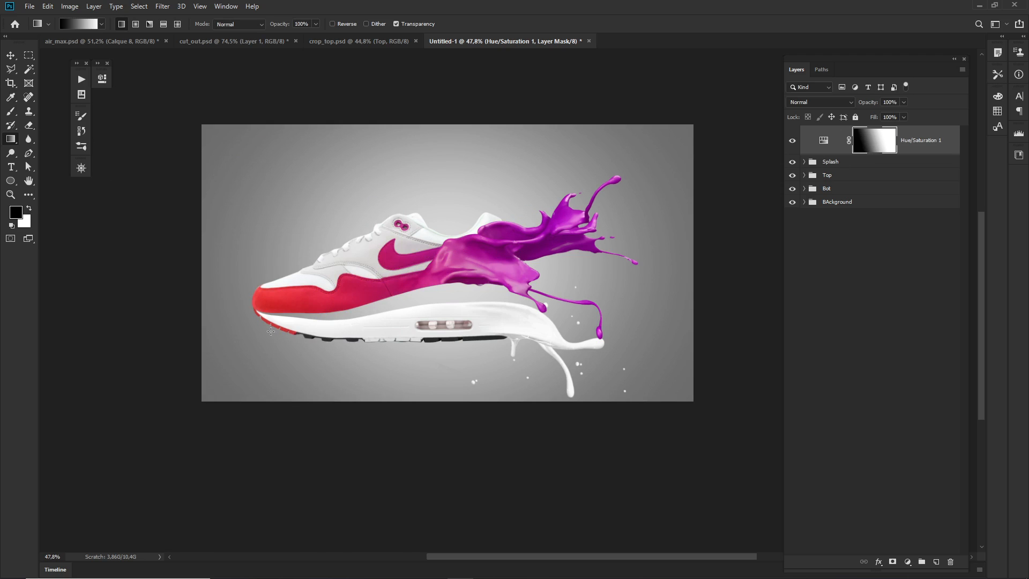
drag(259, 308, 524, 218)
Invert the Hue/Saturation mask so the hue shift affects the shoe's toe and fades out toward the splash.
key(ctrl+i)
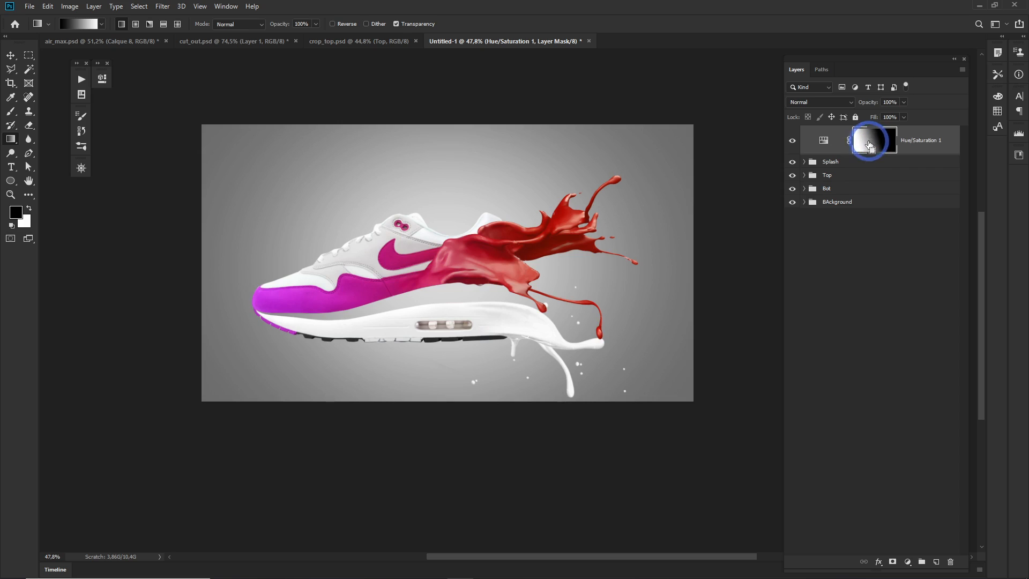
key(ctrl+i)
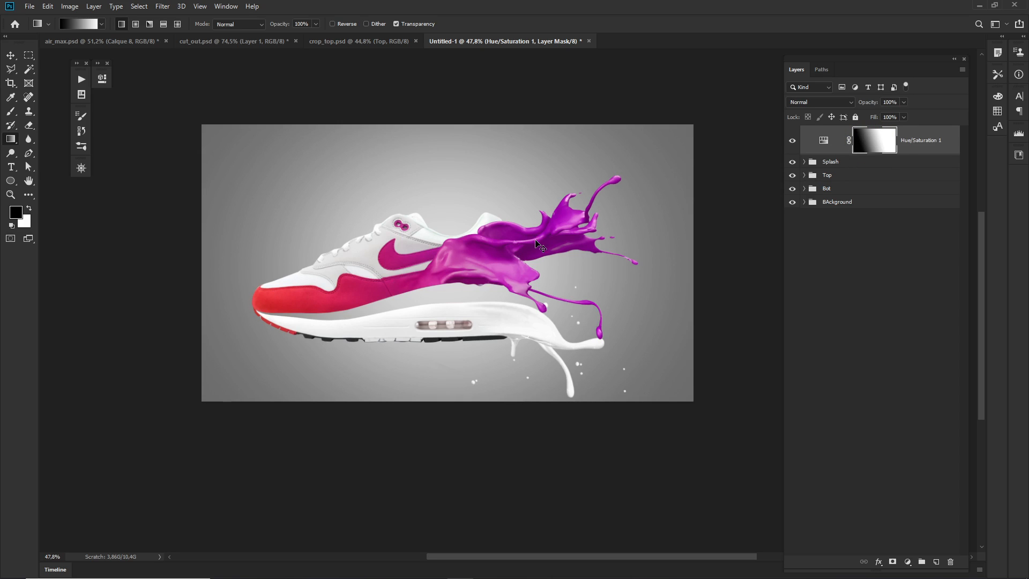
key(ctrl+i)
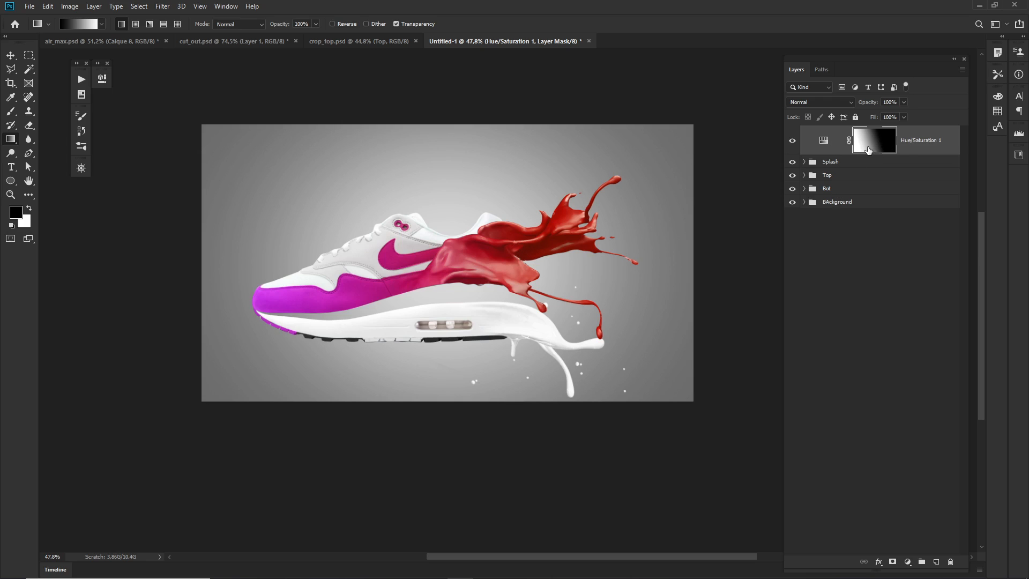
Duplicate the Hue/Saturation layer and invert the copy's mask so it affects the splash side.
key(ctrl+j)
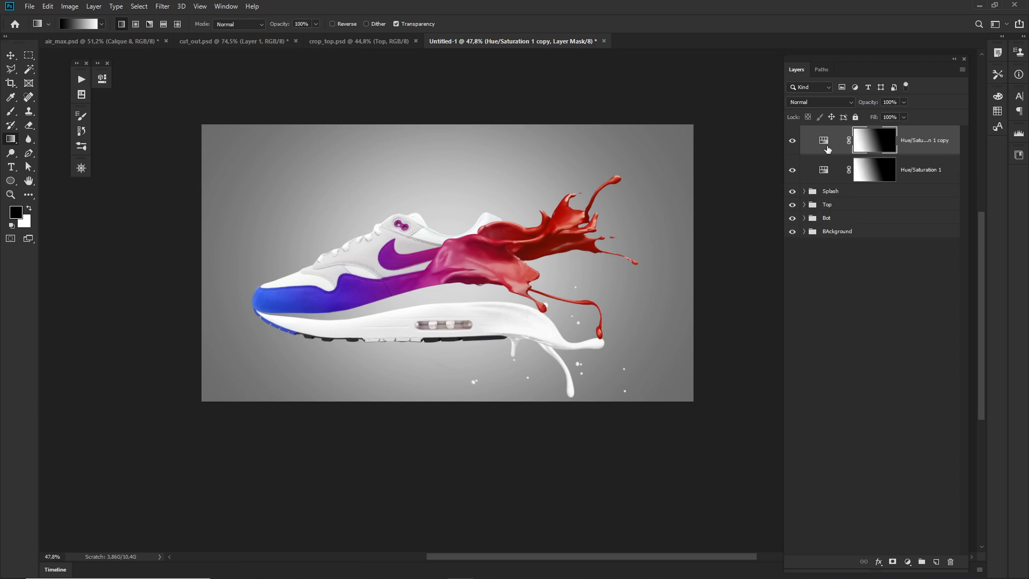
drag(863, 145, 874, 155)
key(ctrl+i)
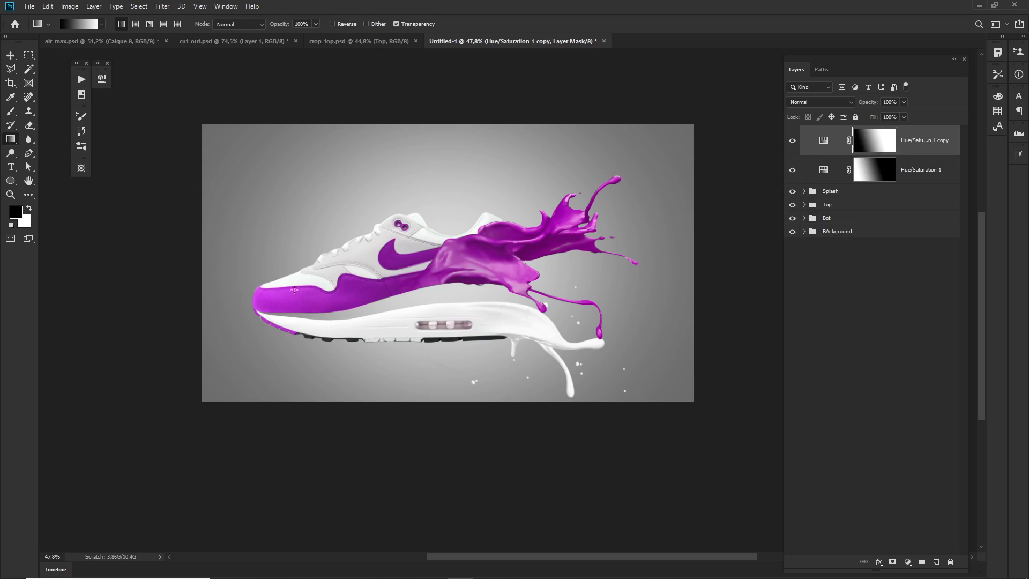
Set the hue of the copied Hue/Saturation adjustment to +43 to turn the splash golden yellow.
double_click(820, 143)
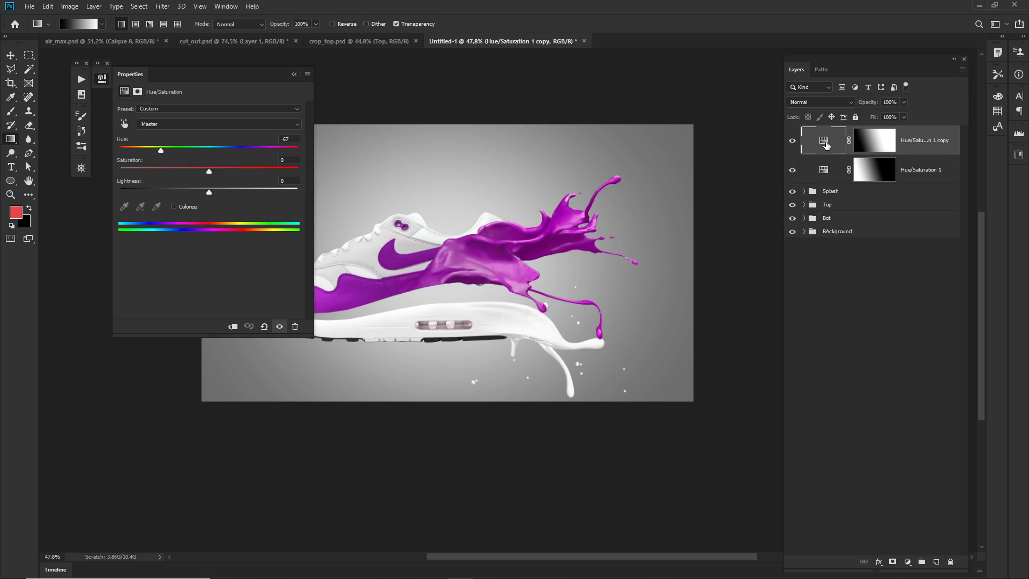
drag(161, 150, 245, 153)
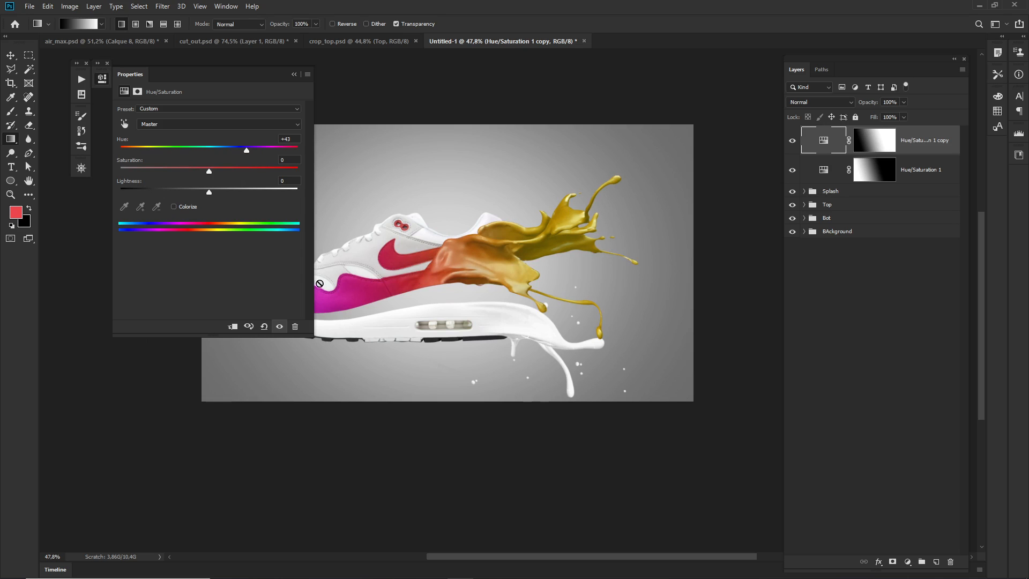
click(294, 75)
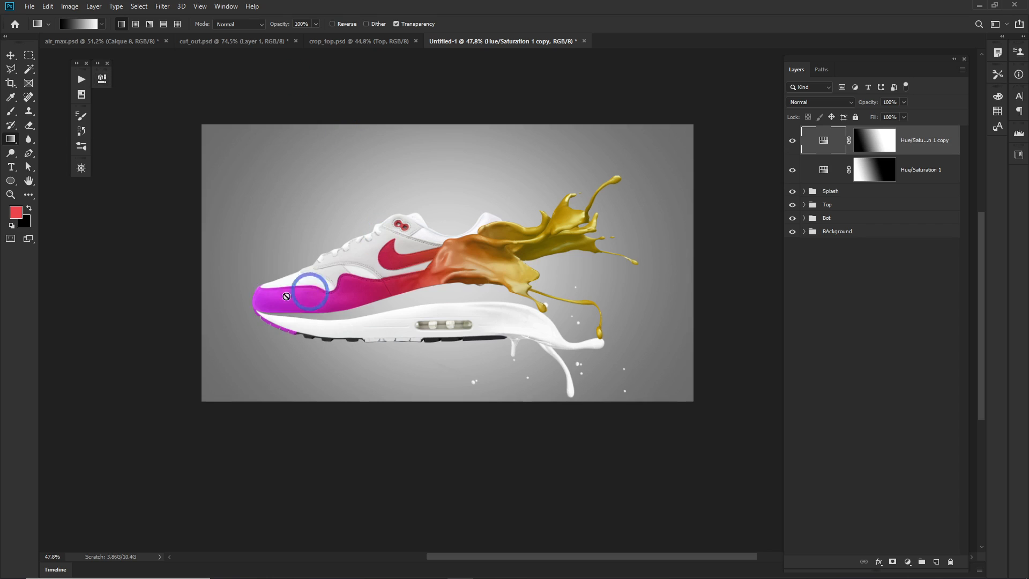
Lower the hue of the original Hue/Saturation adjustment to shift the shoe's toe toward violet.
double_click(825, 170)
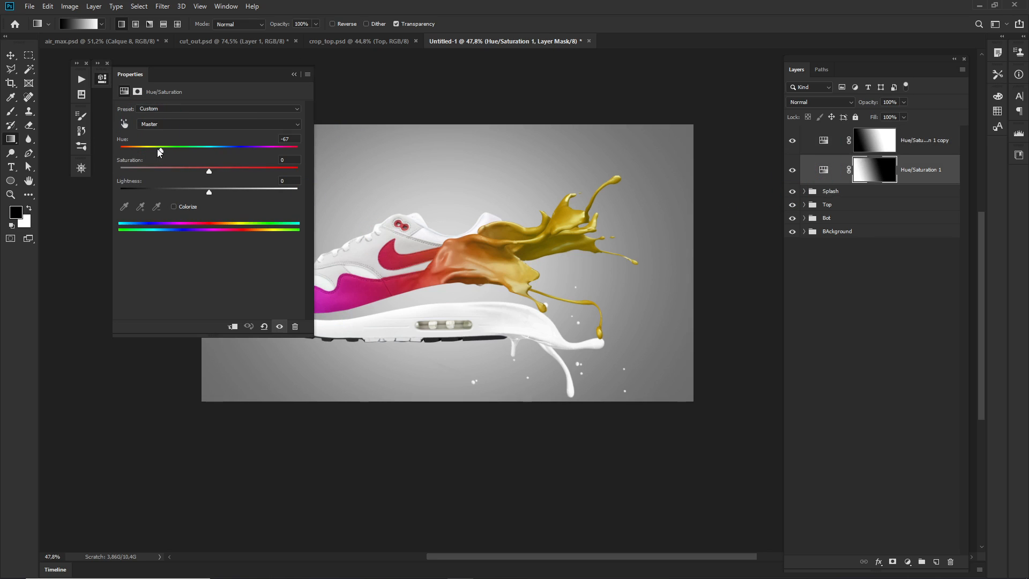
drag(159, 151, 149, 151)
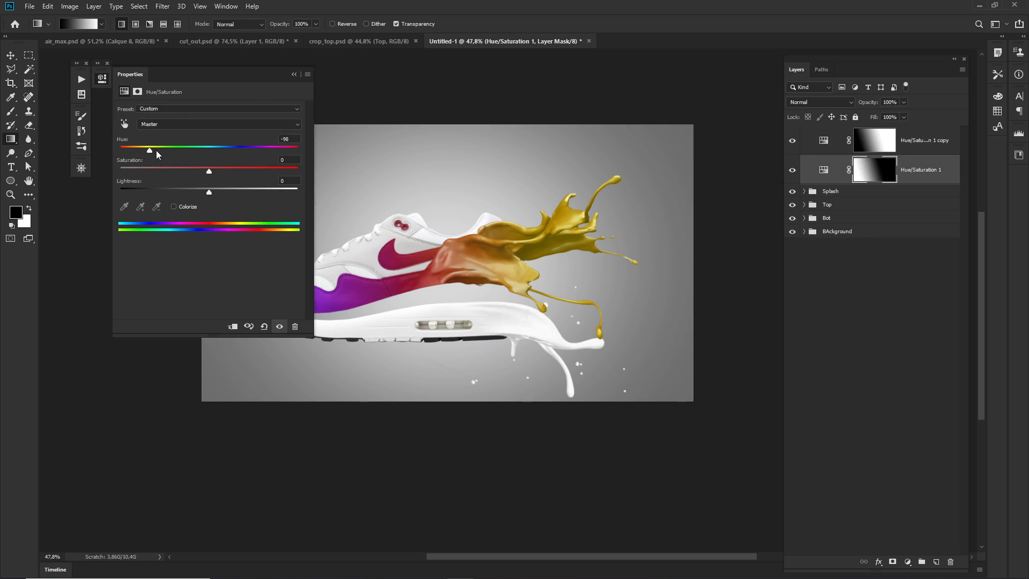
click(155, 149)
click(297, 86)
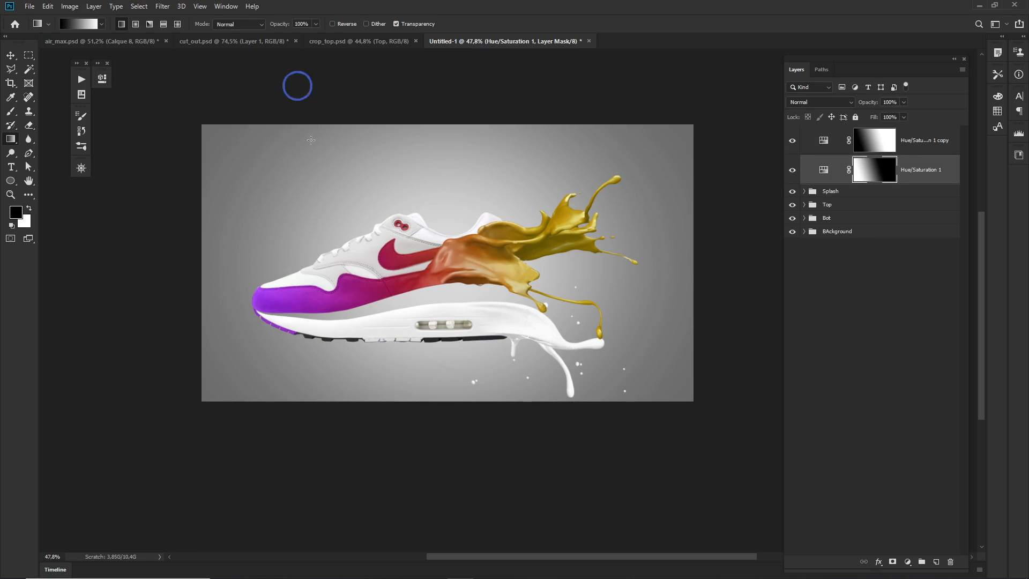
Compare the shoe's colours with each Hue/Saturation adjustment hidden and shown, leaving both visible.
click(792, 141)
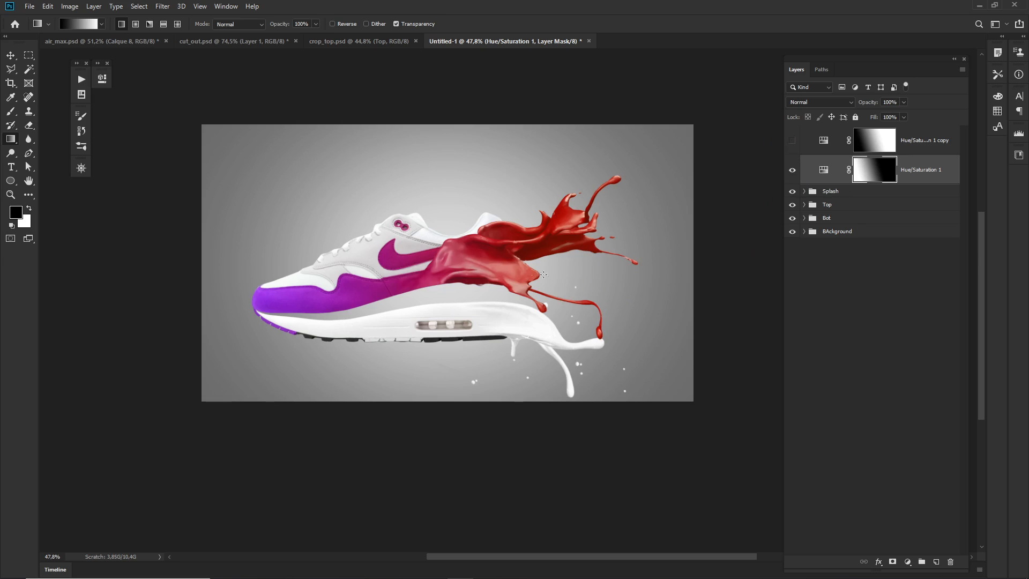
click(792, 170)
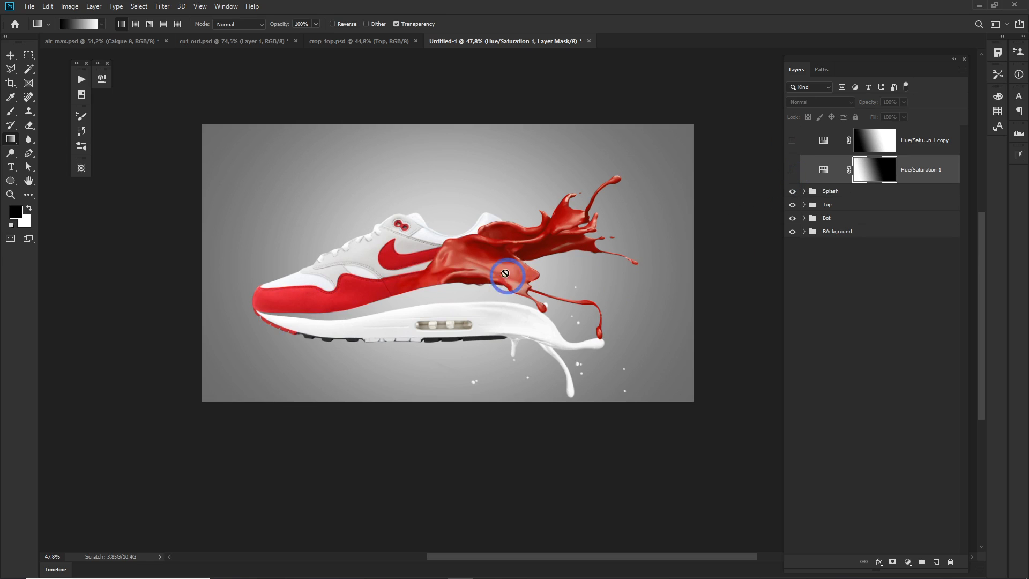
click(726, 185)
click(793, 170)
click(863, 173)
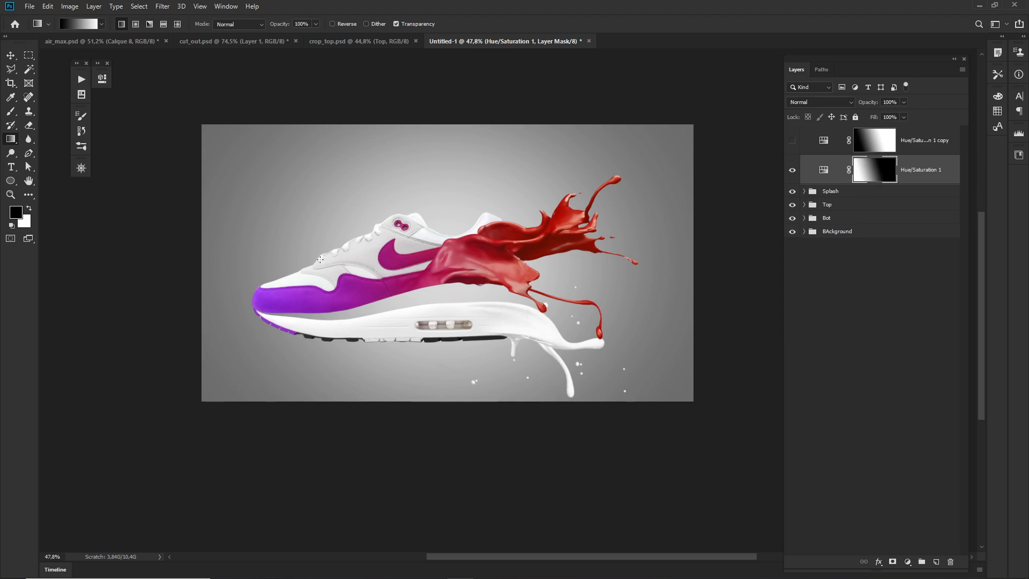
click(792, 142)
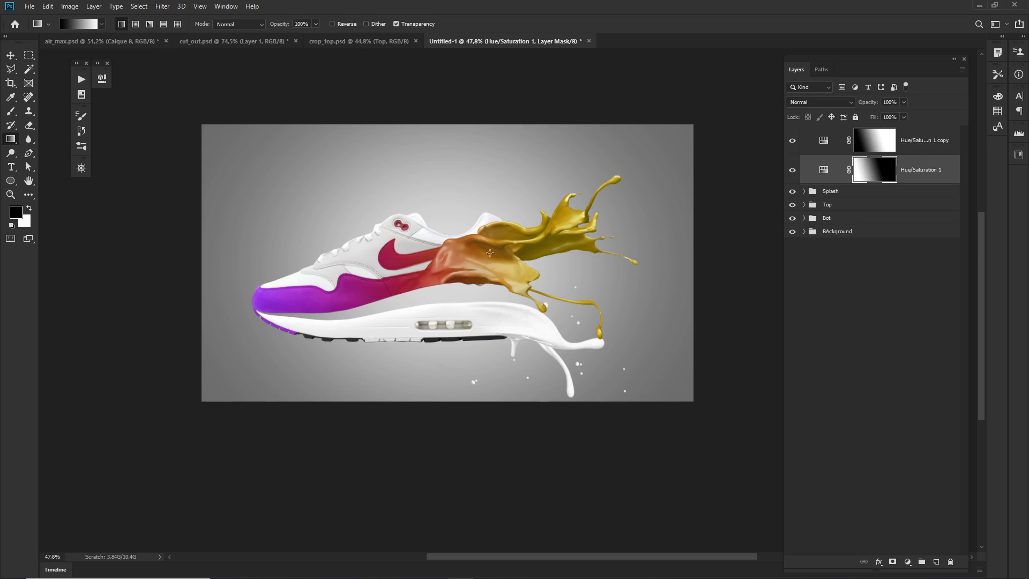
Try to scale both Hue/Saturation layers and the Splash, Top and Bot groups to 90.31% and move them rightward, undoing the transform.
drag(498, 268, 479, 269)
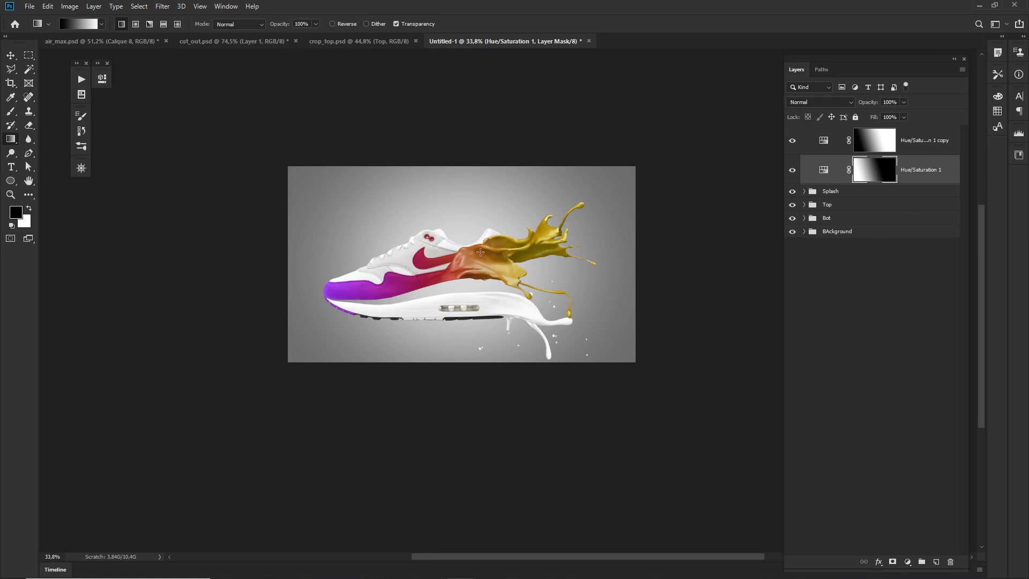
click(907, 217)
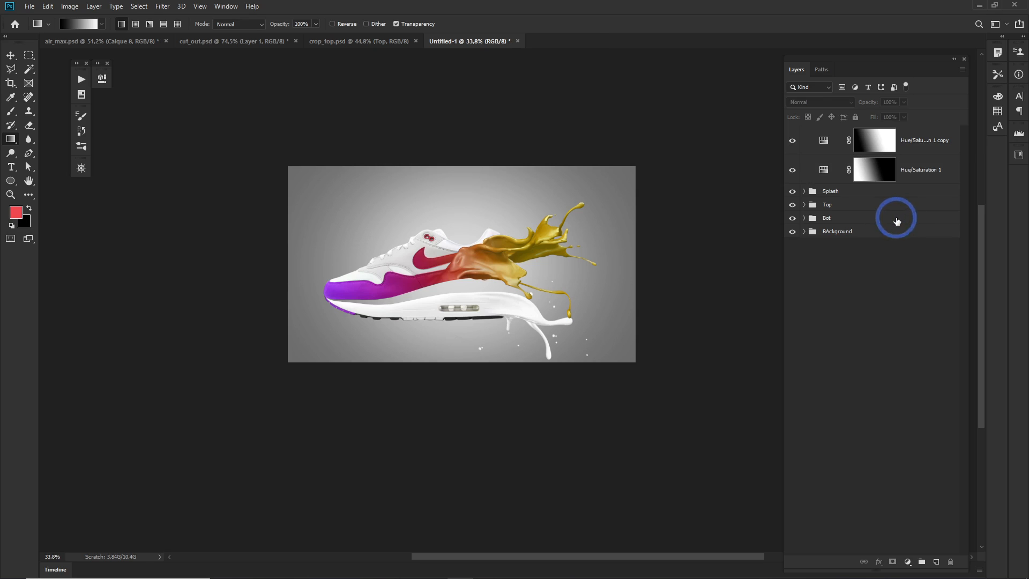
shift+click(943, 146)
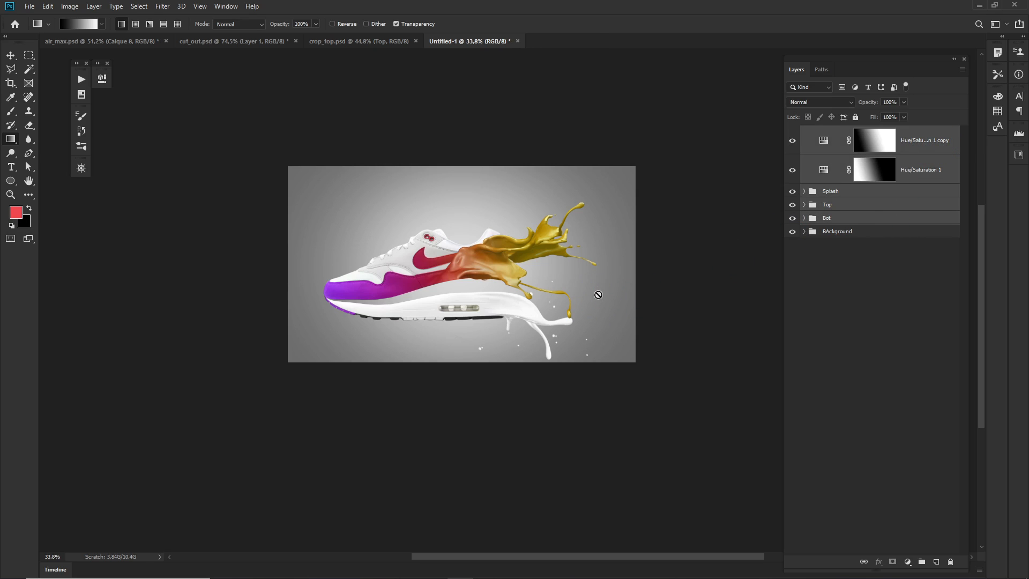
key(ctrl+t)
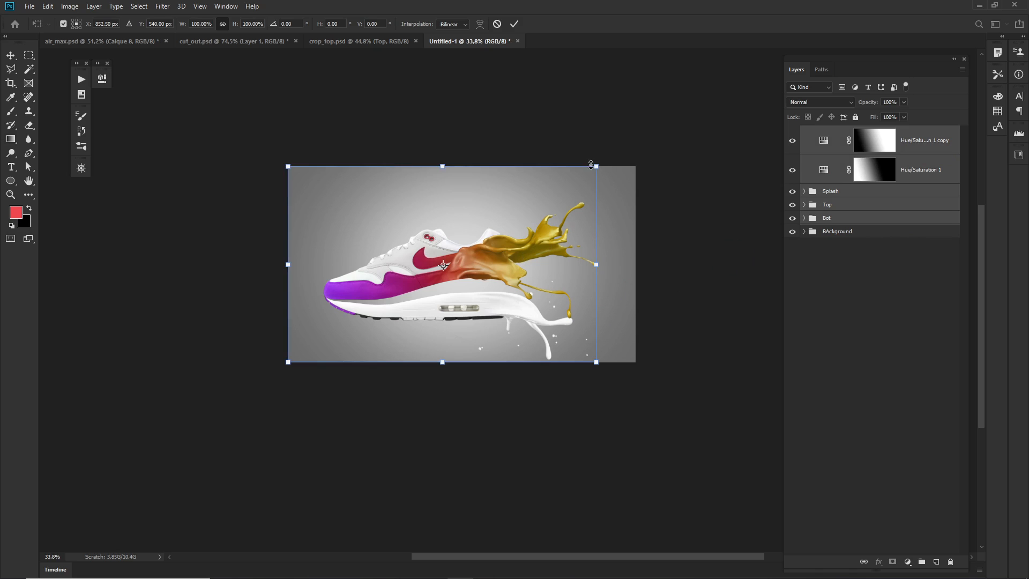
drag(596, 168, 582, 176)
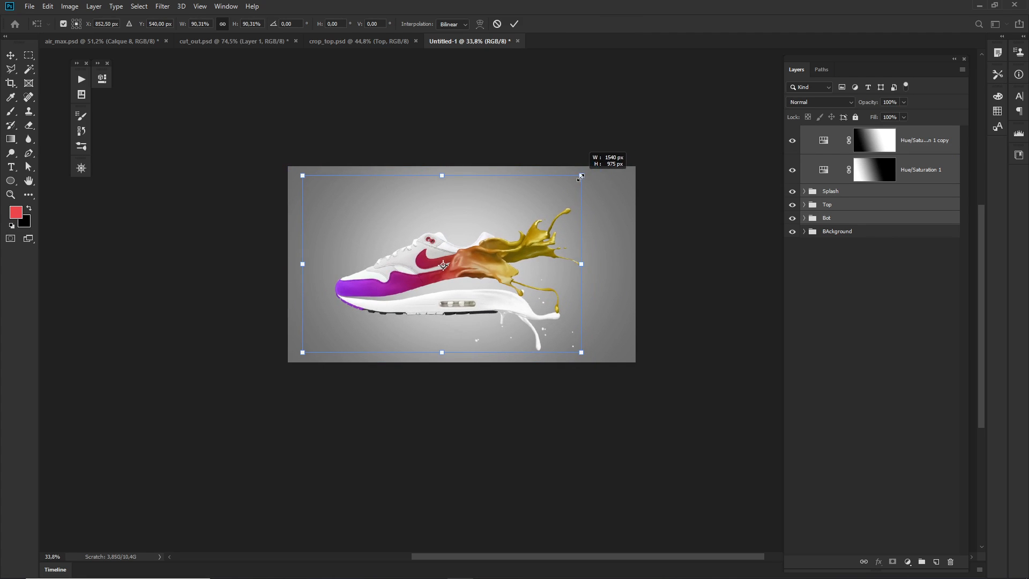
mouse_move(517, 265)
mouse_down()
mouse_move(527, 247)
mouse_move(578, 257)
mouse_move(530, 262)
mouse_up()
key(g)
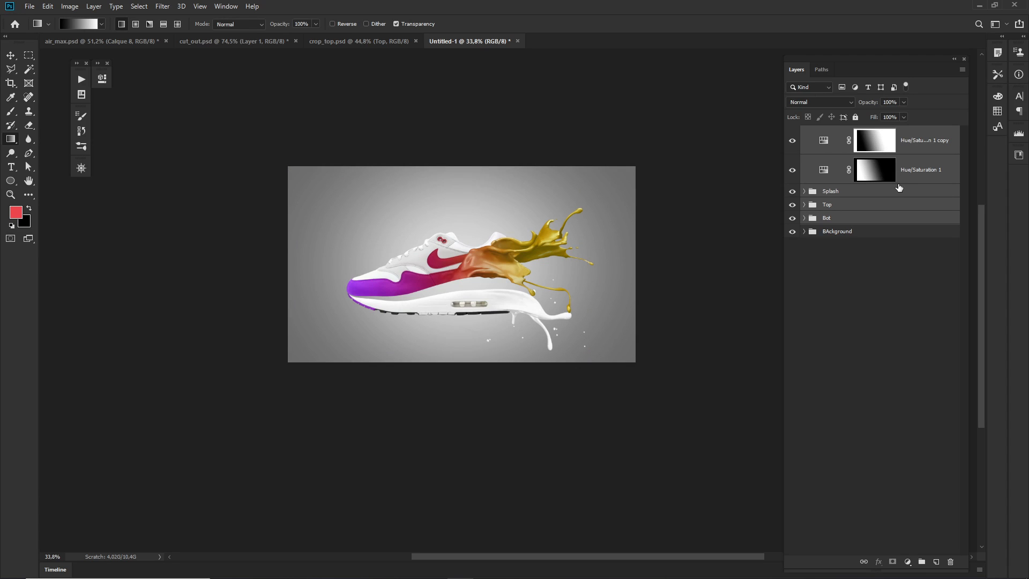
key(ctrl+z)
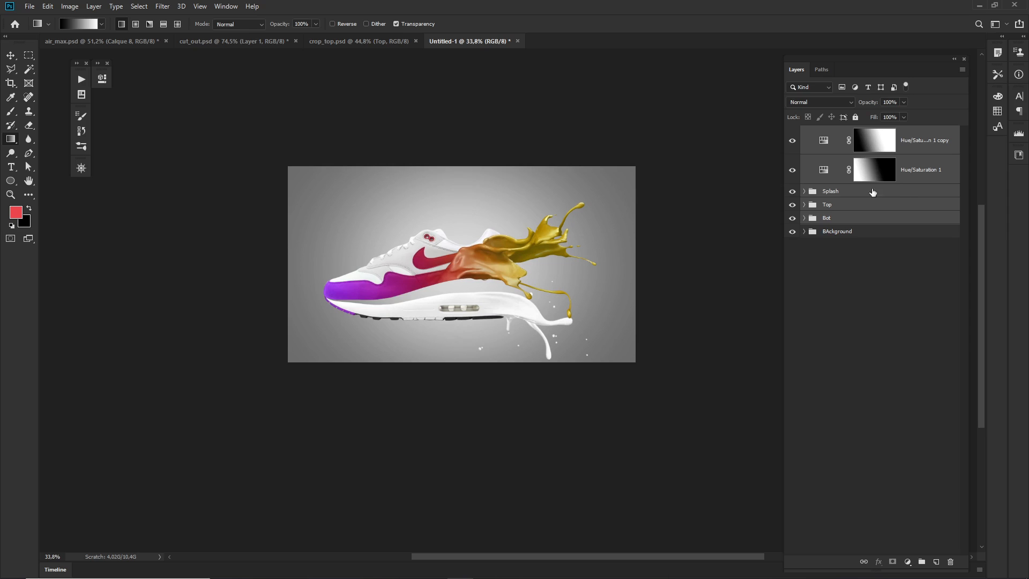
Move the Splash, Top and Bot groups together slightly up and to the right, leaving the adjustment layers in place.
click(902, 192)
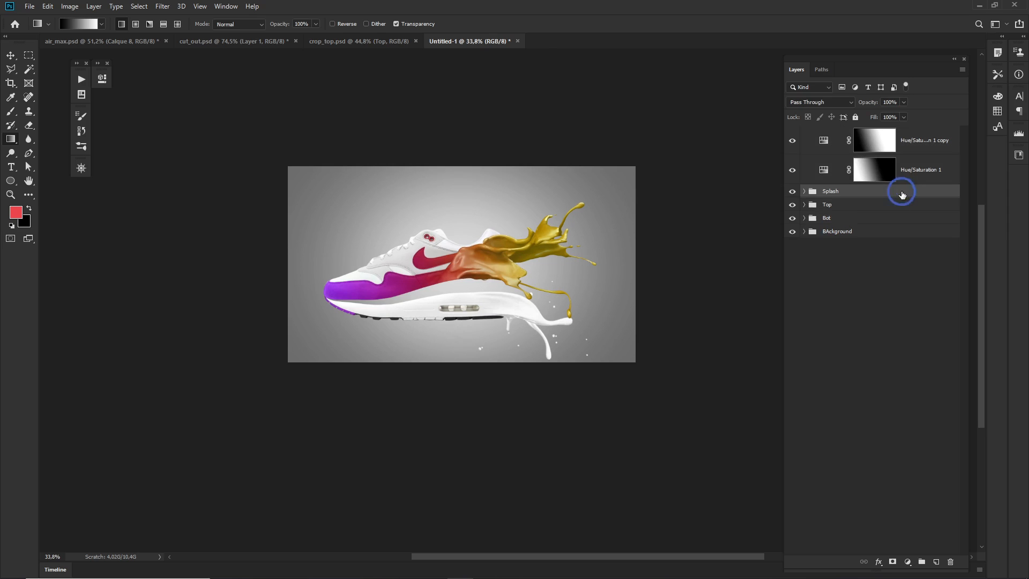
shift+click(887, 218)
key(v)
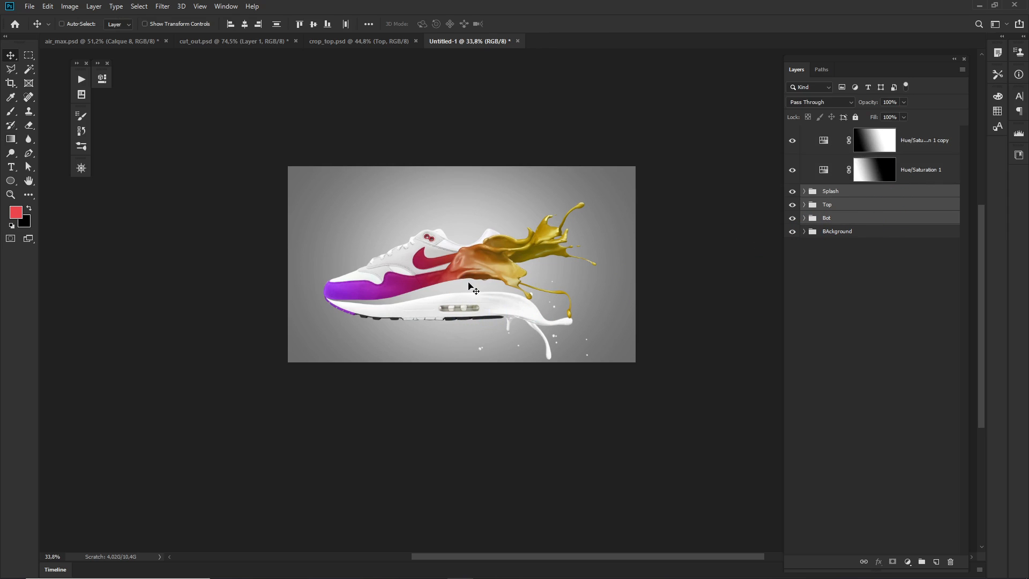
drag(469, 285, 480, 280)
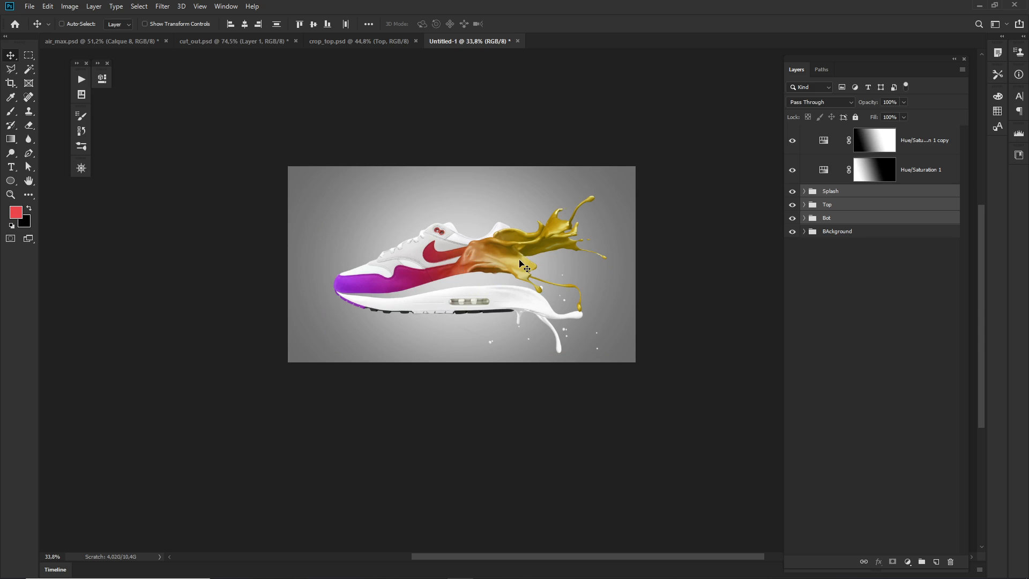
Rotate the Splash, Top and Bot groups slightly counterclockwise and nudge them up on the canvas.
key(ctrl+t)
drag(618, 172, 610, 169)
key(Return)
drag(490, 277, 491, 273)
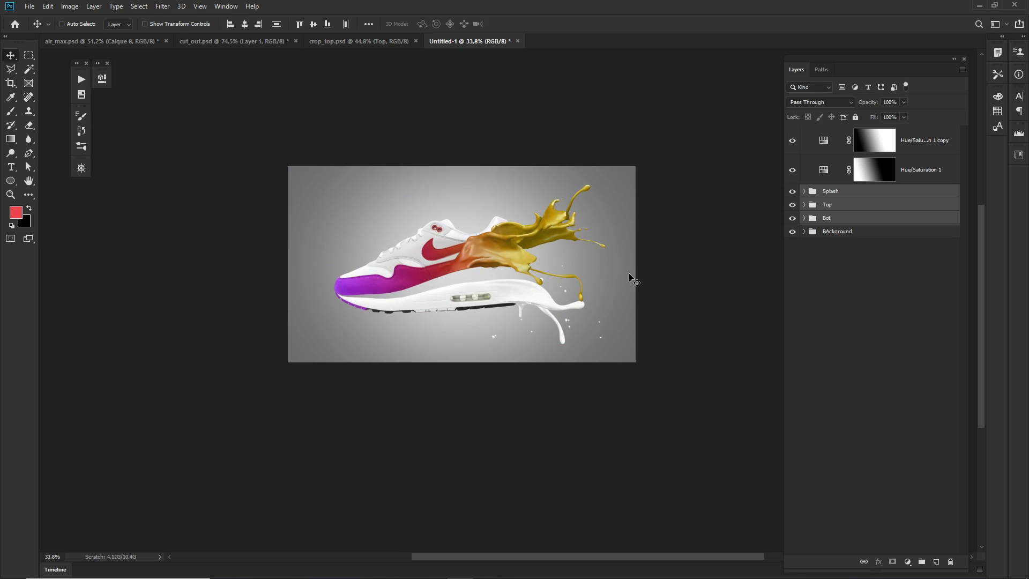
Add a new empty layer above Layer 1 inside the BAckground group.
click(845, 232)
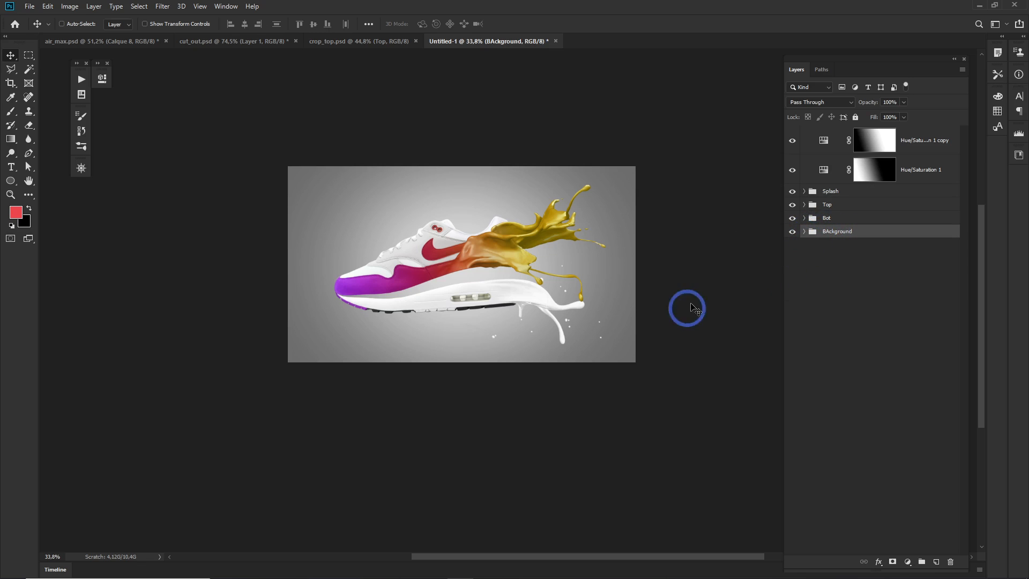
click(805, 232)
click(880, 263)
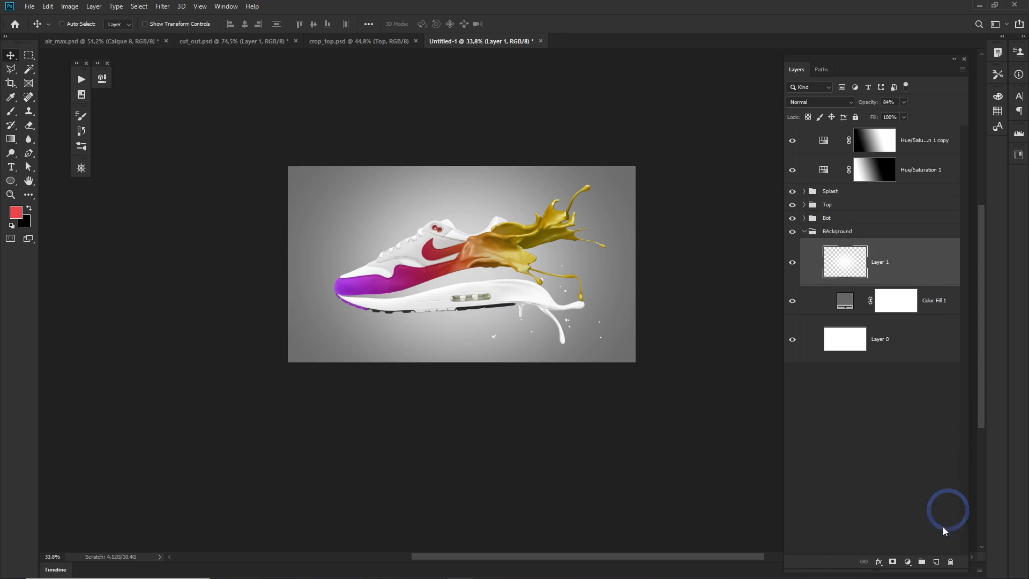
click(937, 562)
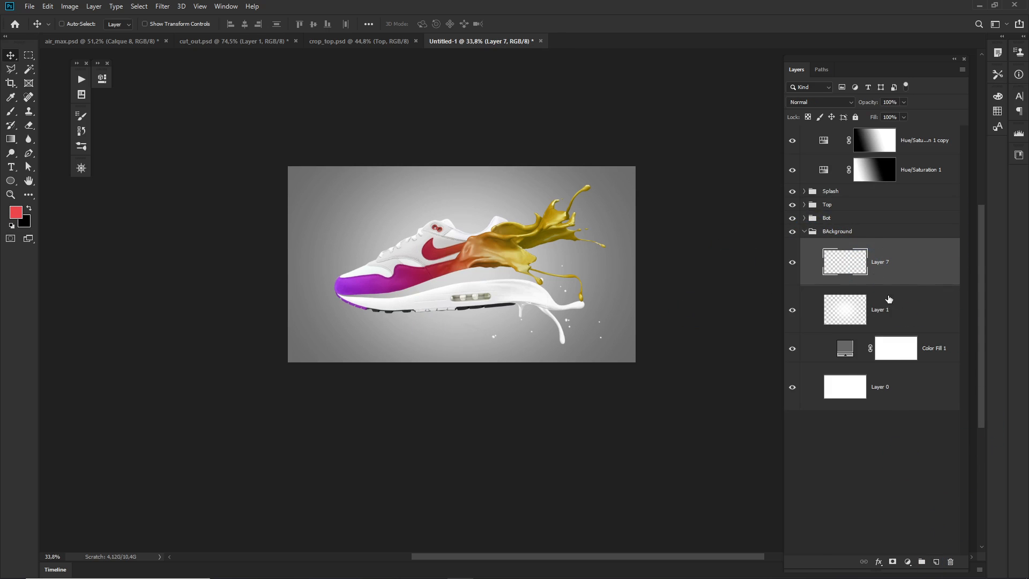
click(791, 311)
click(791, 311)
click(695, 307)
Set the foreground colour to black and the soft Brush size to 143 pixels for painting the shadow.
key(b)
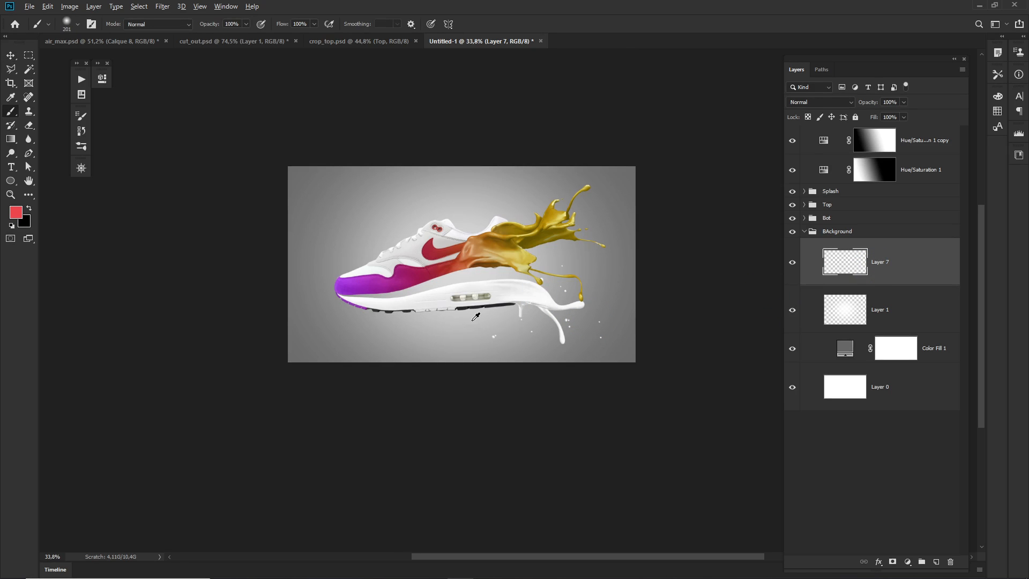
alt+click(469, 305)
scroll(421, 310, up, 5)
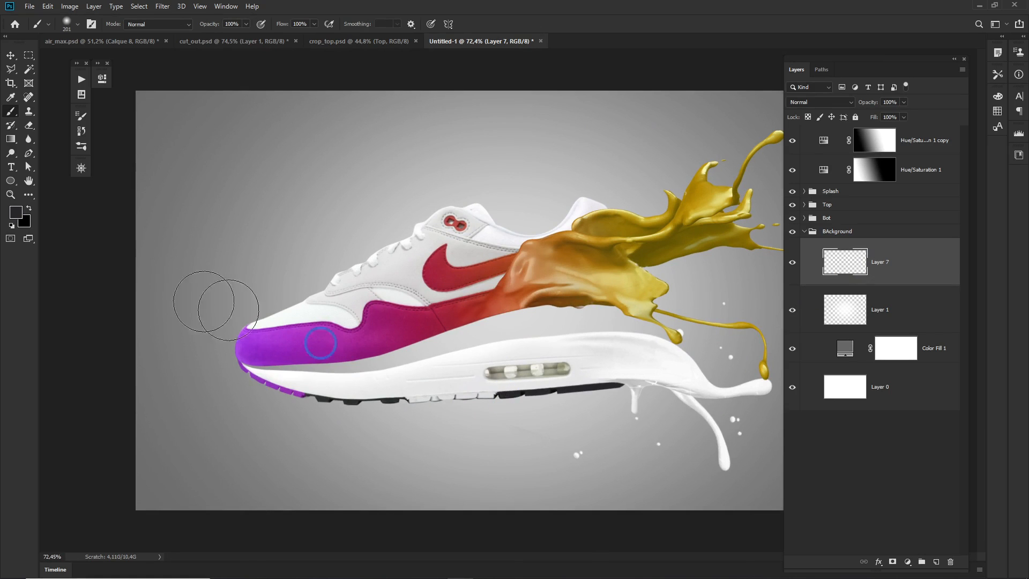
click(16, 211)
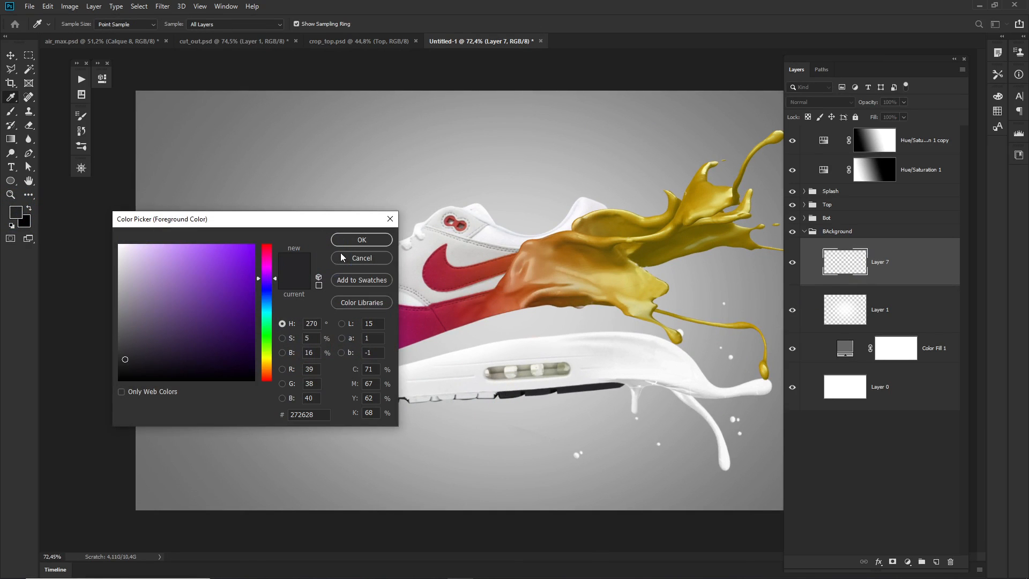
click(115, 380)
click(346, 242)
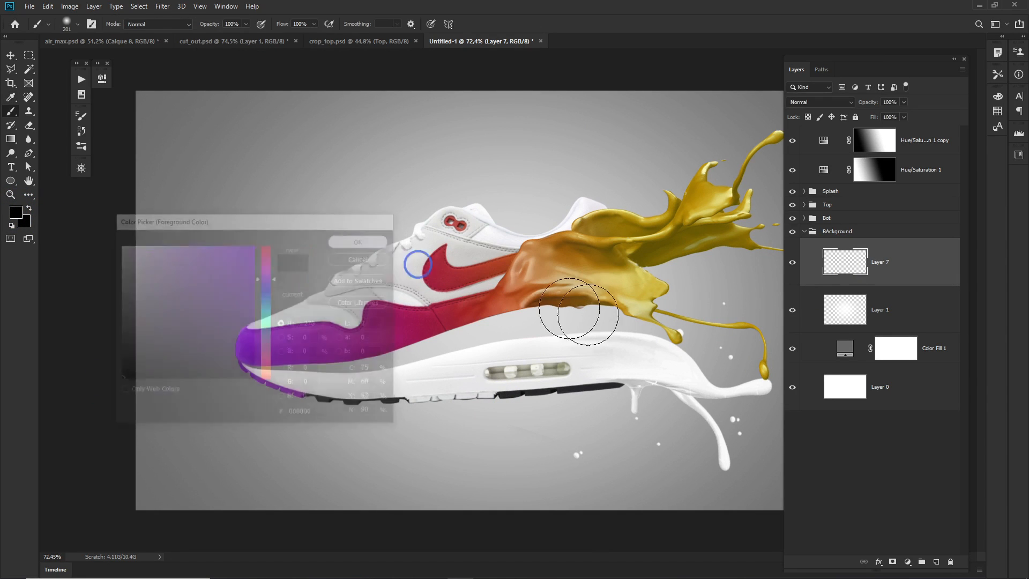
drag(412, 449, 396, 454)
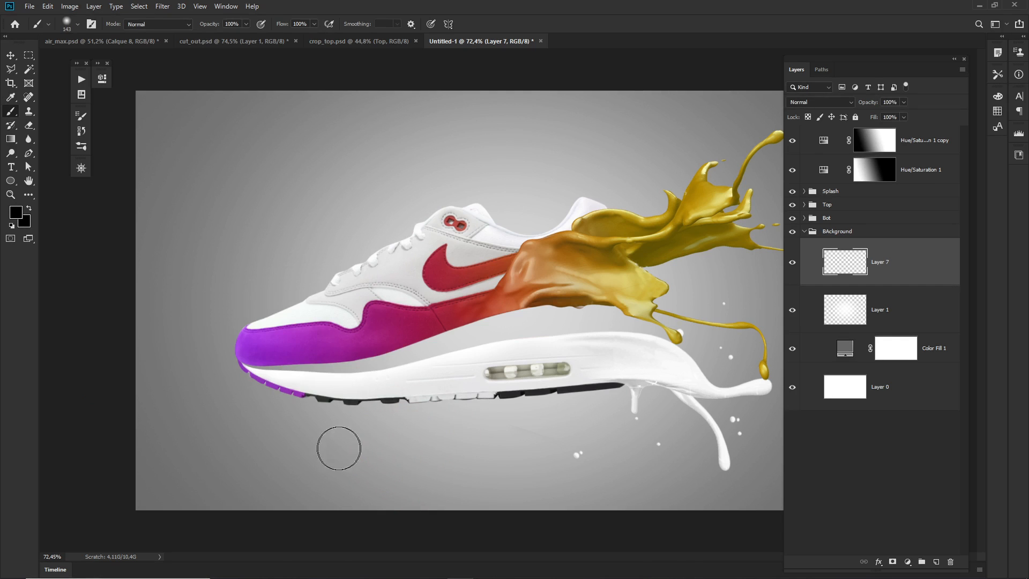
click(330, 450)
shift+click(611, 453)
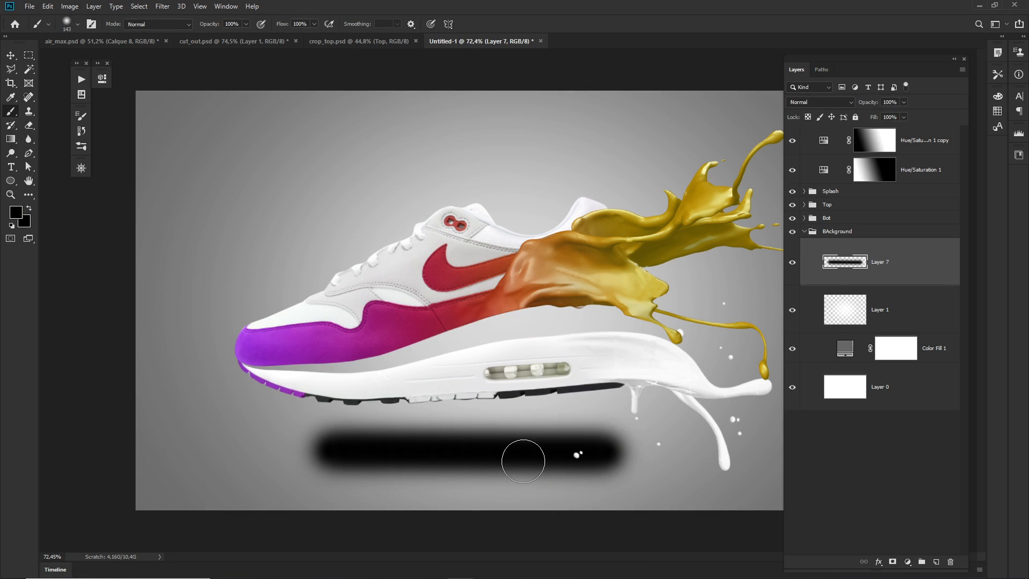
key(ctrl+z)
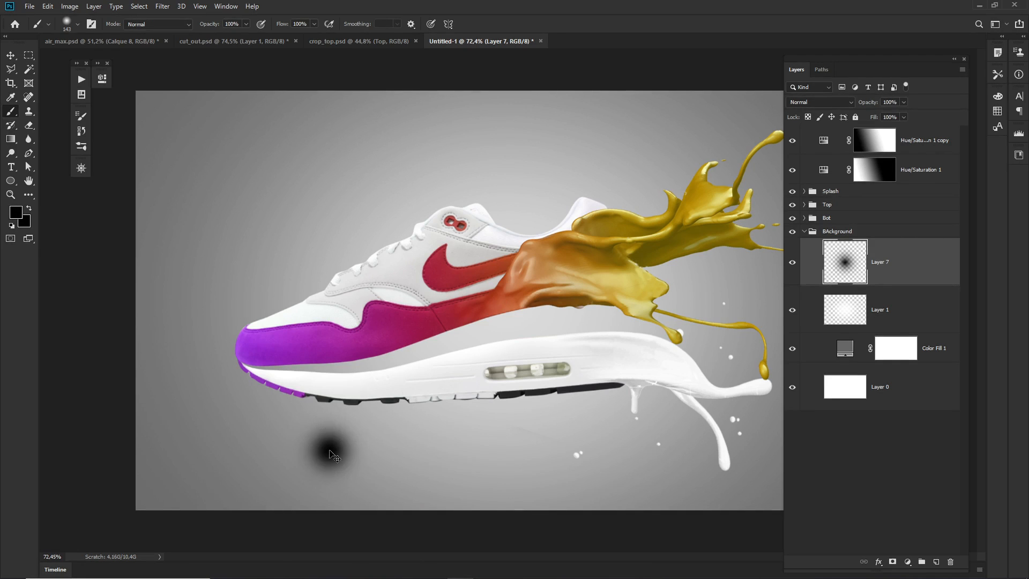
key(ctrl+z)
Paint a straight, soft black horizontal stroke beneath the shoe and apply a 5.8-pixel Gaussian Blur to it.
click(331, 448)
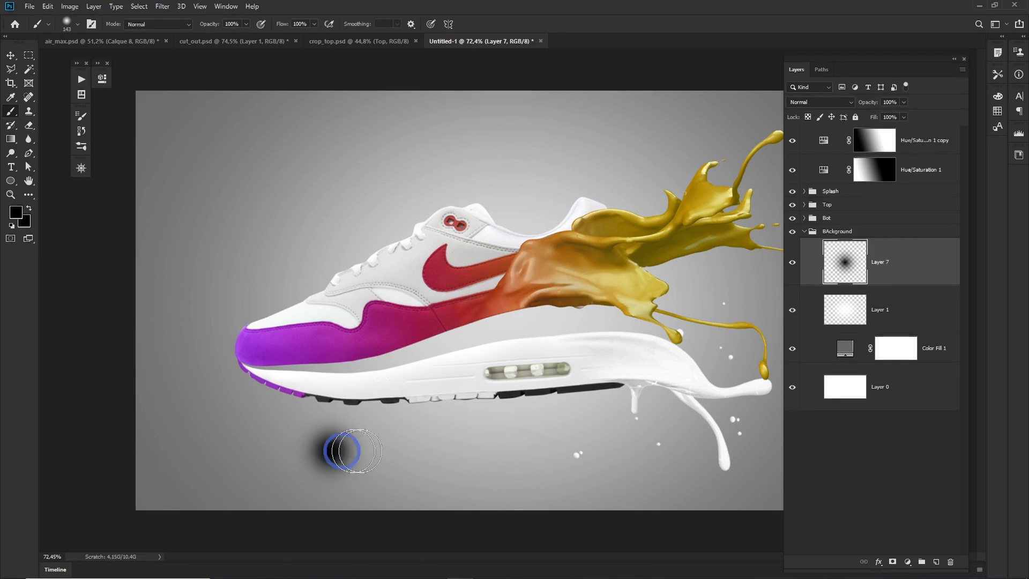
shift+click(628, 453)
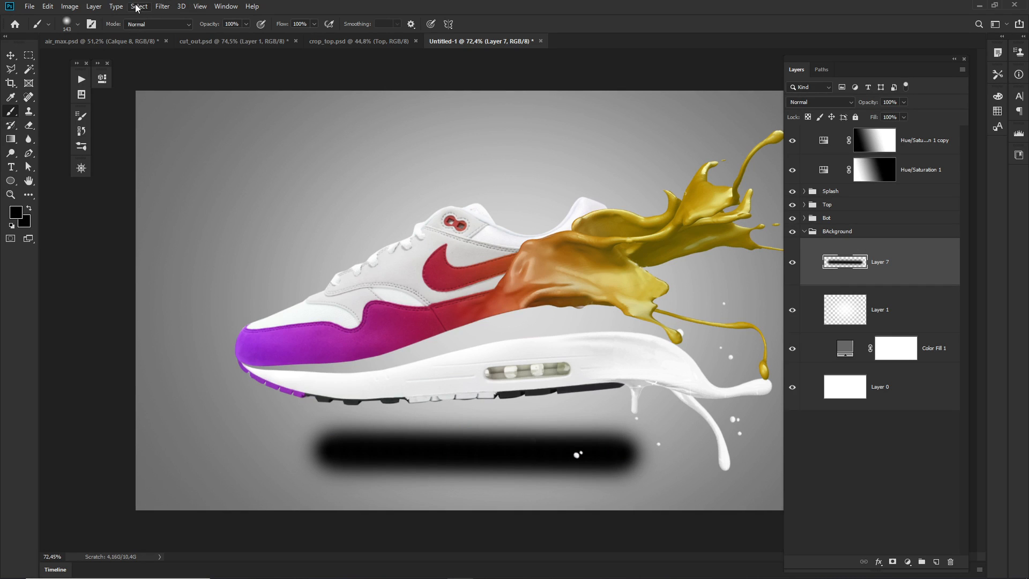
click(164, 7)
mouse_move(214, 134)
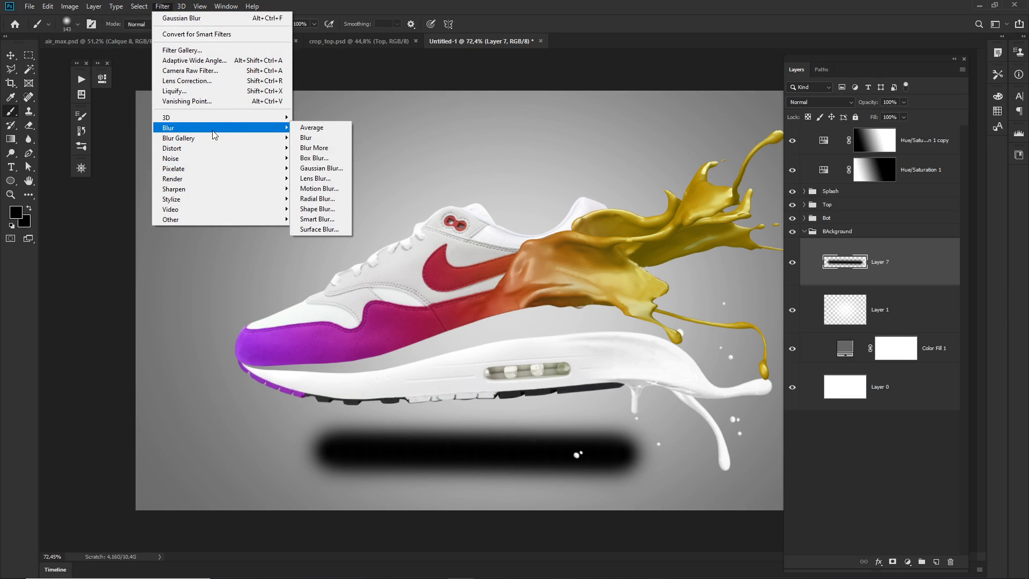
click(321, 168)
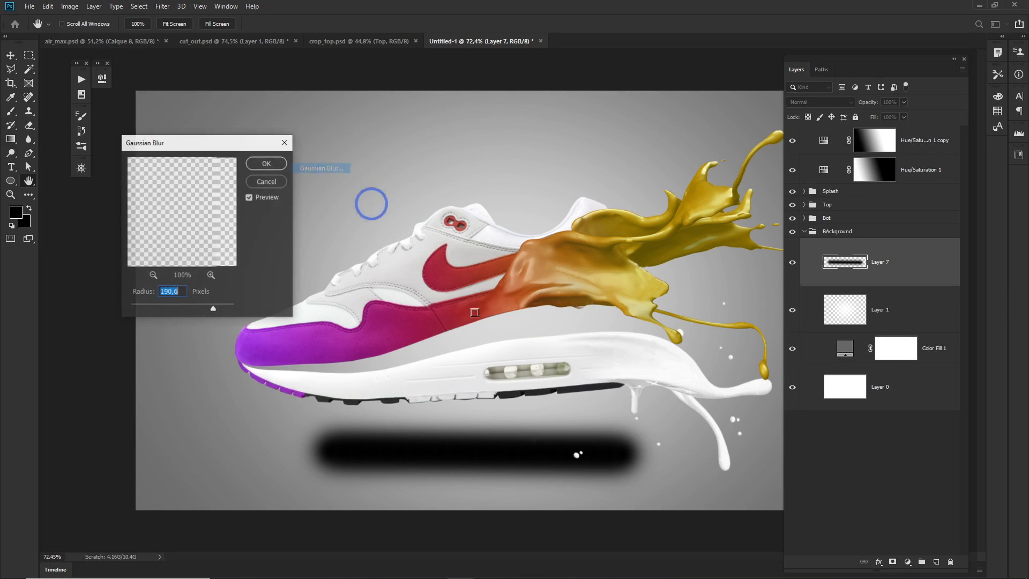
click(149, 306)
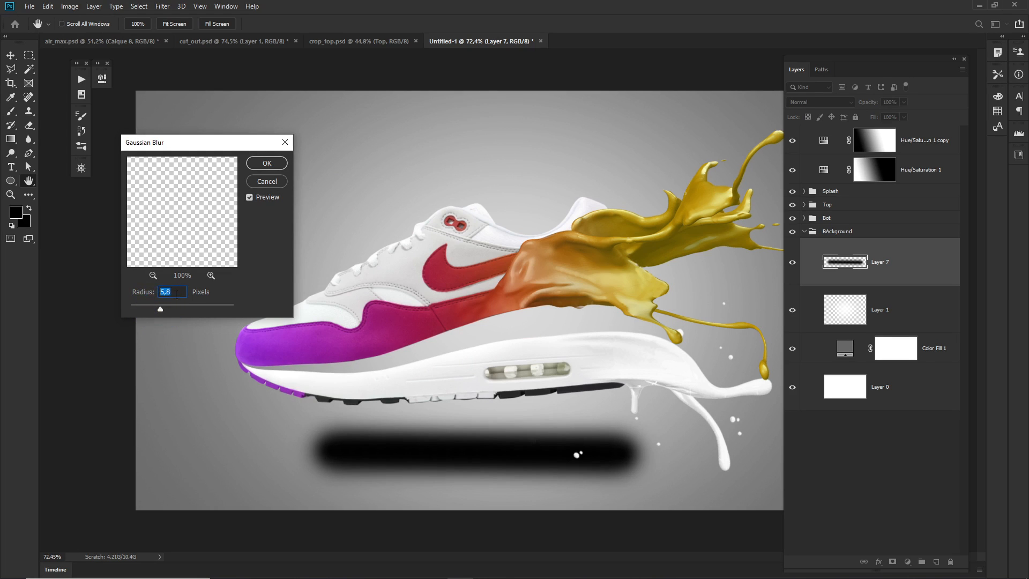
click(266, 163)
Flatten the black stroke to 16.24% of its height, keeping its width, and set the layer's opacity to 19%.
key(ctrl+t)
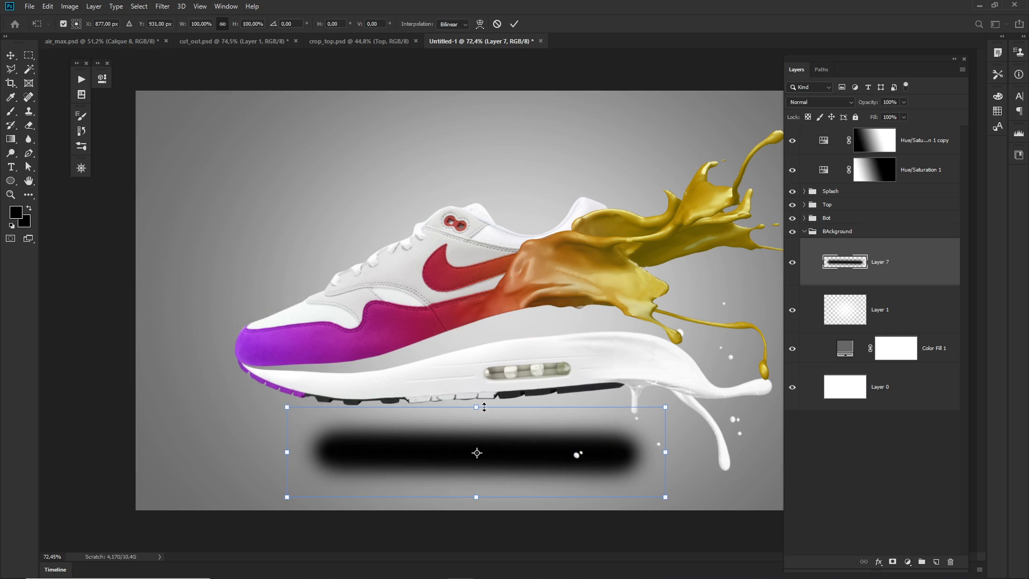
drag(477, 407, 479, 445)
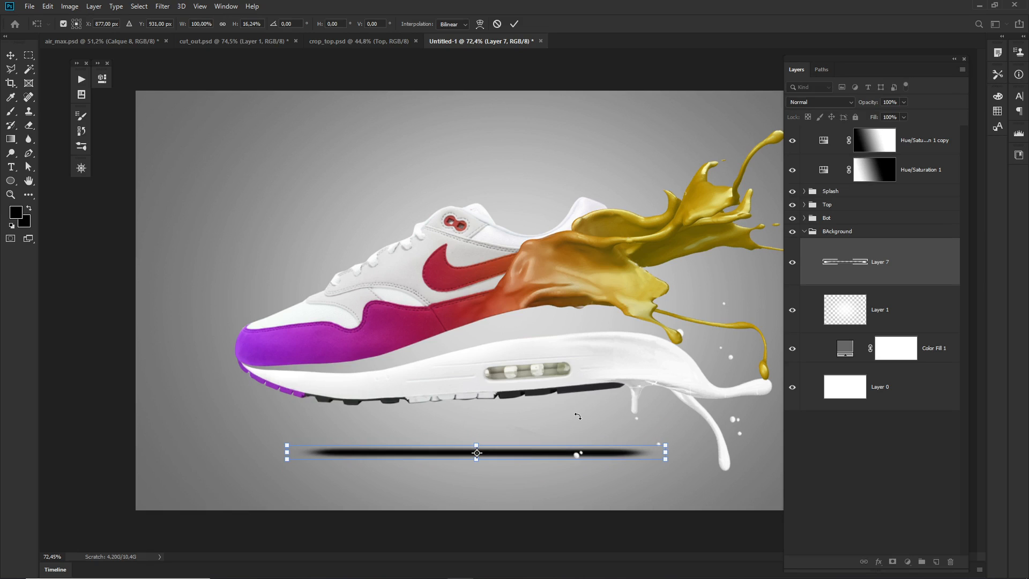
key(Return)
key(b)
drag(865, 106, 822, 103)
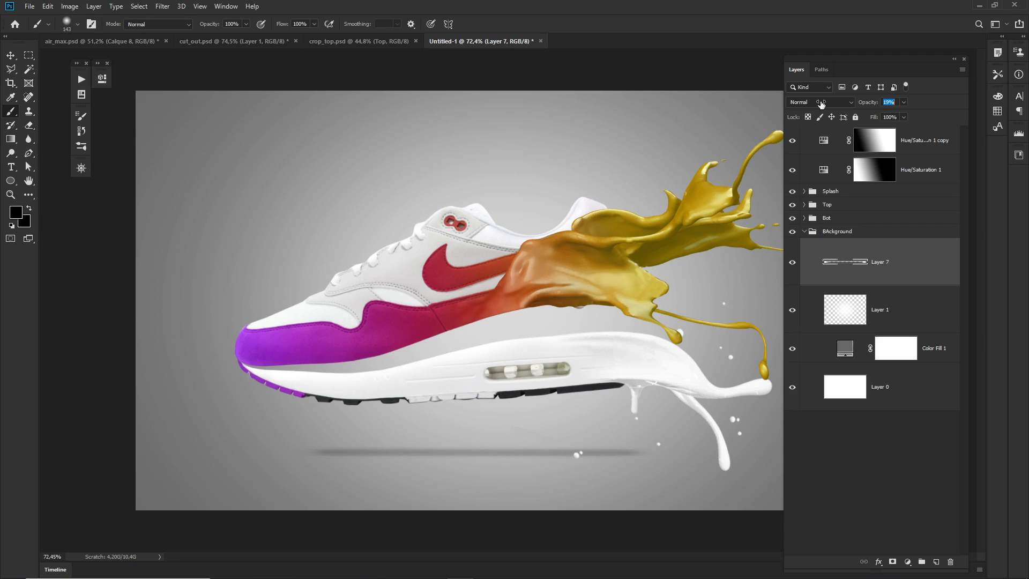
Soften the flattened shadow on Layer 7 with a Gaussian Blur of about 11 pixels.
click(164, 7)
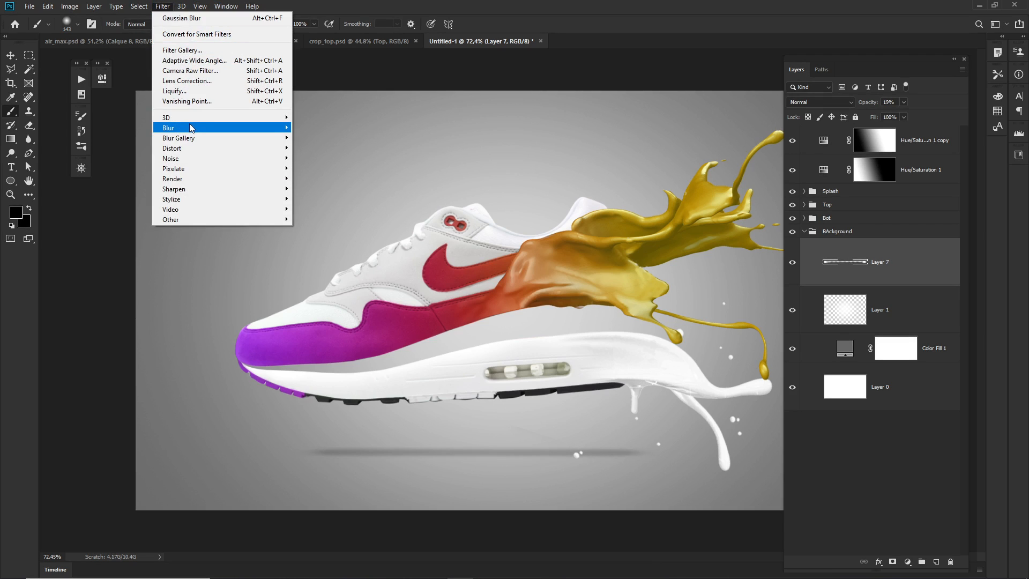
mouse_move(191, 128)
click(314, 168)
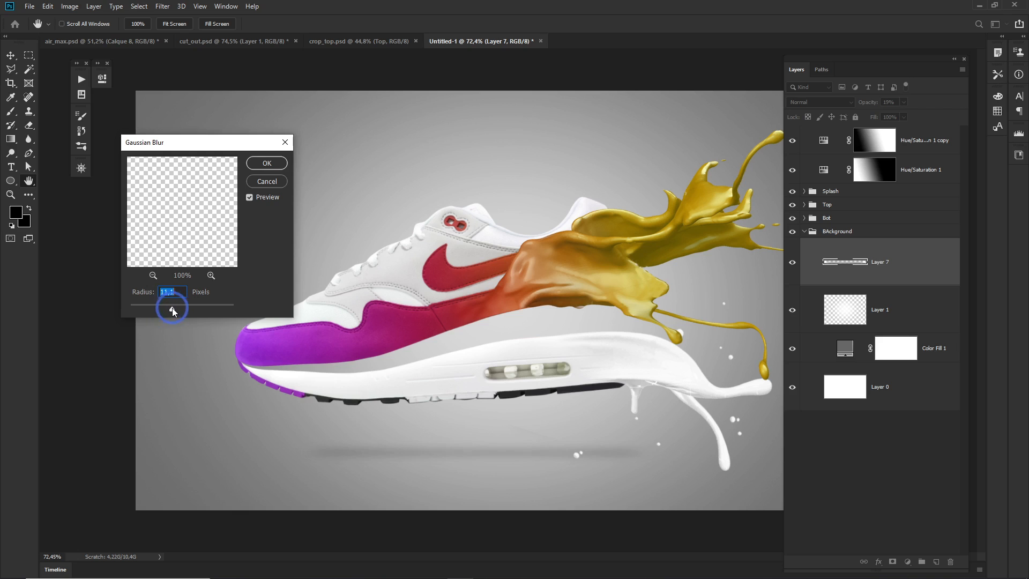
click(267, 162)
key(b)
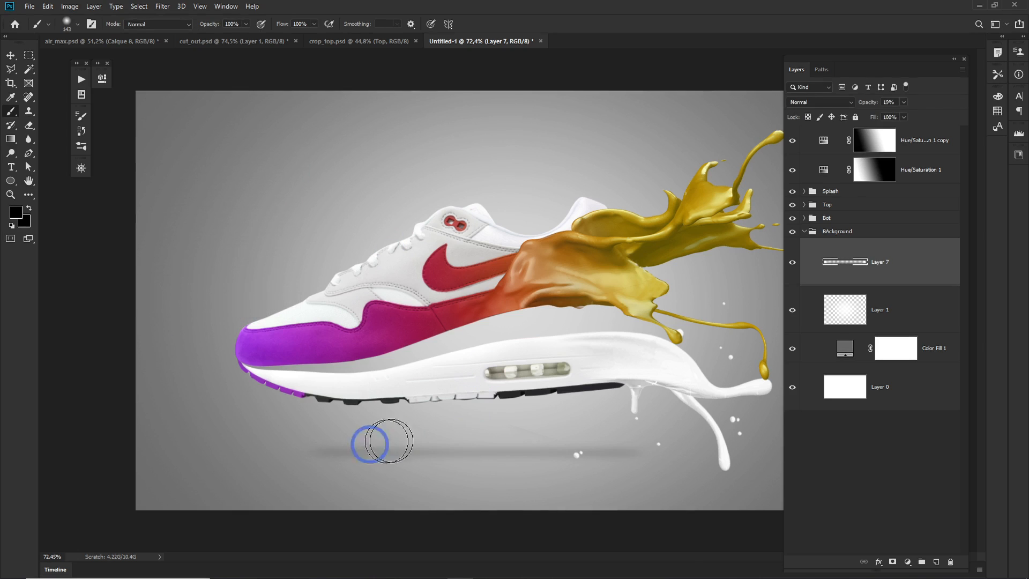
Scale the shadow to 118.30% about its centre and set its opacity to 8%.
key(ctrl+t)
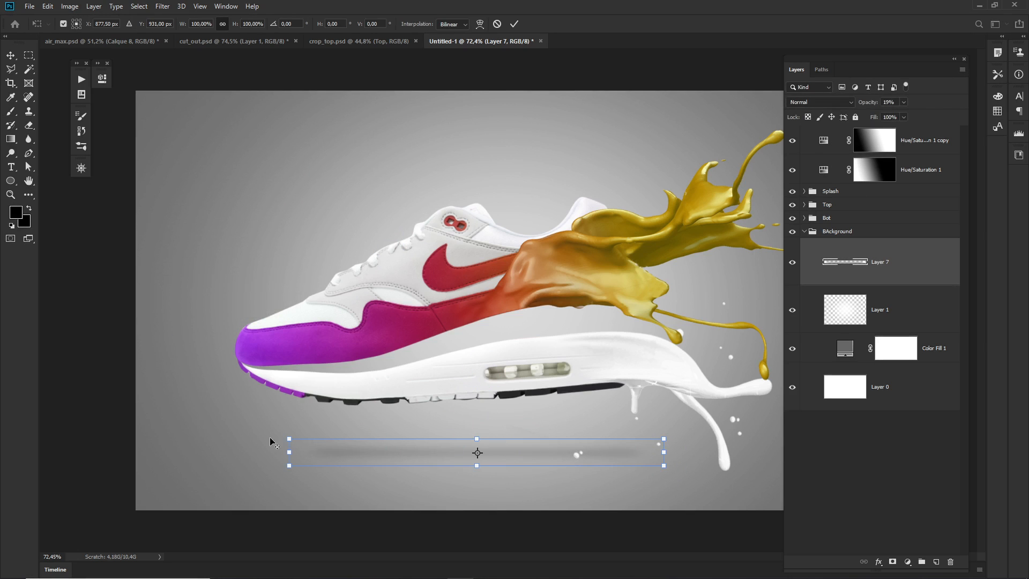
drag(286, 453, 252, 452)
key(Return)
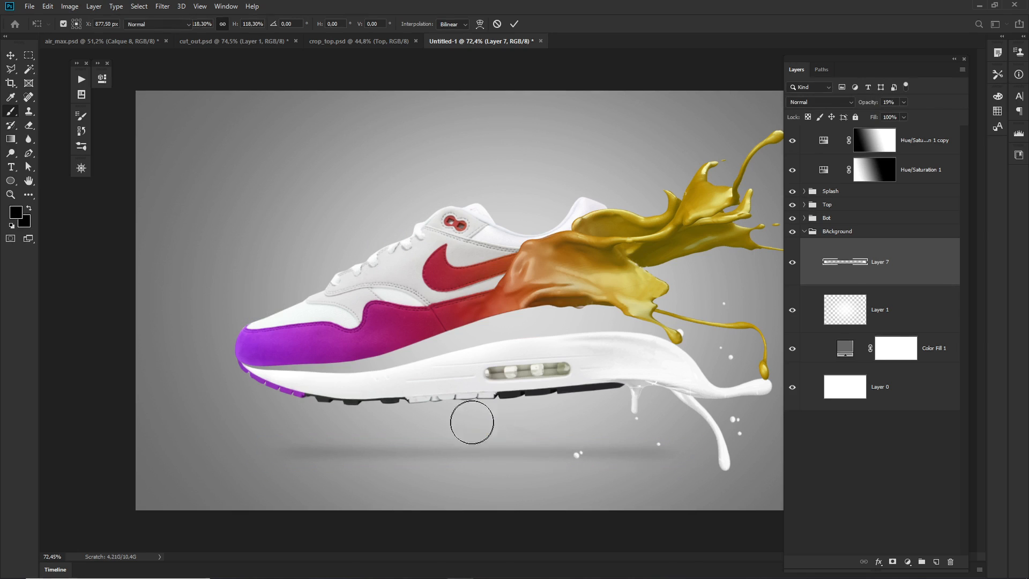
scroll(547, 426, down, 5)
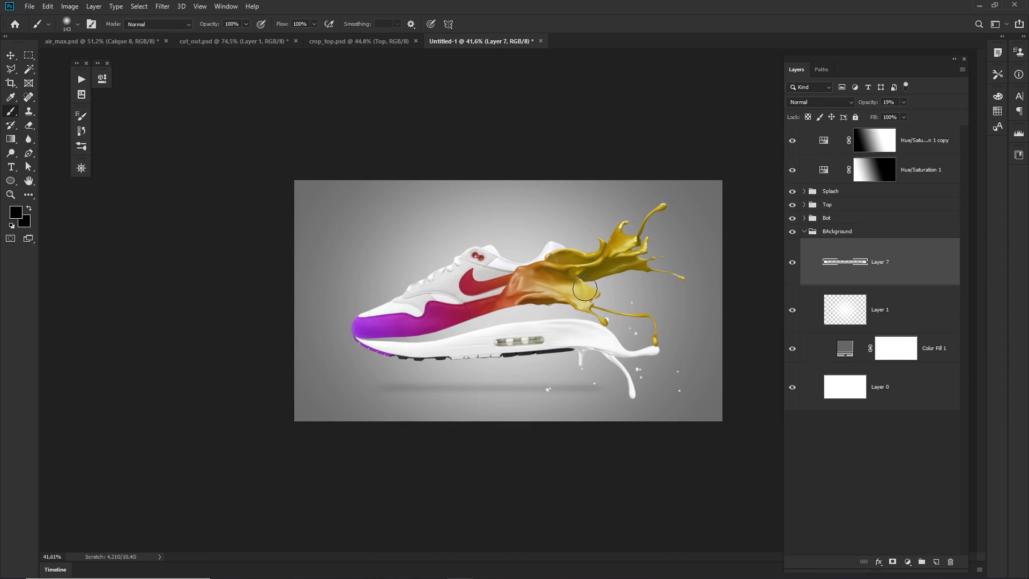
drag(865, 106, 860, 105)
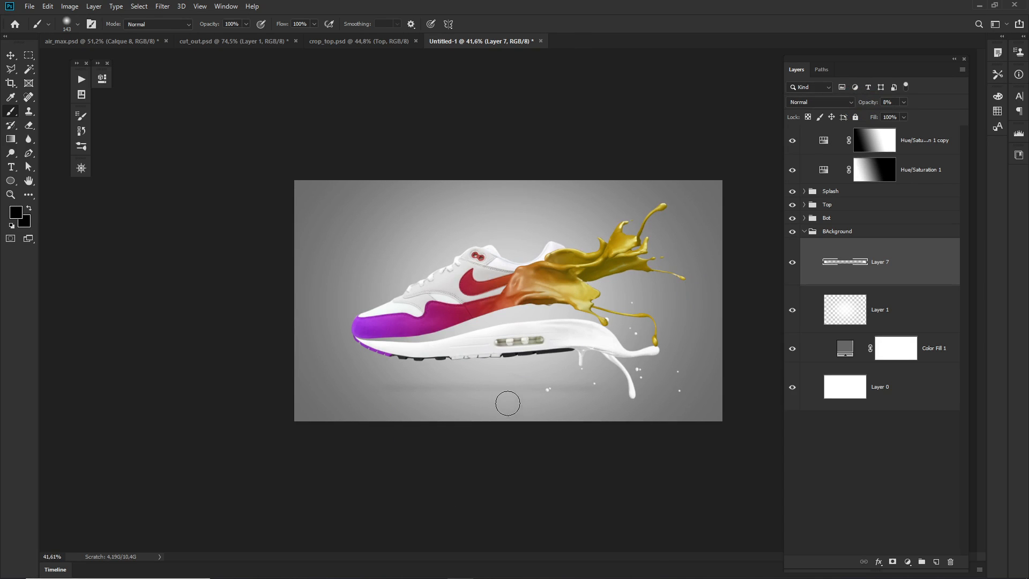
drag(534, 387, 575, 421)
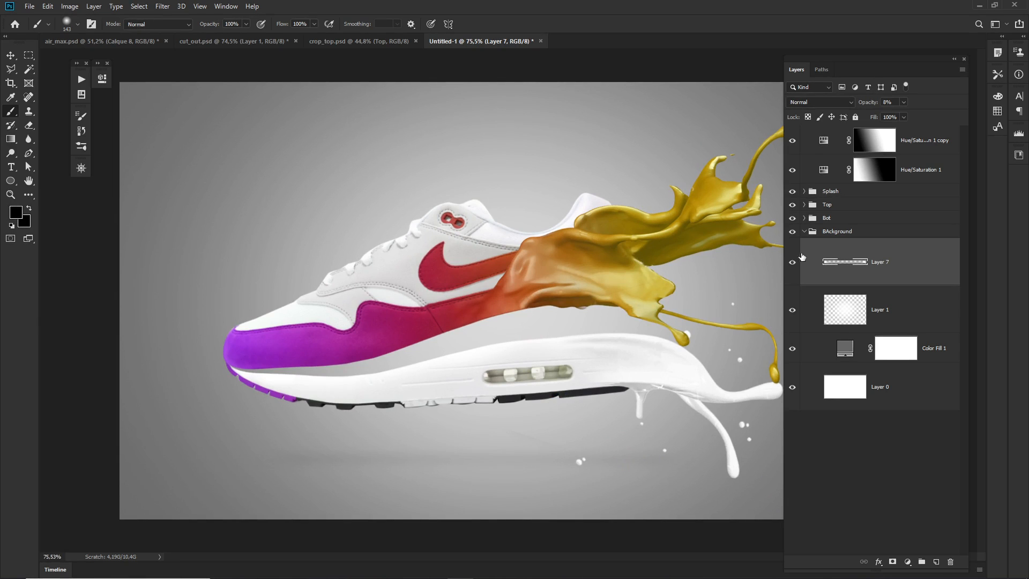
Paint black on the splash_2 layer mask in the Splash group to hide the small white droplets beneath the sole.
click(804, 231)
click(807, 195)
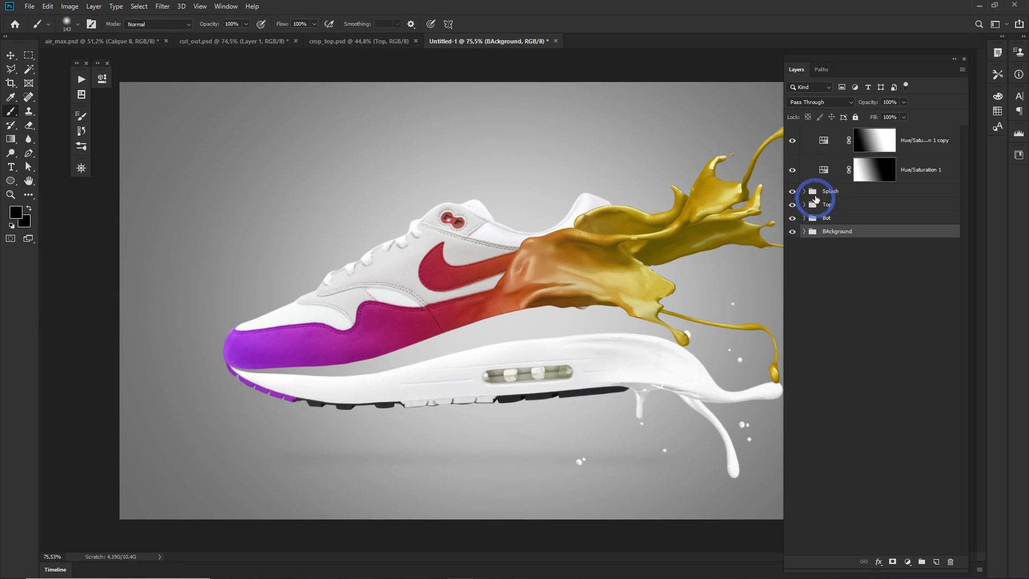
click(805, 192)
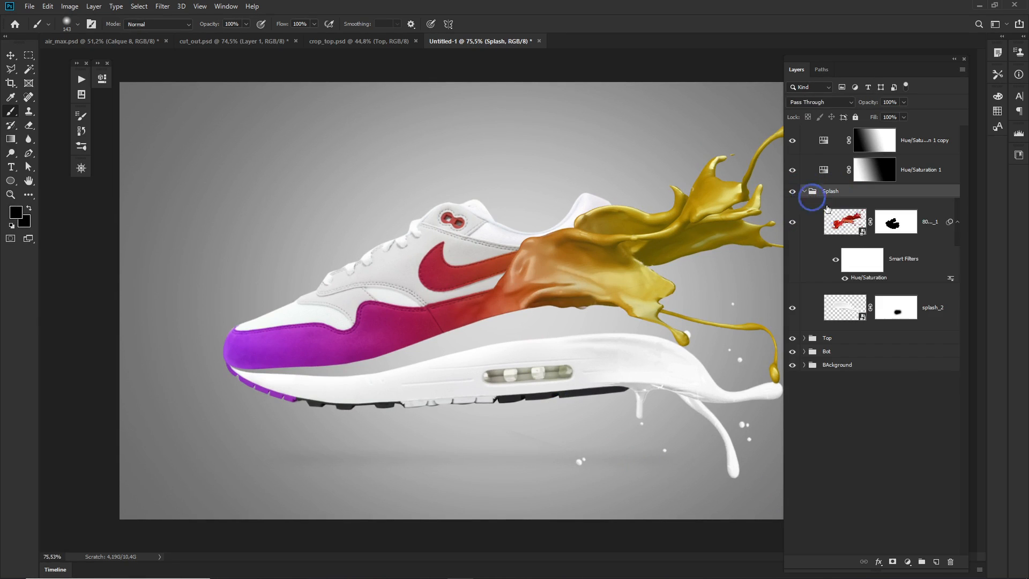
click(843, 309)
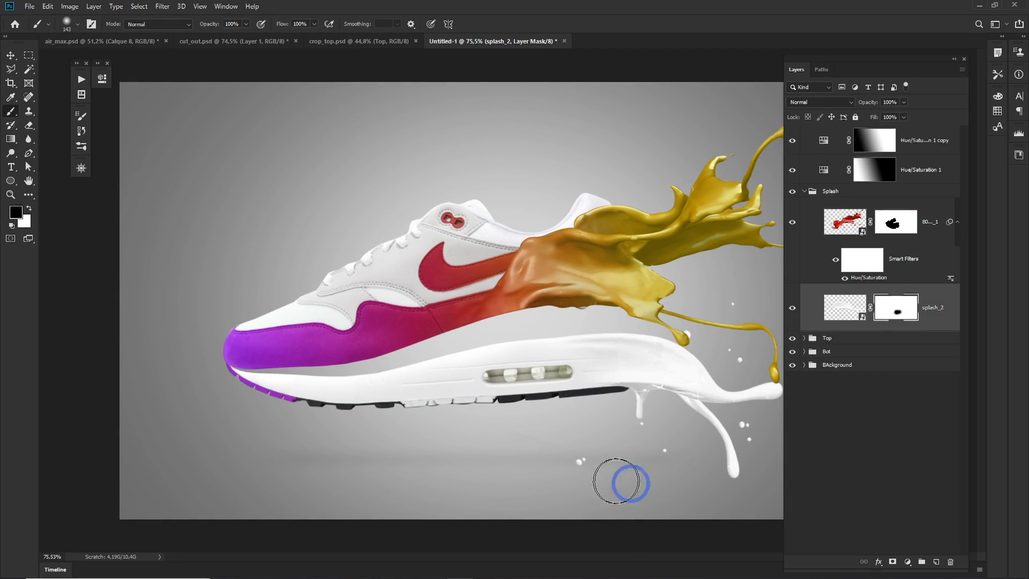
key(e)
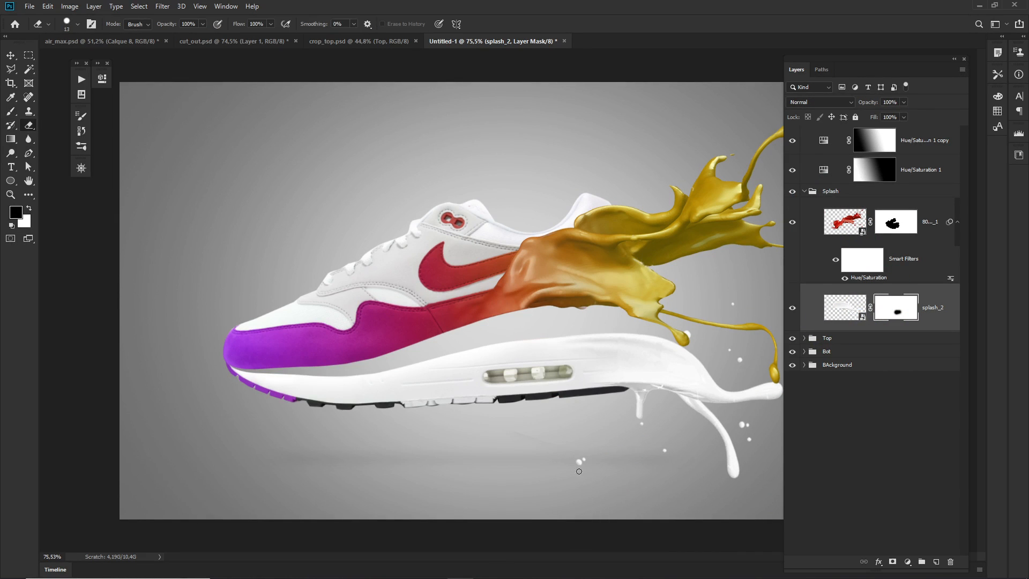
key(b)
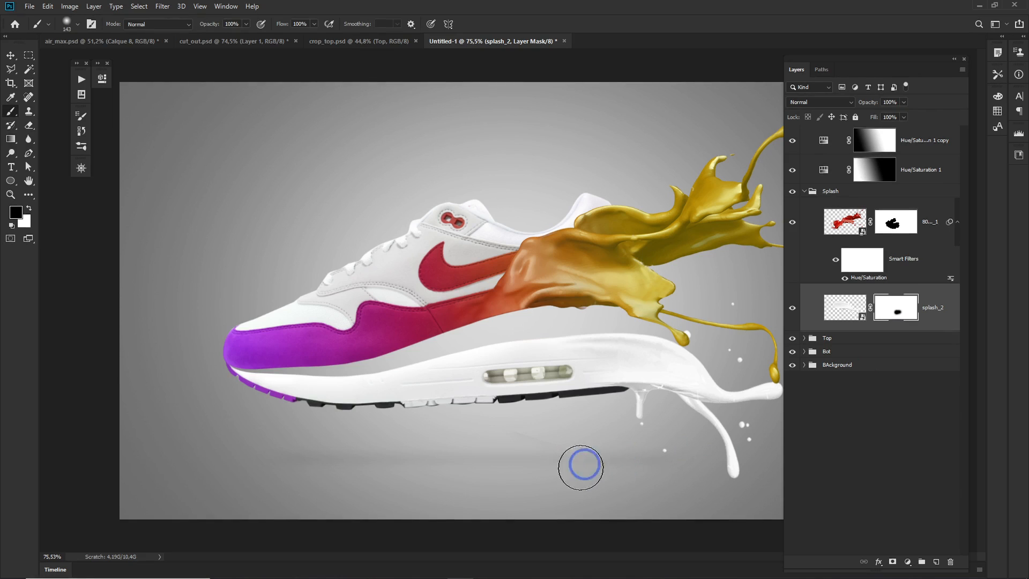
key(Tab)
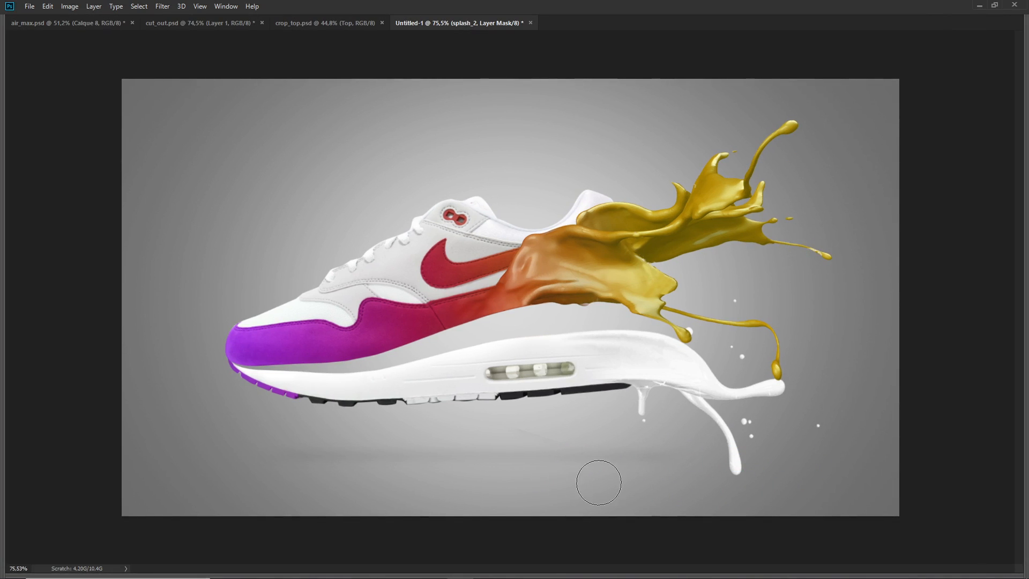
key(Tab)
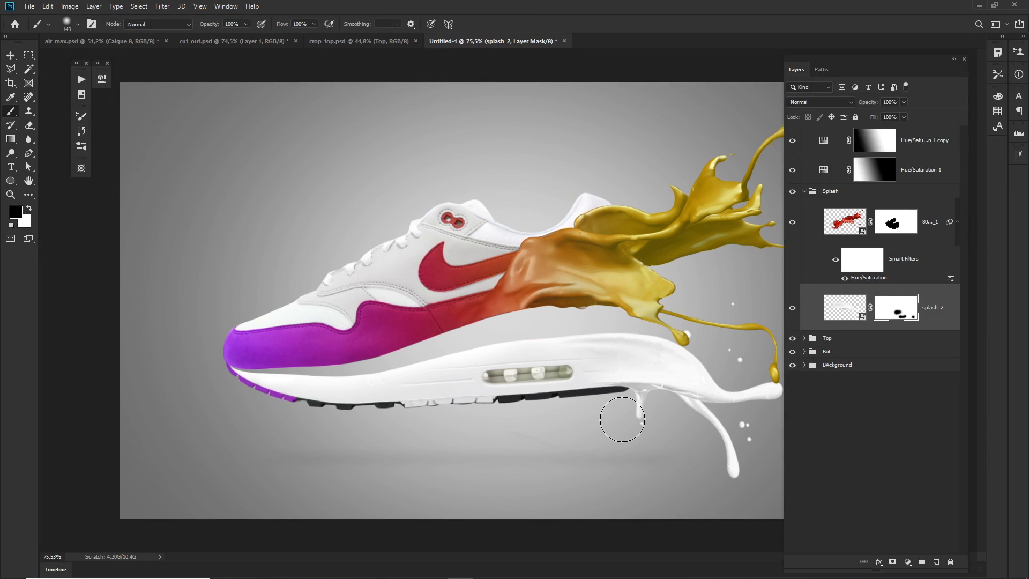
Add a Curves adjustment above all layers and raise the RGB midtones from input 138 to output 152.
click(925, 141)
click(906, 563)
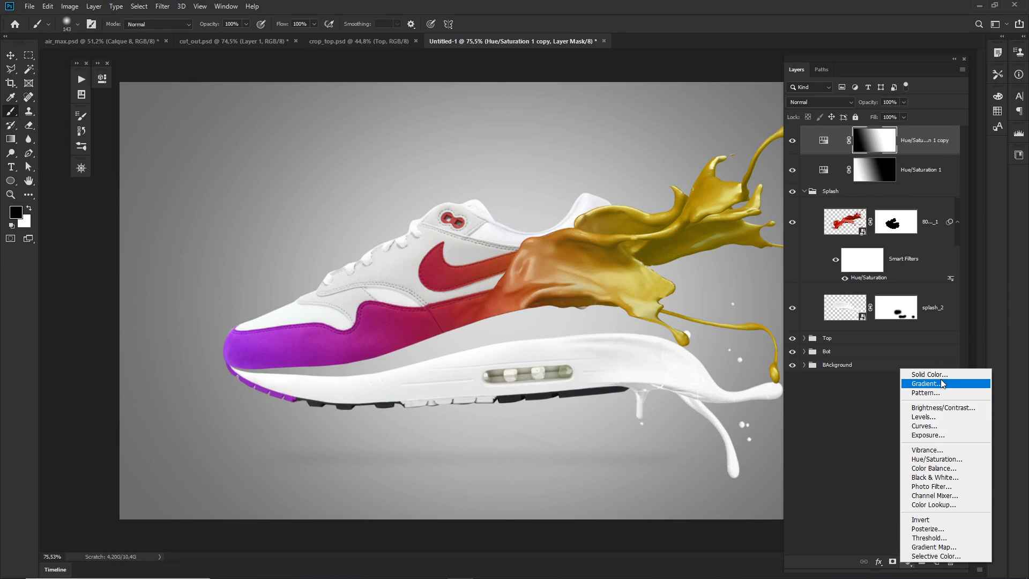
click(945, 428)
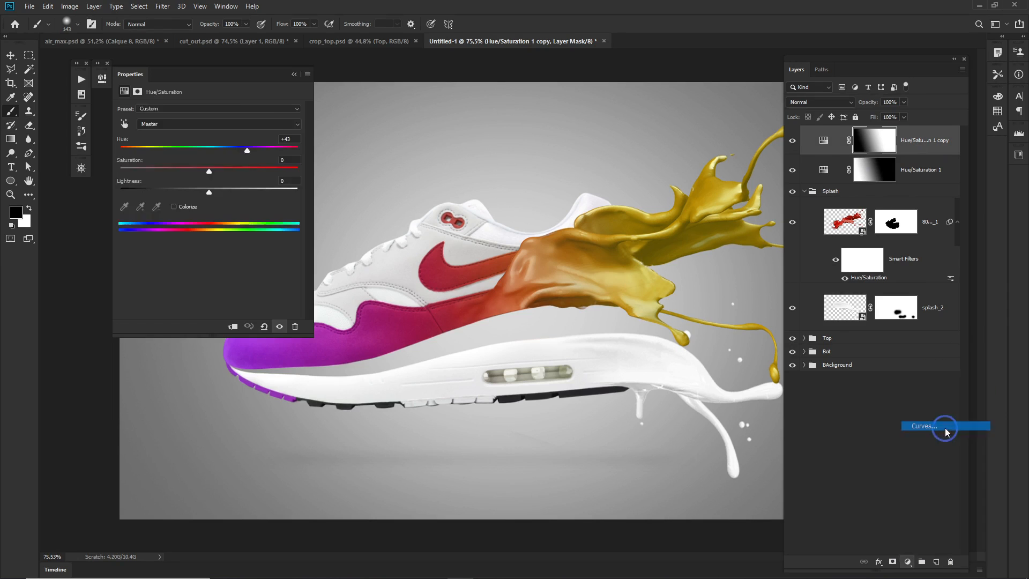
drag(225, 199, 225, 190)
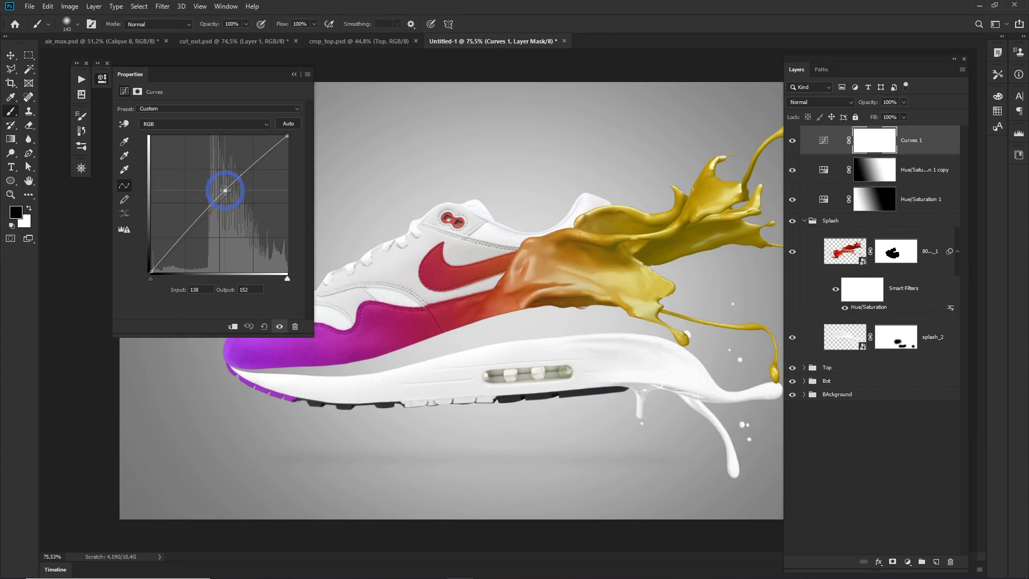
Shape Curves 1 into an S-curve with a shadow point at input 69, output 55 and raised highlights, and set the layer's opacity to 91%.
drag(185, 232, 183, 243)
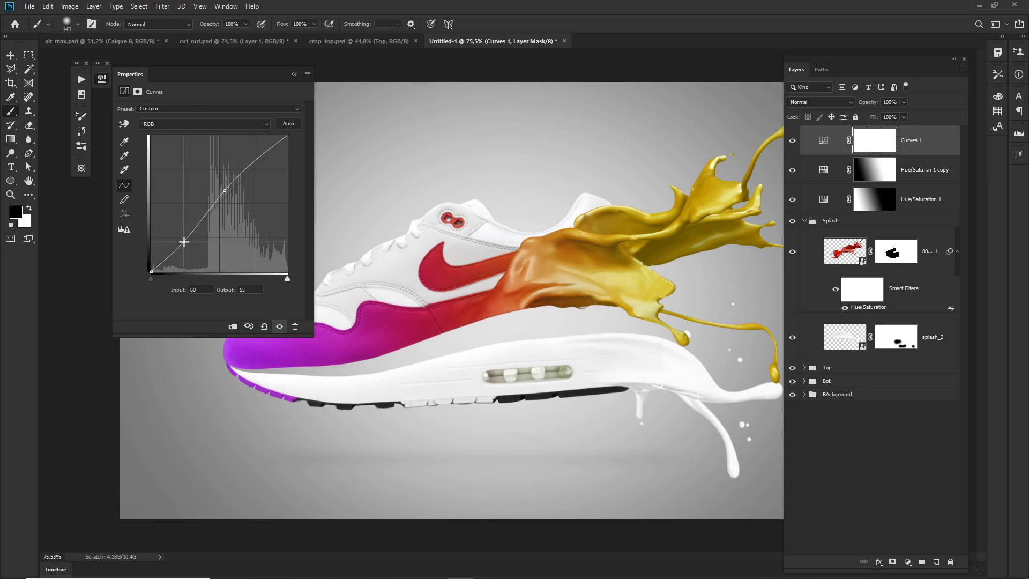
drag(223, 190, 245, 167)
drag(182, 242, 188, 242)
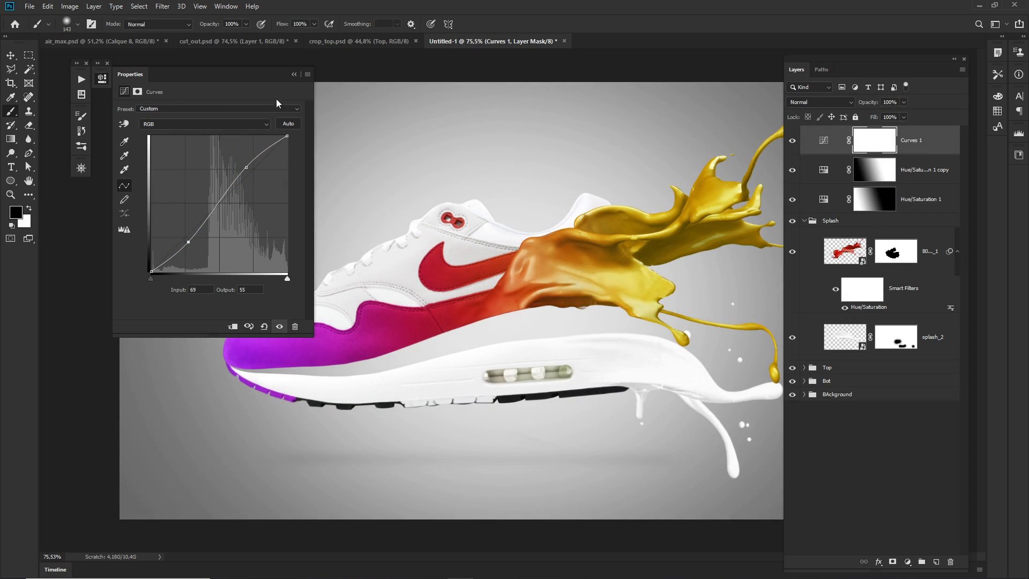
click(294, 74)
scroll(526, 326, down, 3)
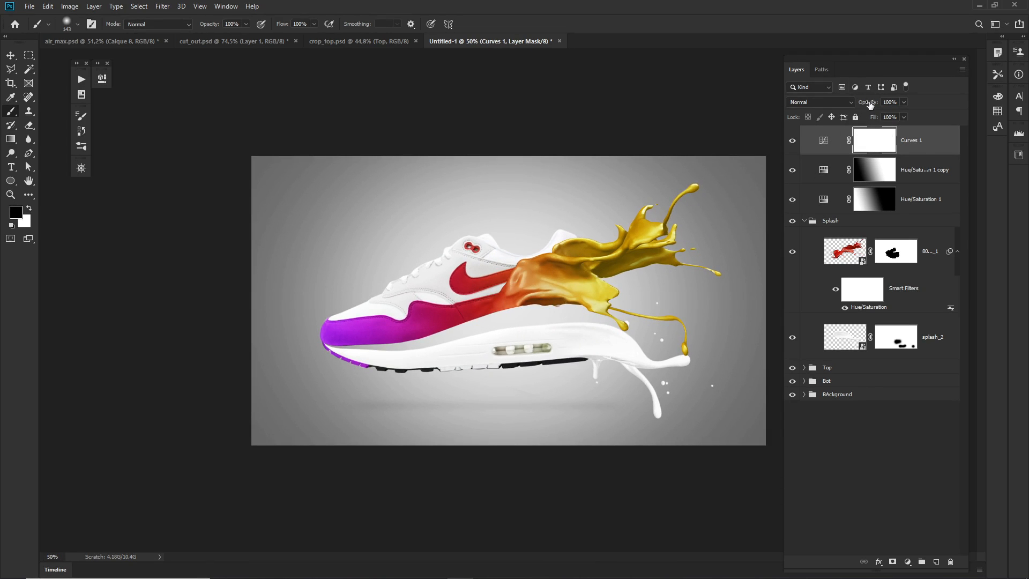
drag(870, 105, 865, 103)
Collapse the Splash group and convert all layers and groups, from Curves 1 down to BAckground, into one smart object.
click(804, 221)
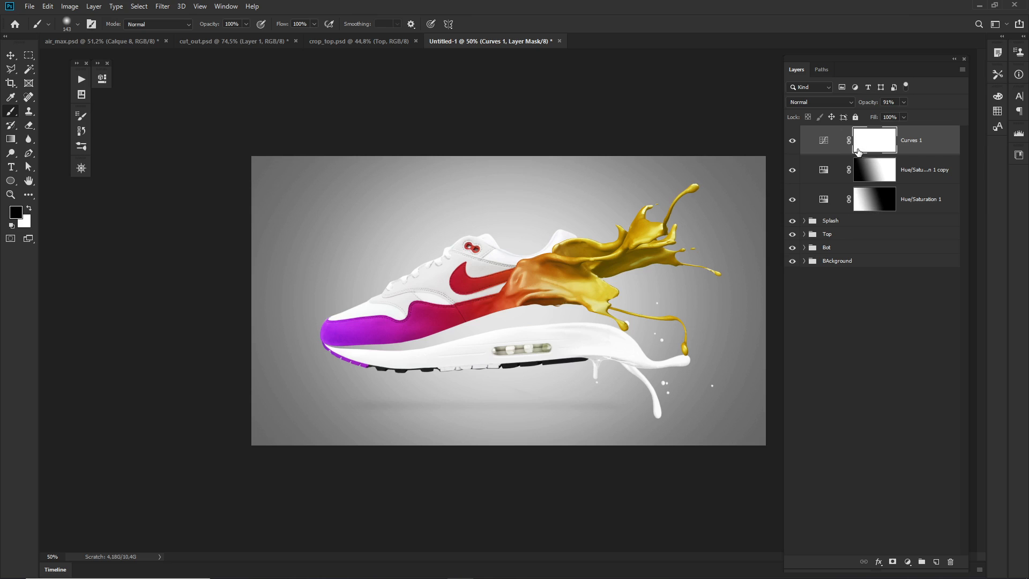
click(879, 261)
shift+click(918, 135)
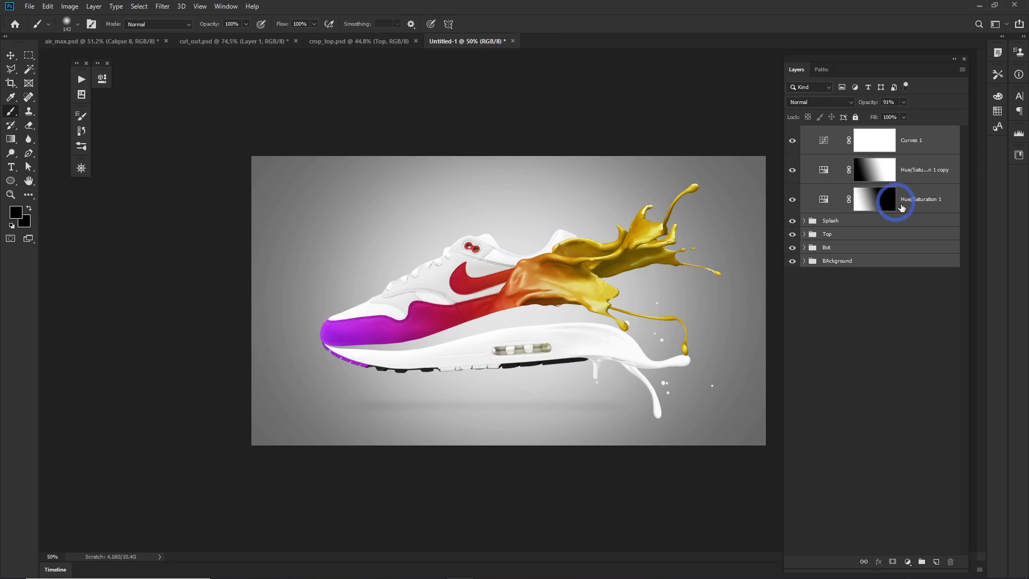
right_click(938, 148)
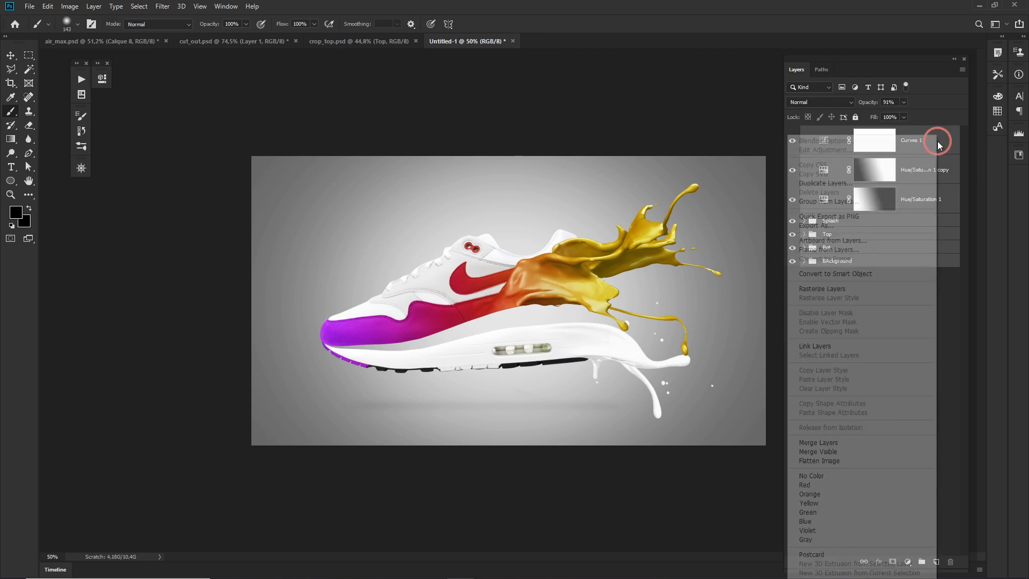
click(850, 274)
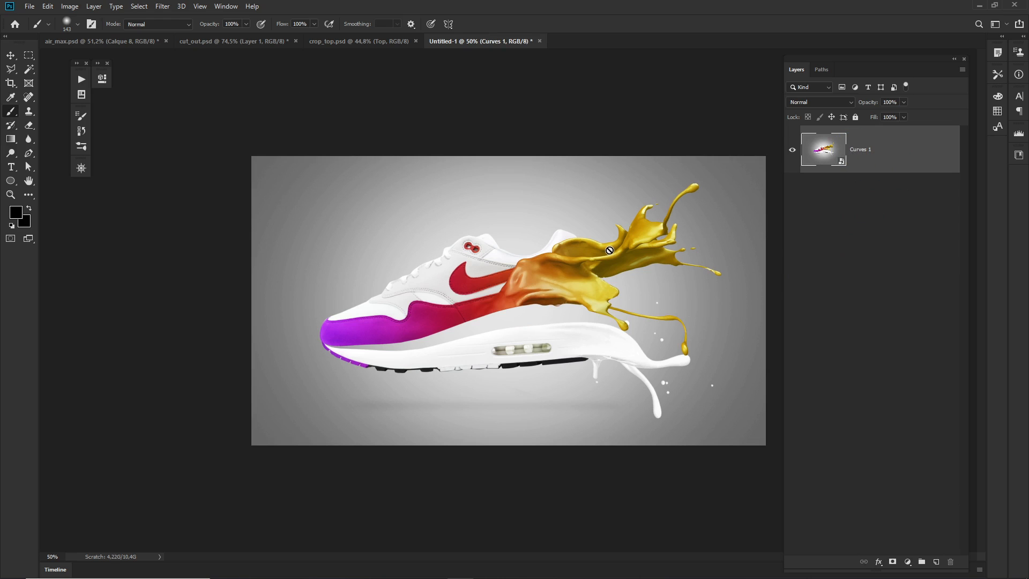
click(792, 151)
click(792, 151)
Add a Color Lookup adjustment above the smart object and apply the Soft_Warming.look 3D LUT.
click(907, 562)
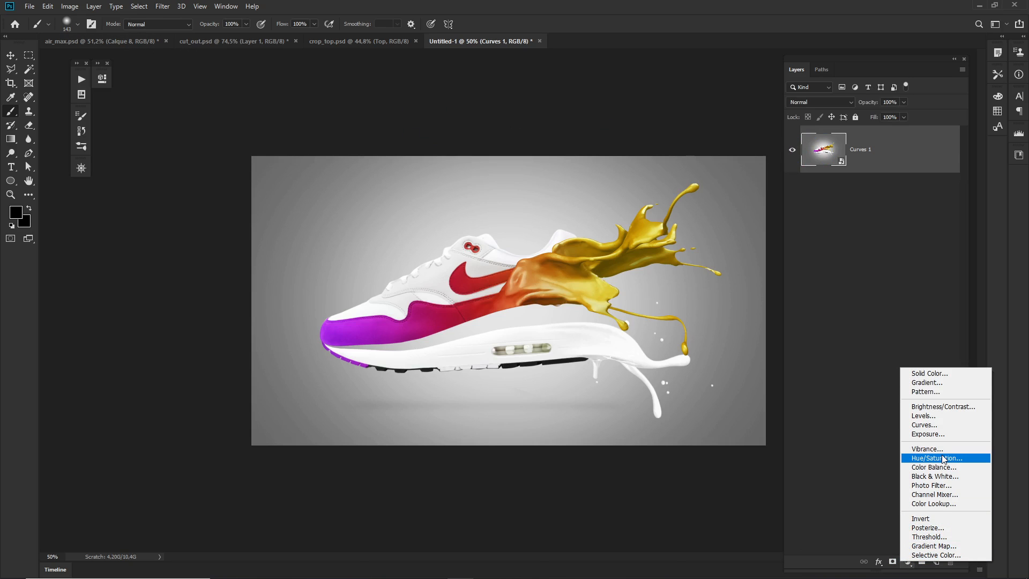
click(940, 504)
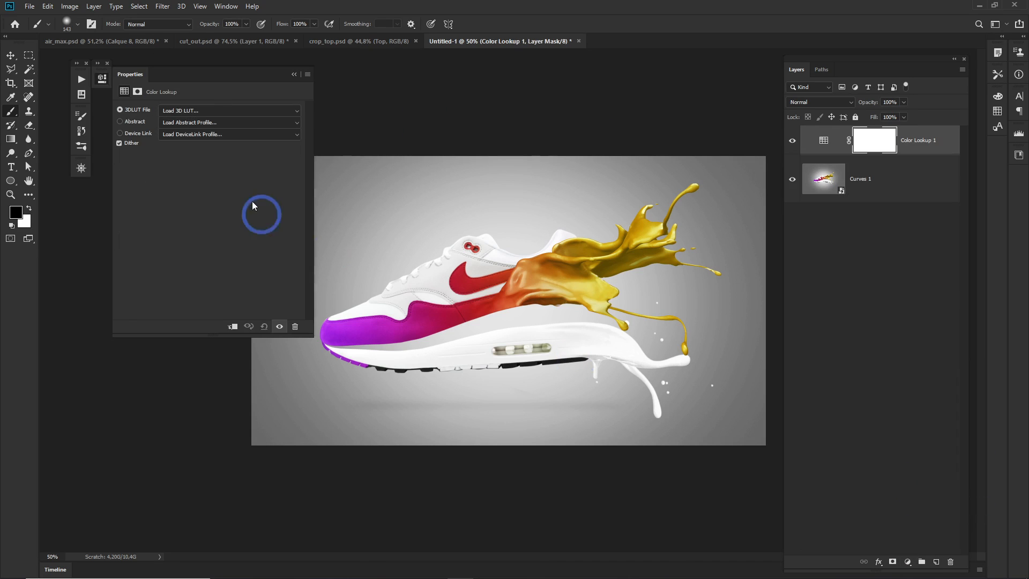
click(199, 111)
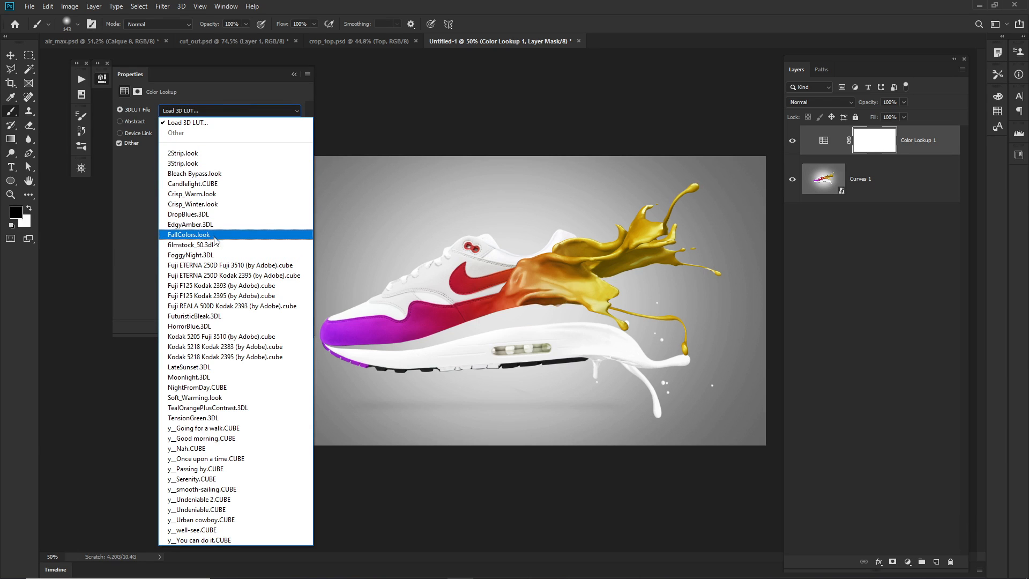
click(211, 337)
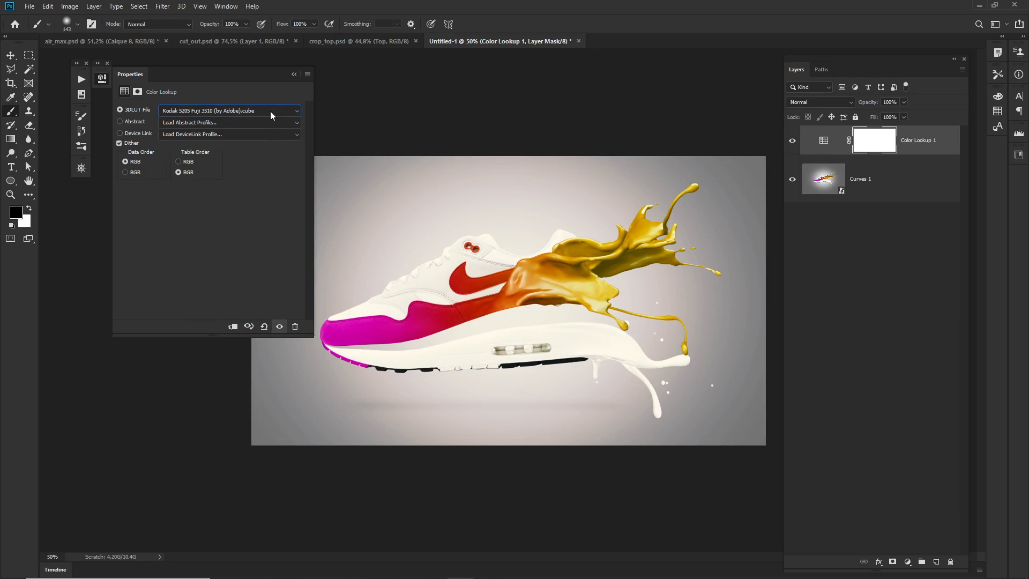
scroll(272, 111, down, 1)
scroll(272, 111, down, 1)
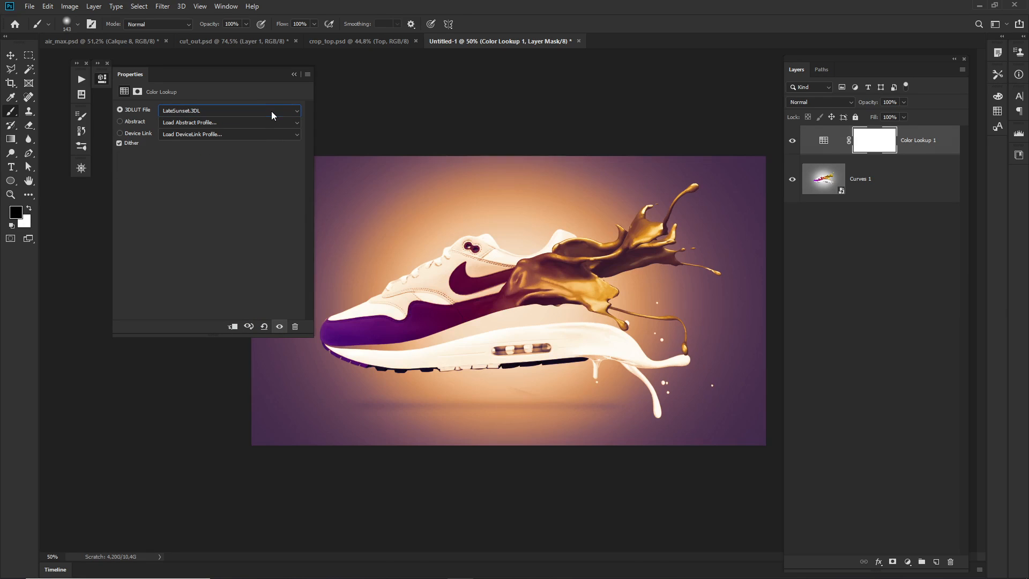
scroll(272, 111, down, 3)
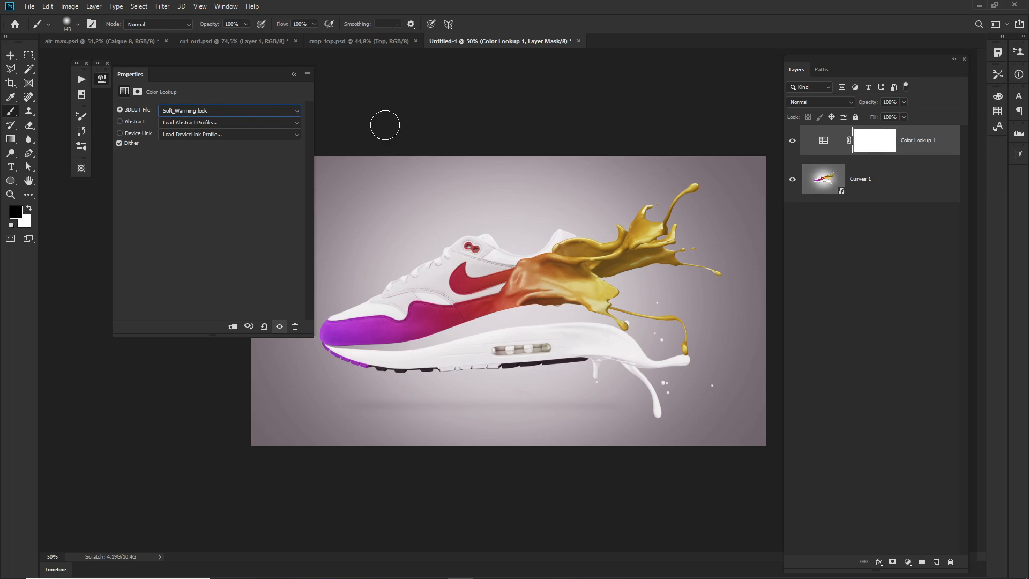
Lower the Color Lookup 1 layer's opacity to 72%.
click(822, 141)
drag(866, 101, 854, 104)
click(839, 334)
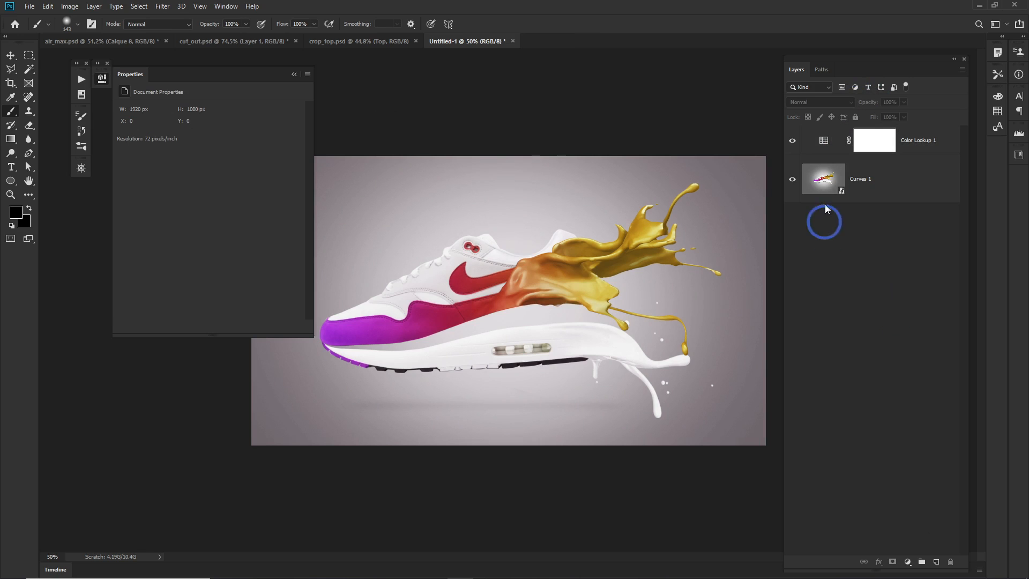
click(294, 74)
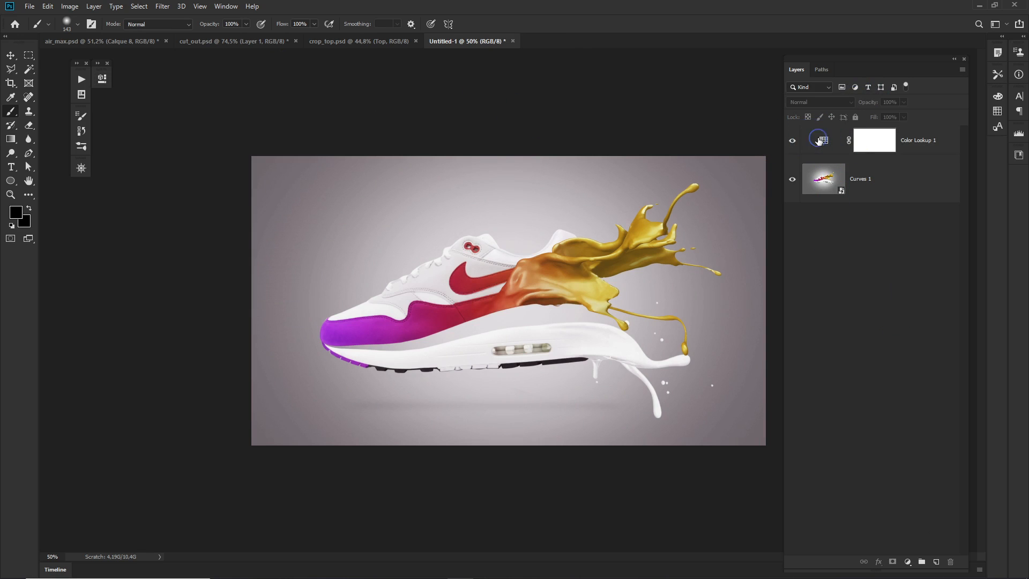
Duplicate Color Lookup 1, hide the original, and set the copy's 3D LUT to Kodak 5205 Fuji 3510 (by Adobe).cube.
mouse_move(828, 142)
mouse_down()
mouse_move(839, 143)
mouse_move(832, 155)
mouse_up()
click(792, 170)
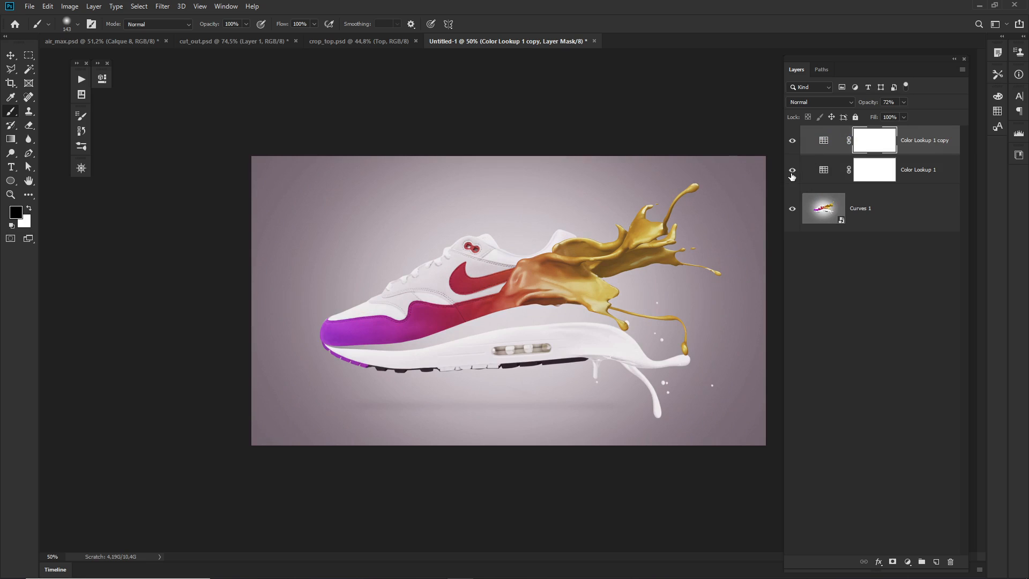
double_click(824, 141)
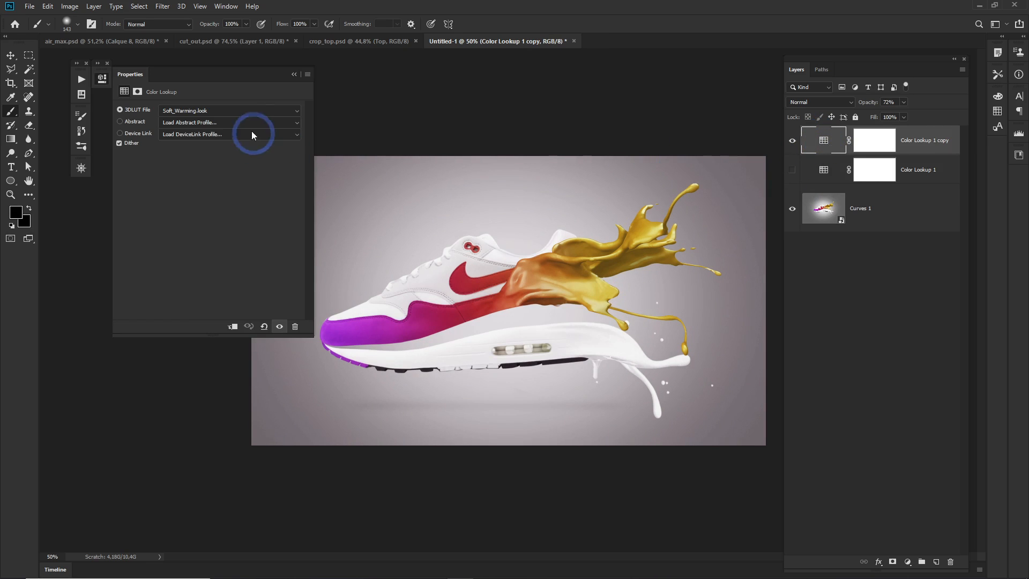
click(251, 113)
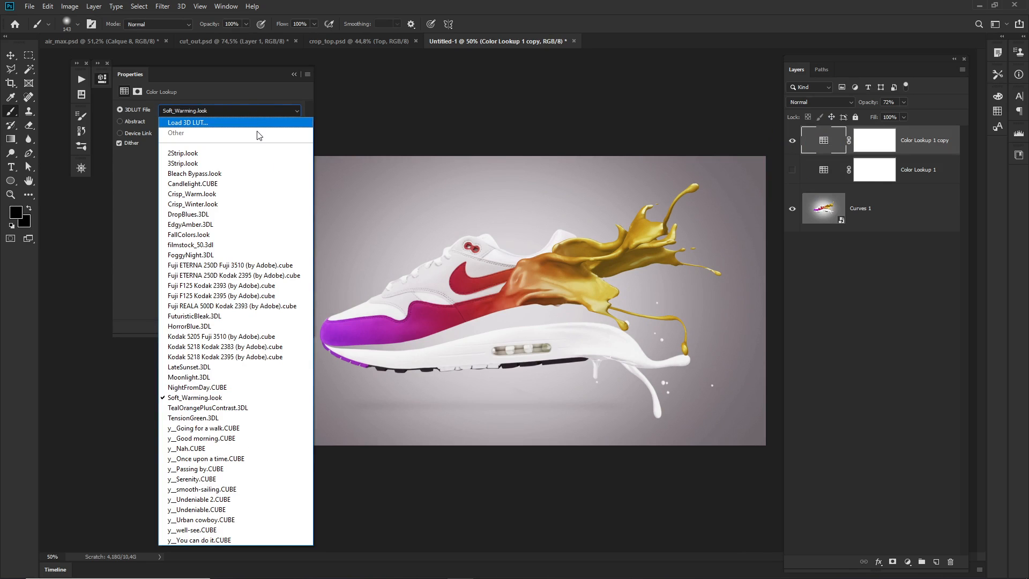
click(216, 337)
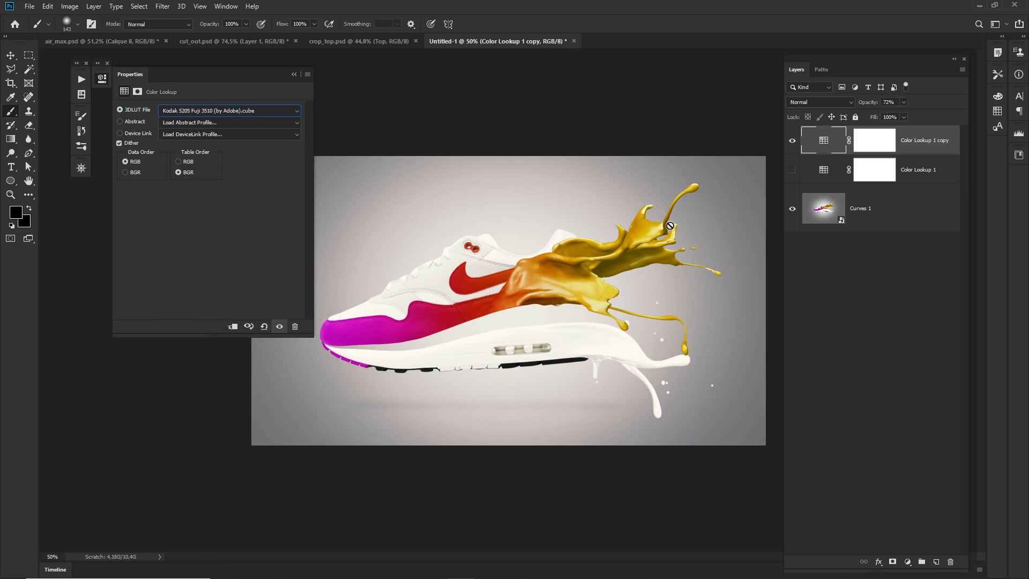
Hide the Curves 1 adjustment inside the smart object's contents, save them and return to the Untitled-1 document.
double_click(824, 211)
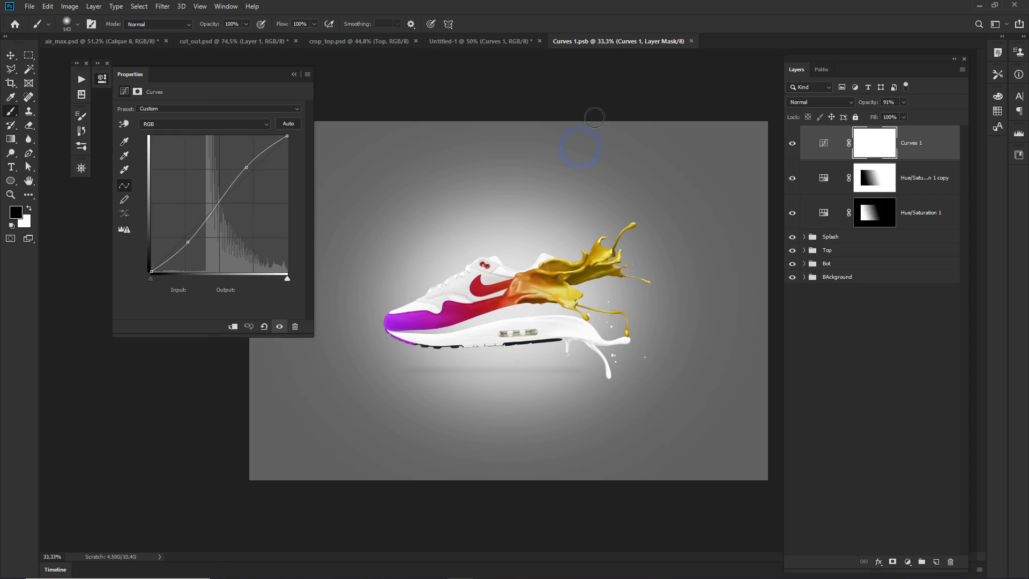
click(792, 143)
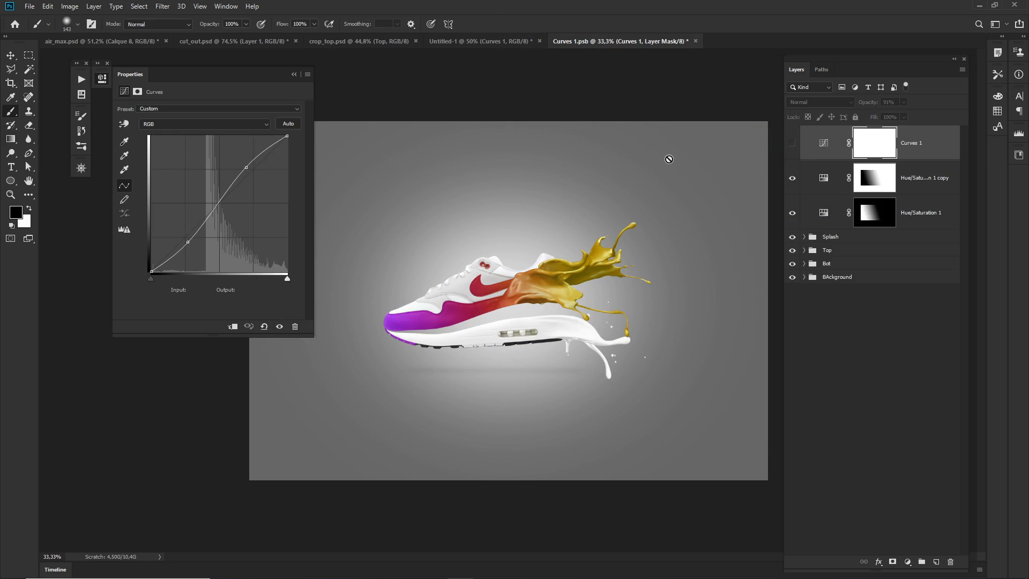
key(ctrl+s)
click(492, 42)
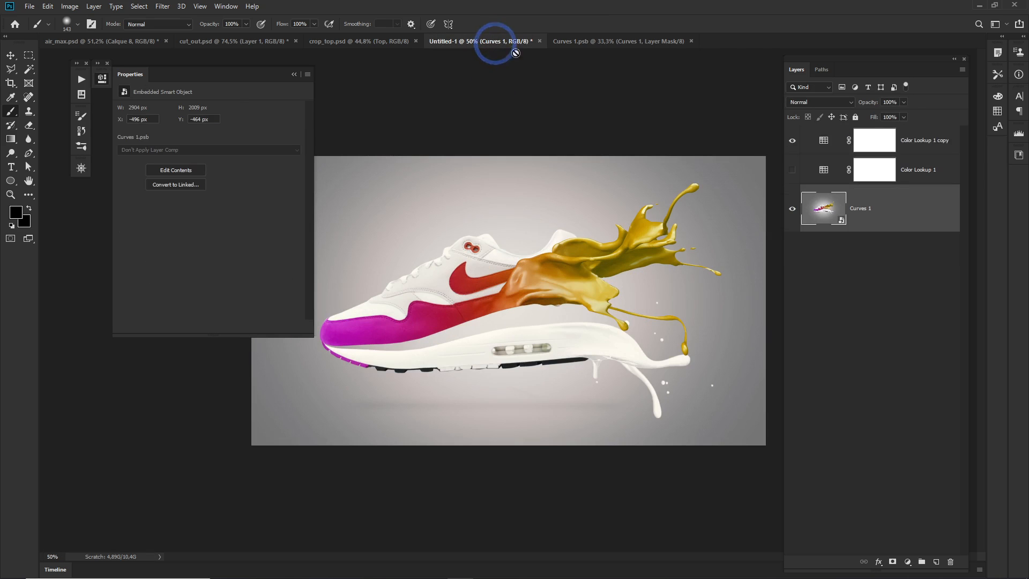
Compare the image with each Color Lookup layer shown and hidden, leaving only Color Lookup 1 copy active.
click(793, 140)
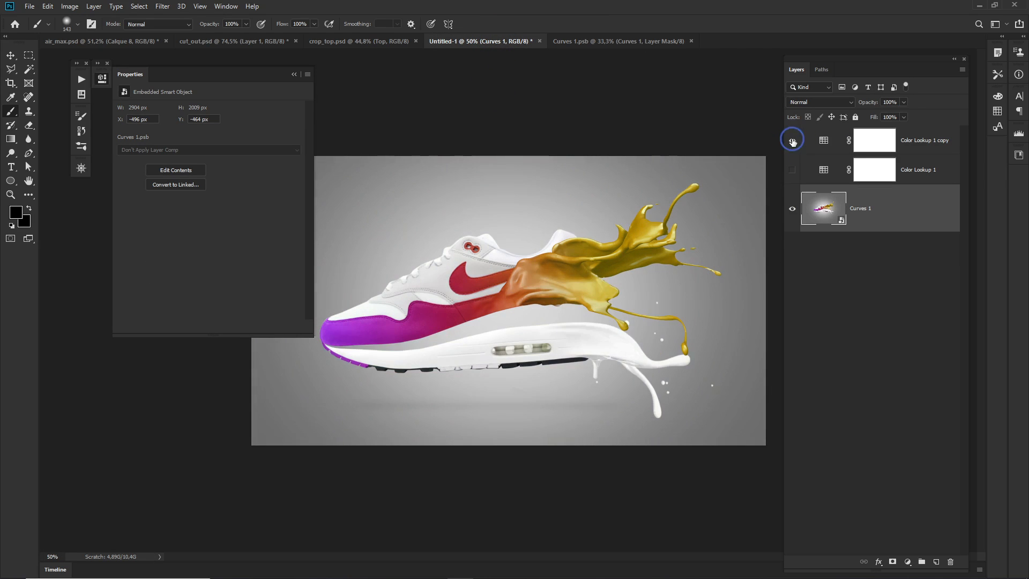
click(792, 140)
click(792, 141)
click(793, 141)
click(793, 170)
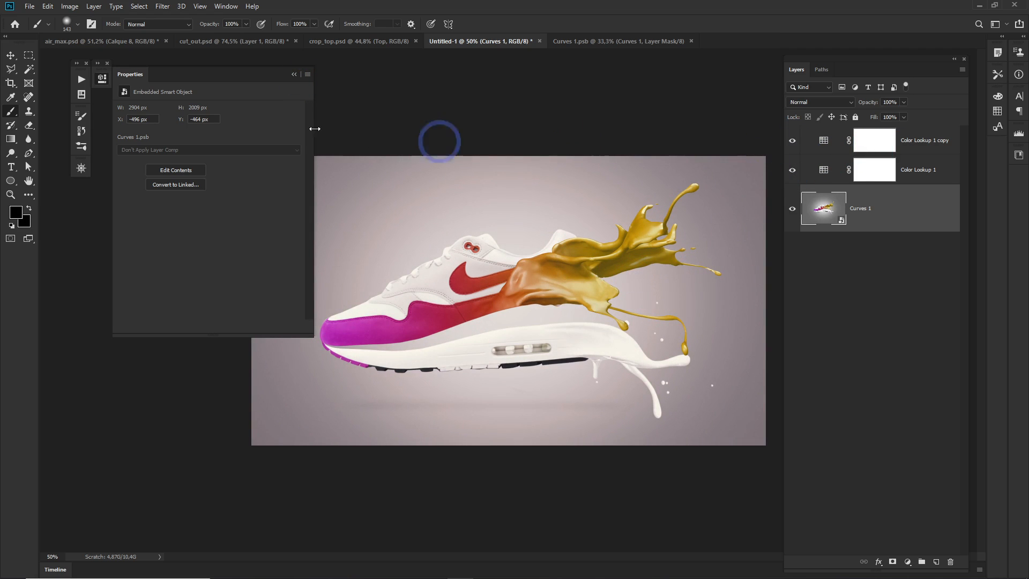
click(293, 74)
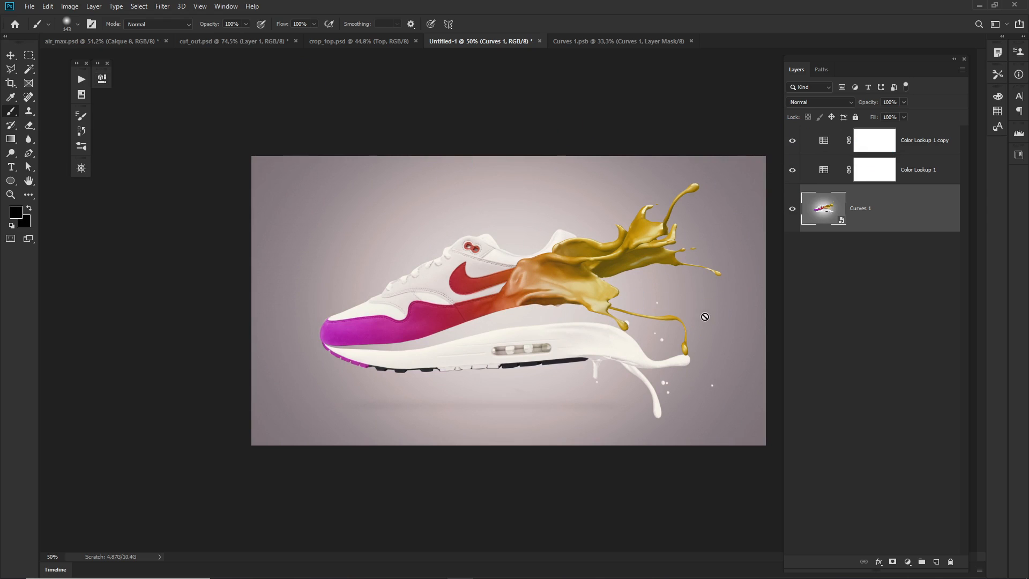
click(793, 171)
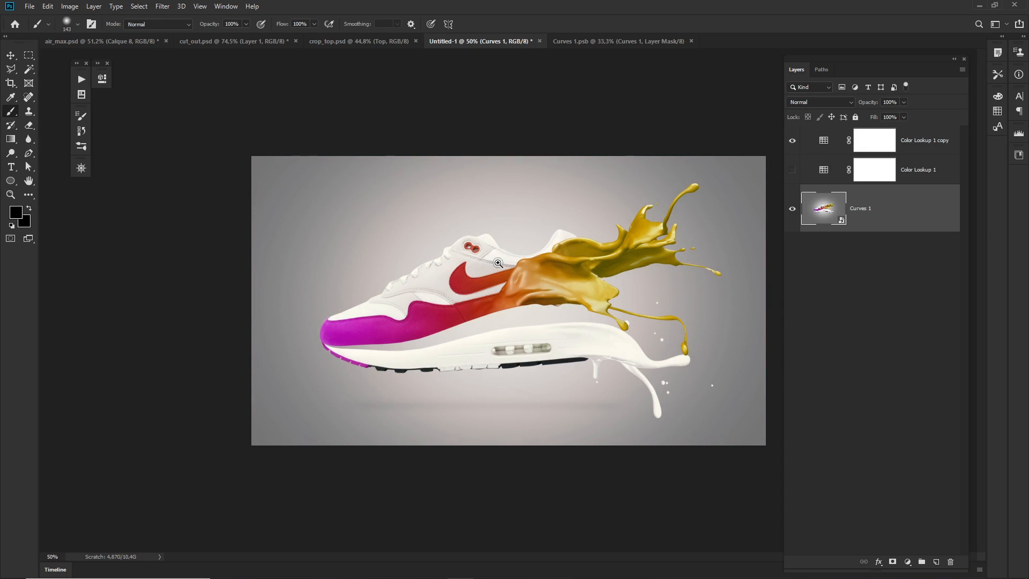
drag(498, 264, 531, 263)
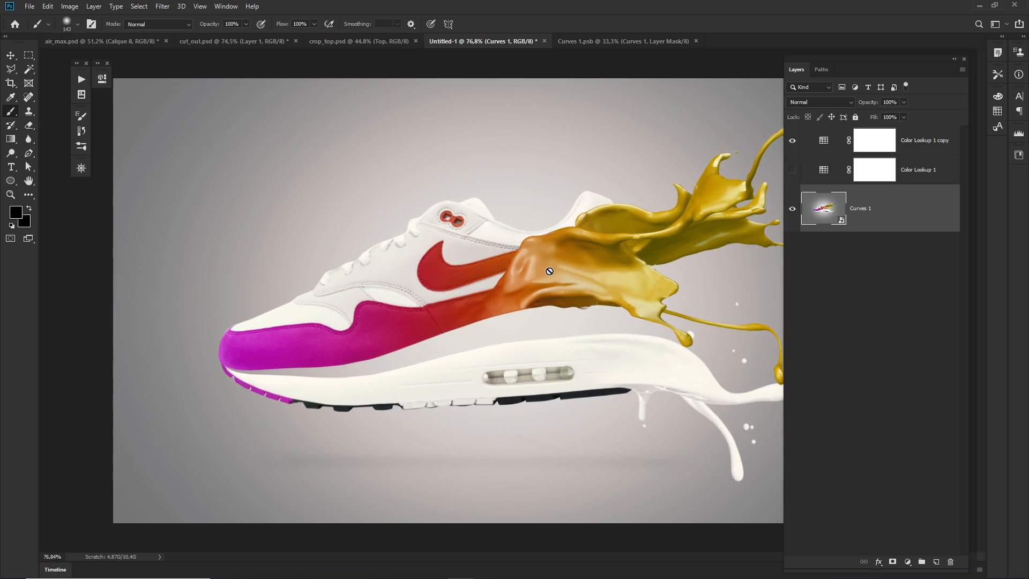
Open the Save for Web (Legacy) export for the image and reduce its preview to 50%.
click(35, 5)
mouse_move(75, 155)
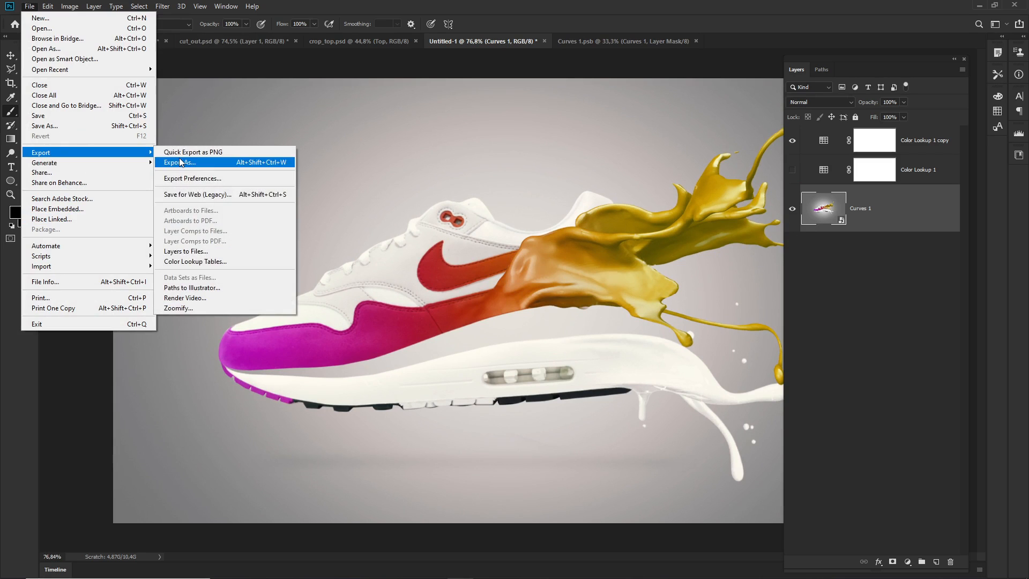
click(196, 198)
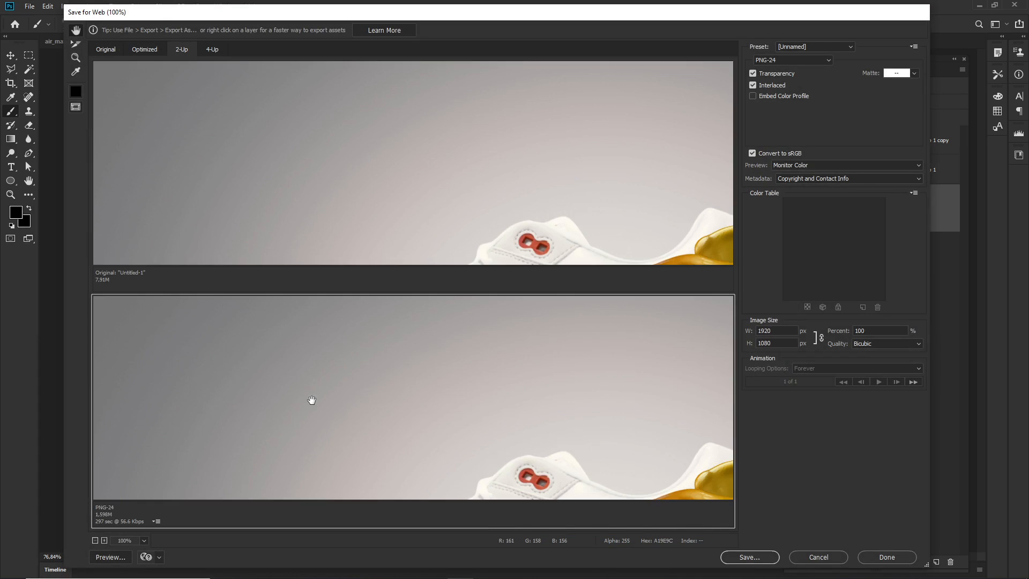
drag(370, 399, 454, 403)
alt+click(509, 403)
alt+click(509, 405)
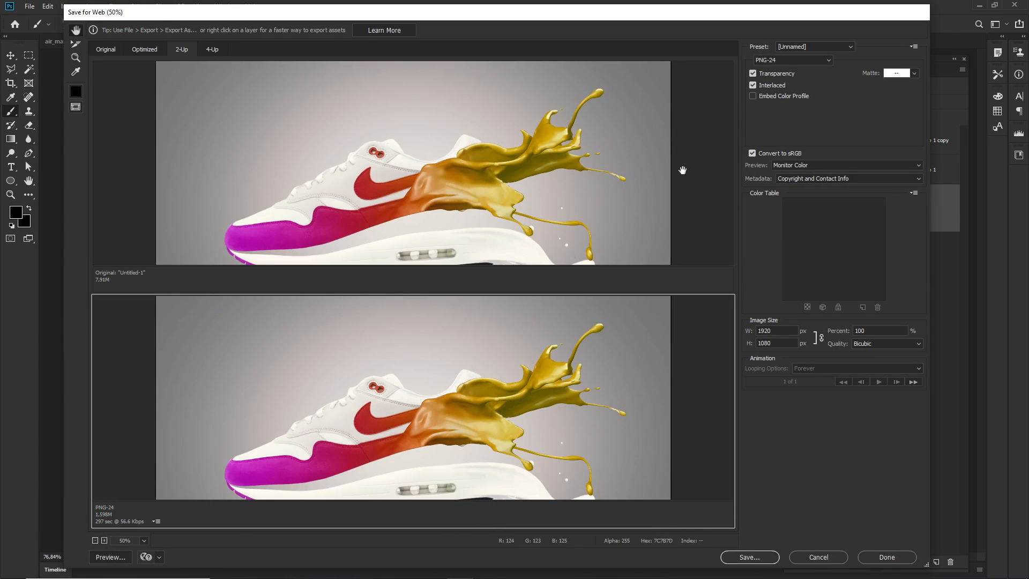
Compare the original image with the PNG-24 version in the single and 2-Up export previews.
click(381, 208)
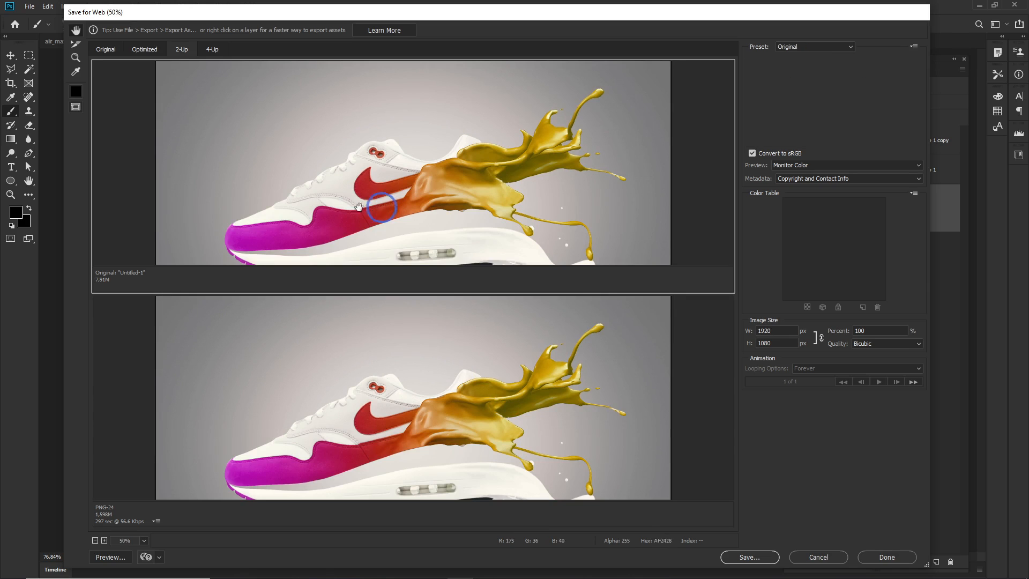
click(103, 50)
click(265, 361)
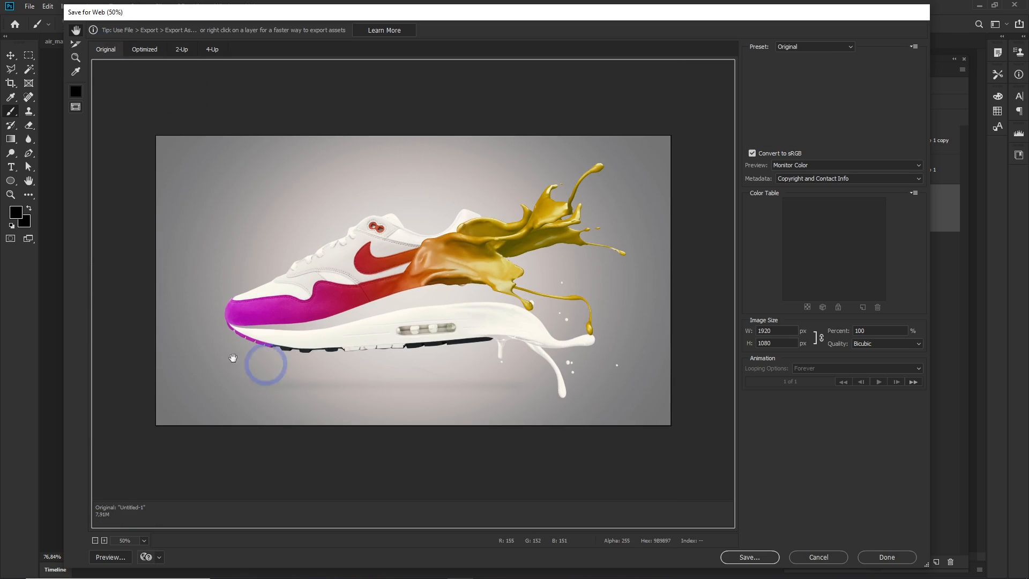
click(180, 49)
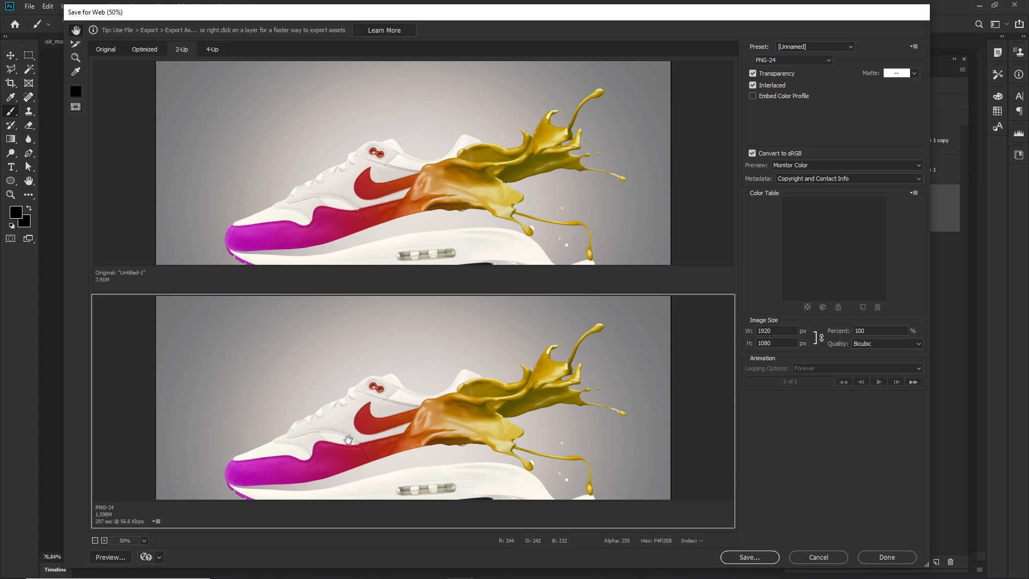
click(285, 252)
click(351, 414)
click(431, 354)
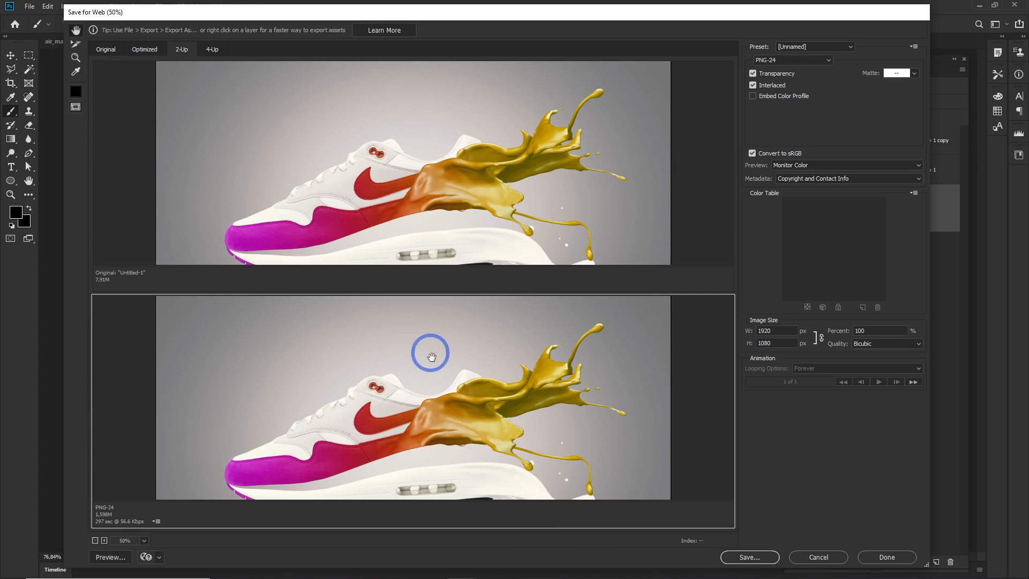
Keep PNG-24 as the export format and save the web image as final in the Source Air Max folder.
click(804, 61)
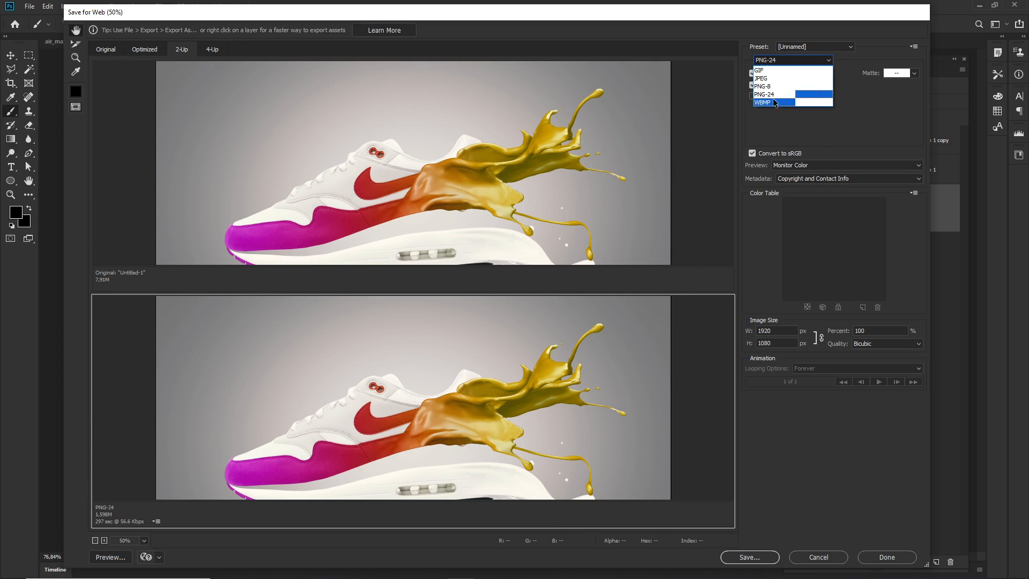
click(779, 127)
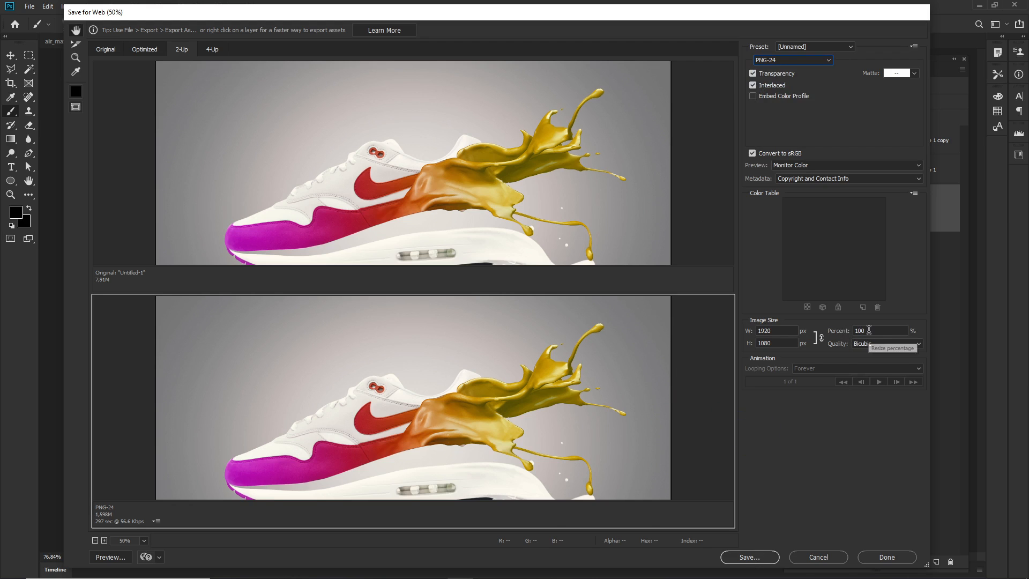
click(748, 557)
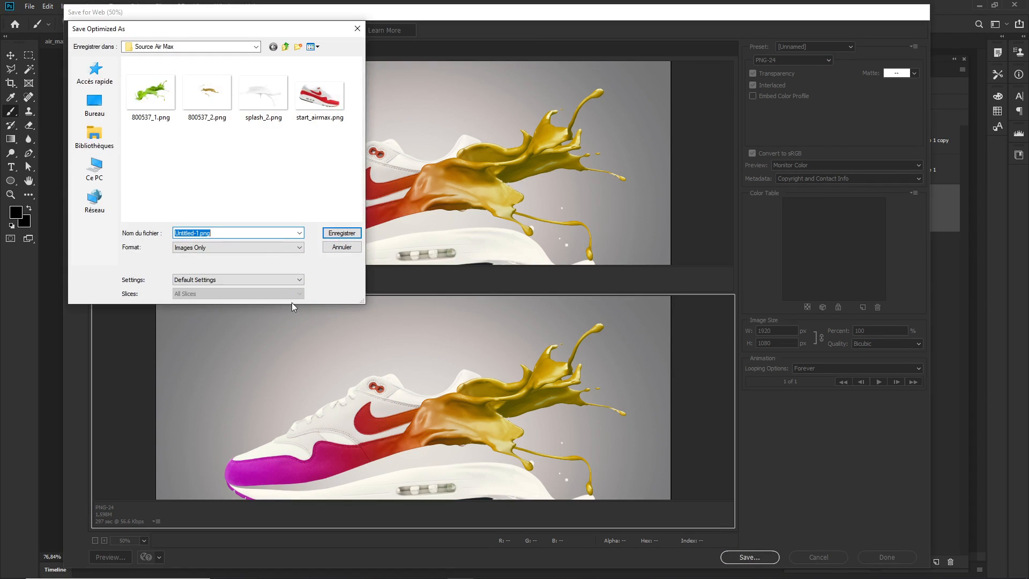
text(final)
key(ctrl+a)
key(Return)
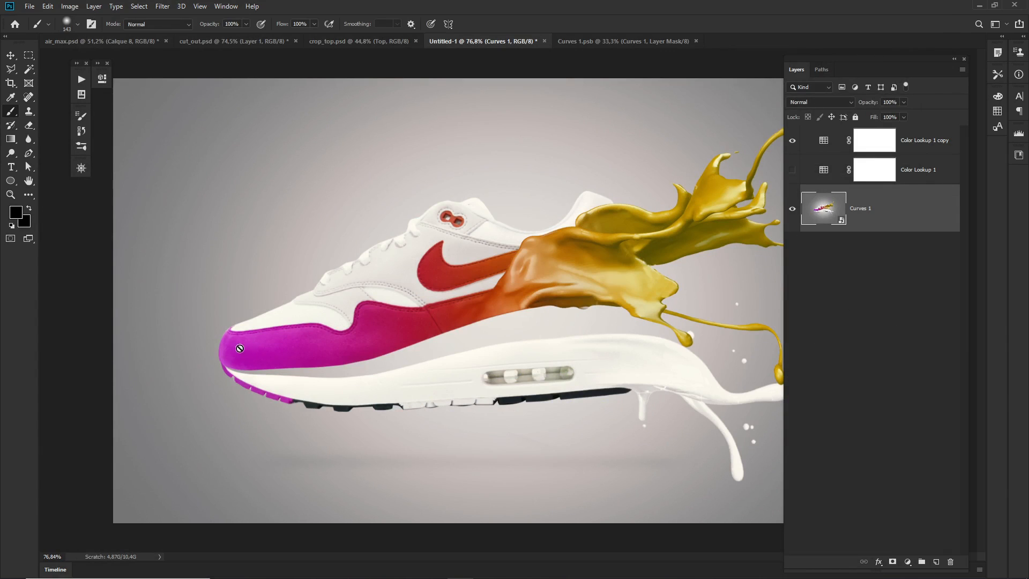
Open the Curves 1 smart object's contents and compare the sneaker with the Hue/Saturation 1 copy adjustment hidden and shown.
double_click(823, 209)
drag(460, 286, 567, 275)
click(792, 178)
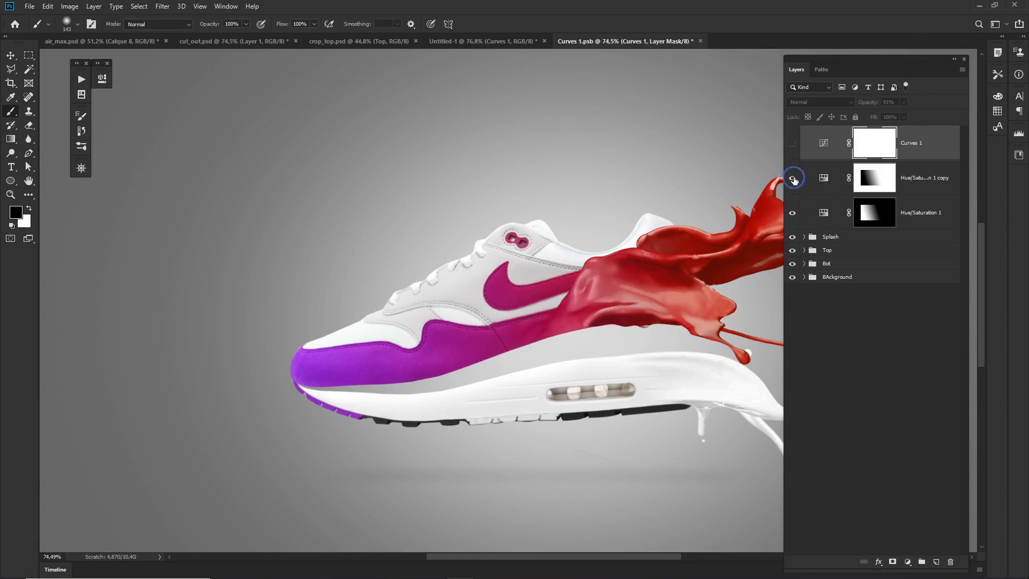
click(793, 178)
Set the Hue/Saturation 1 adjustment's hue to -106, and save and close the smart object's contents.
double_click(819, 215)
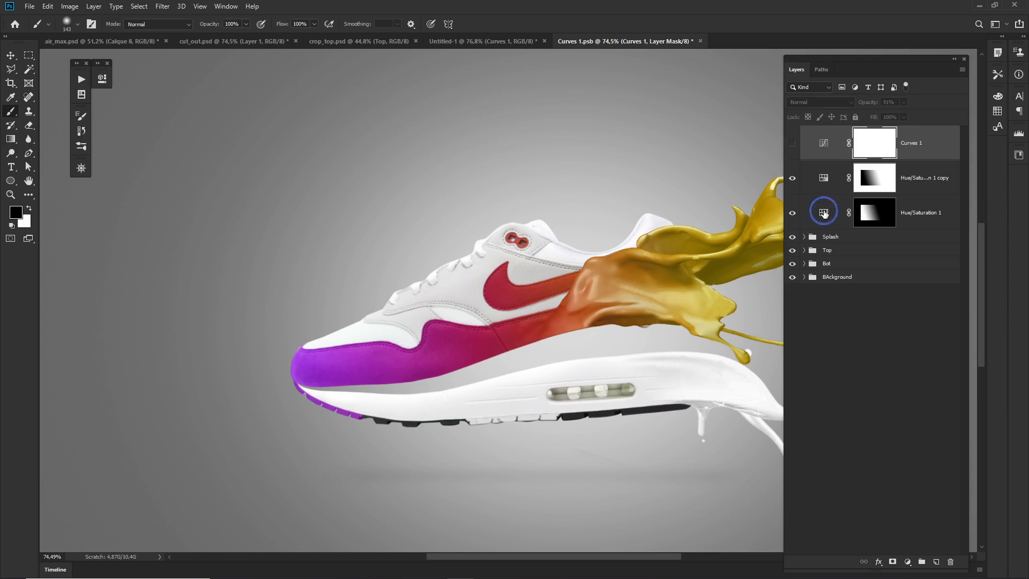
drag(153, 150, 147, 149)
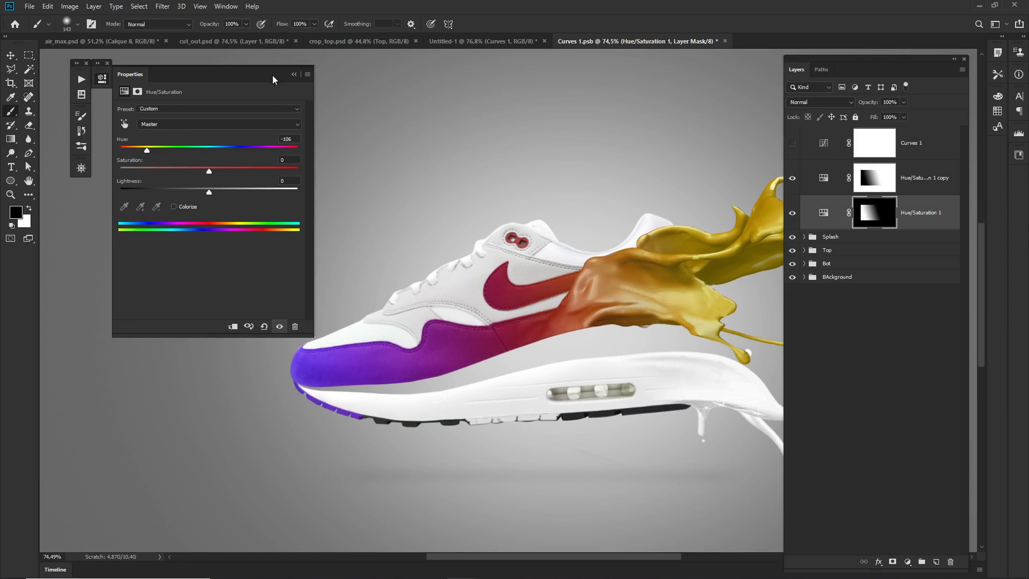
click(294, 74)
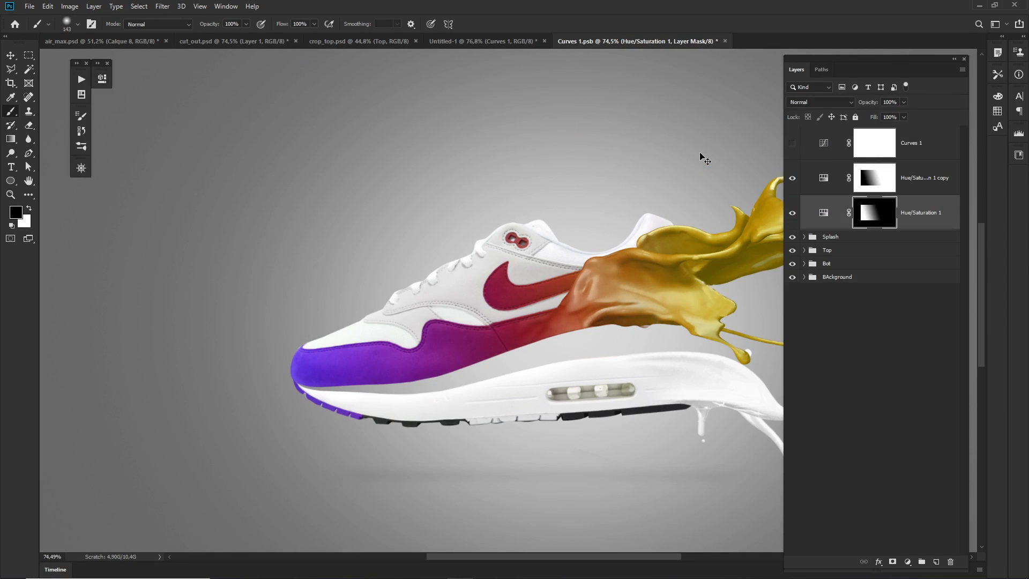
key(ctrl+s)
key(ctrl+w)
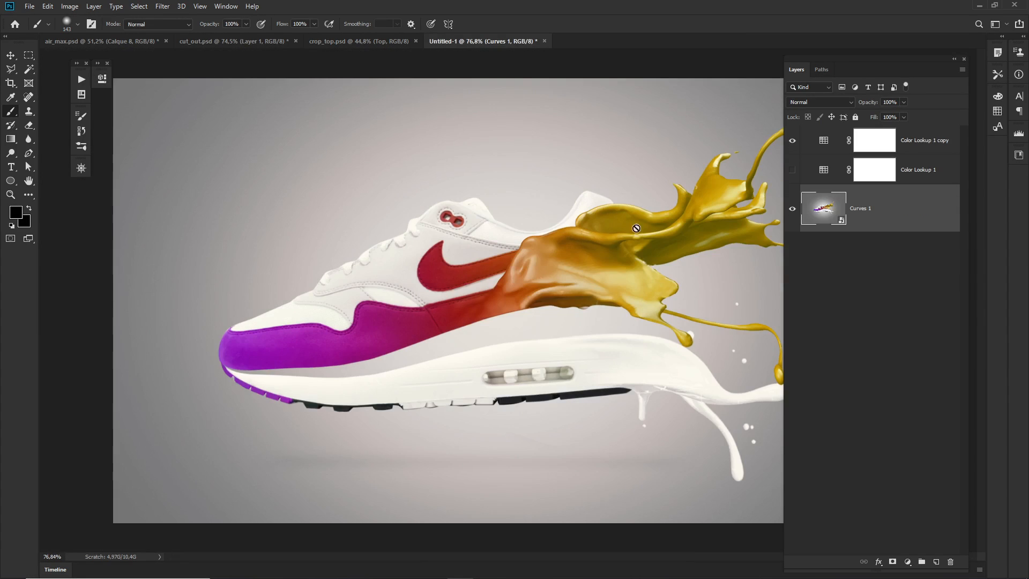
Examine the finished sneaker composite in full screen mode with the interface hidden, both as a whole and close up.
drag(514, 322, 481, 324)
key(Tab)
key(Tab)
key(Tab)
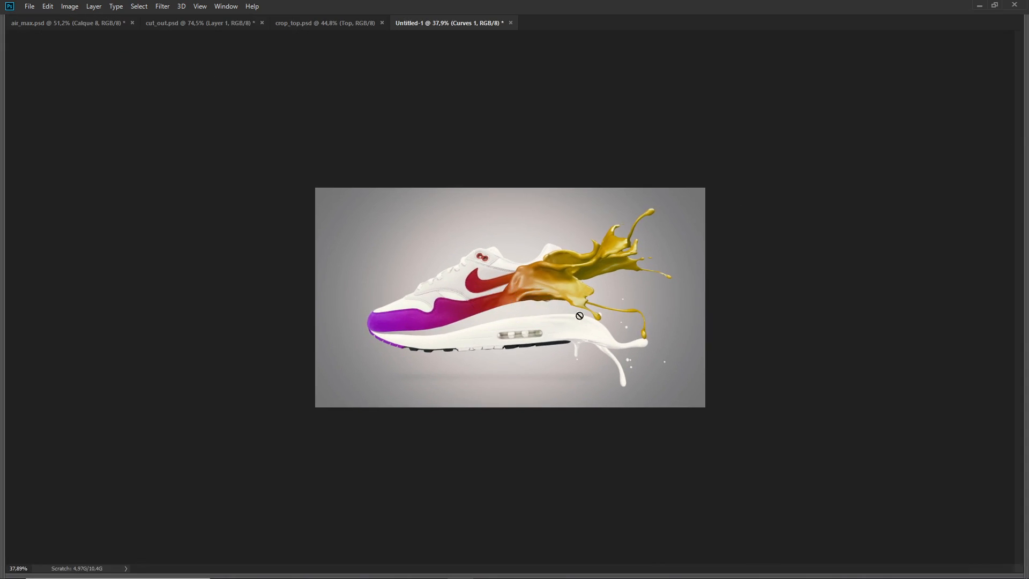
key(f)
key(f)
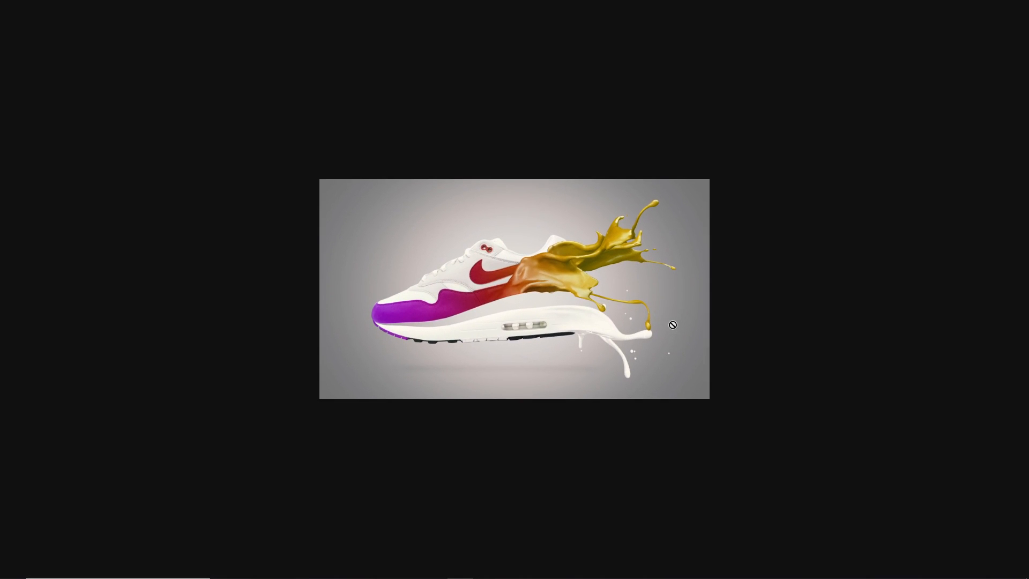
drag(520, 284, 556, 310)
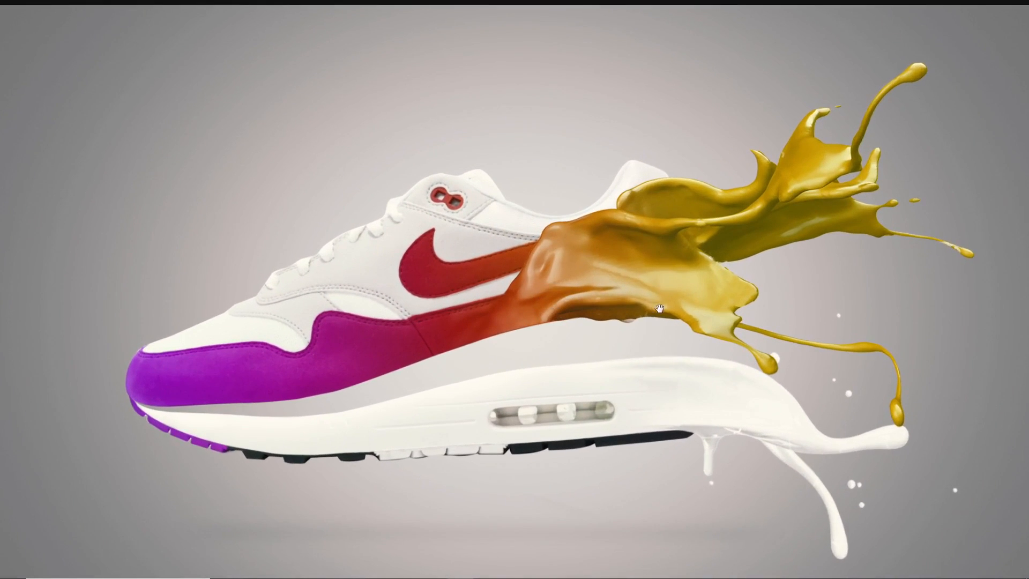
drag(659, 309, 650, 304)
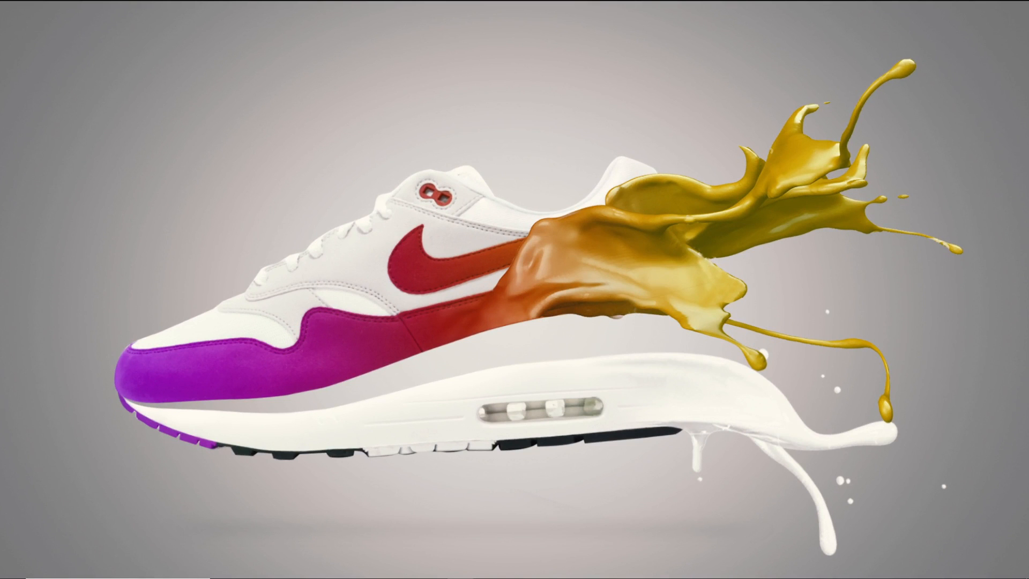